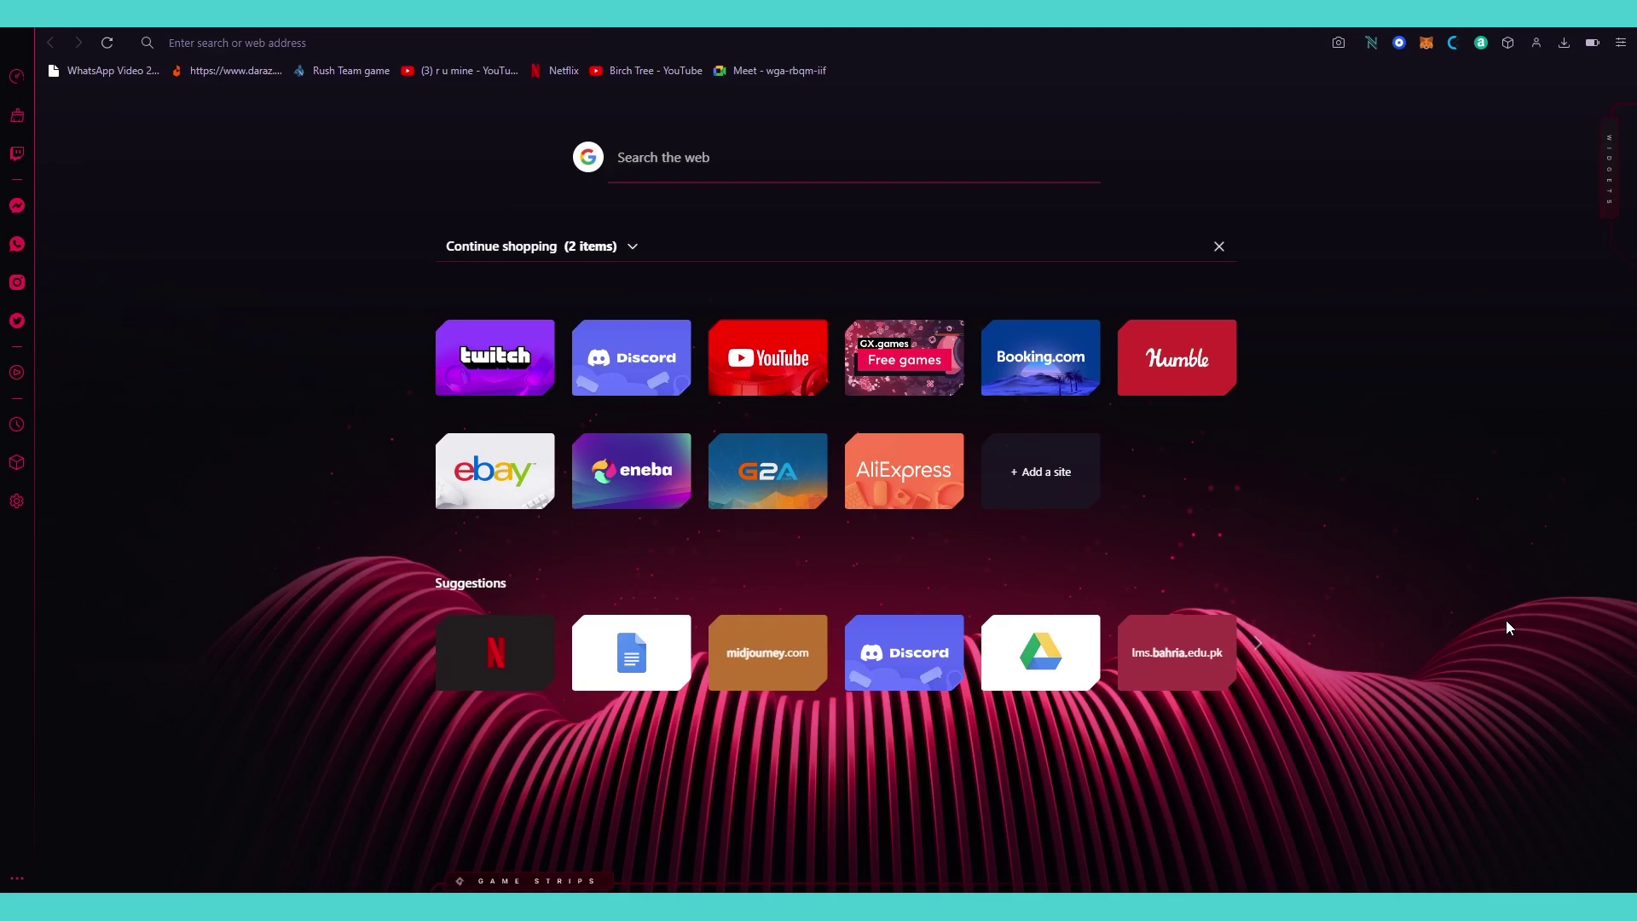
# - Run a Google search for 'dall e 2' from the address bar suggestion
pyautogui.click(1006, 51)
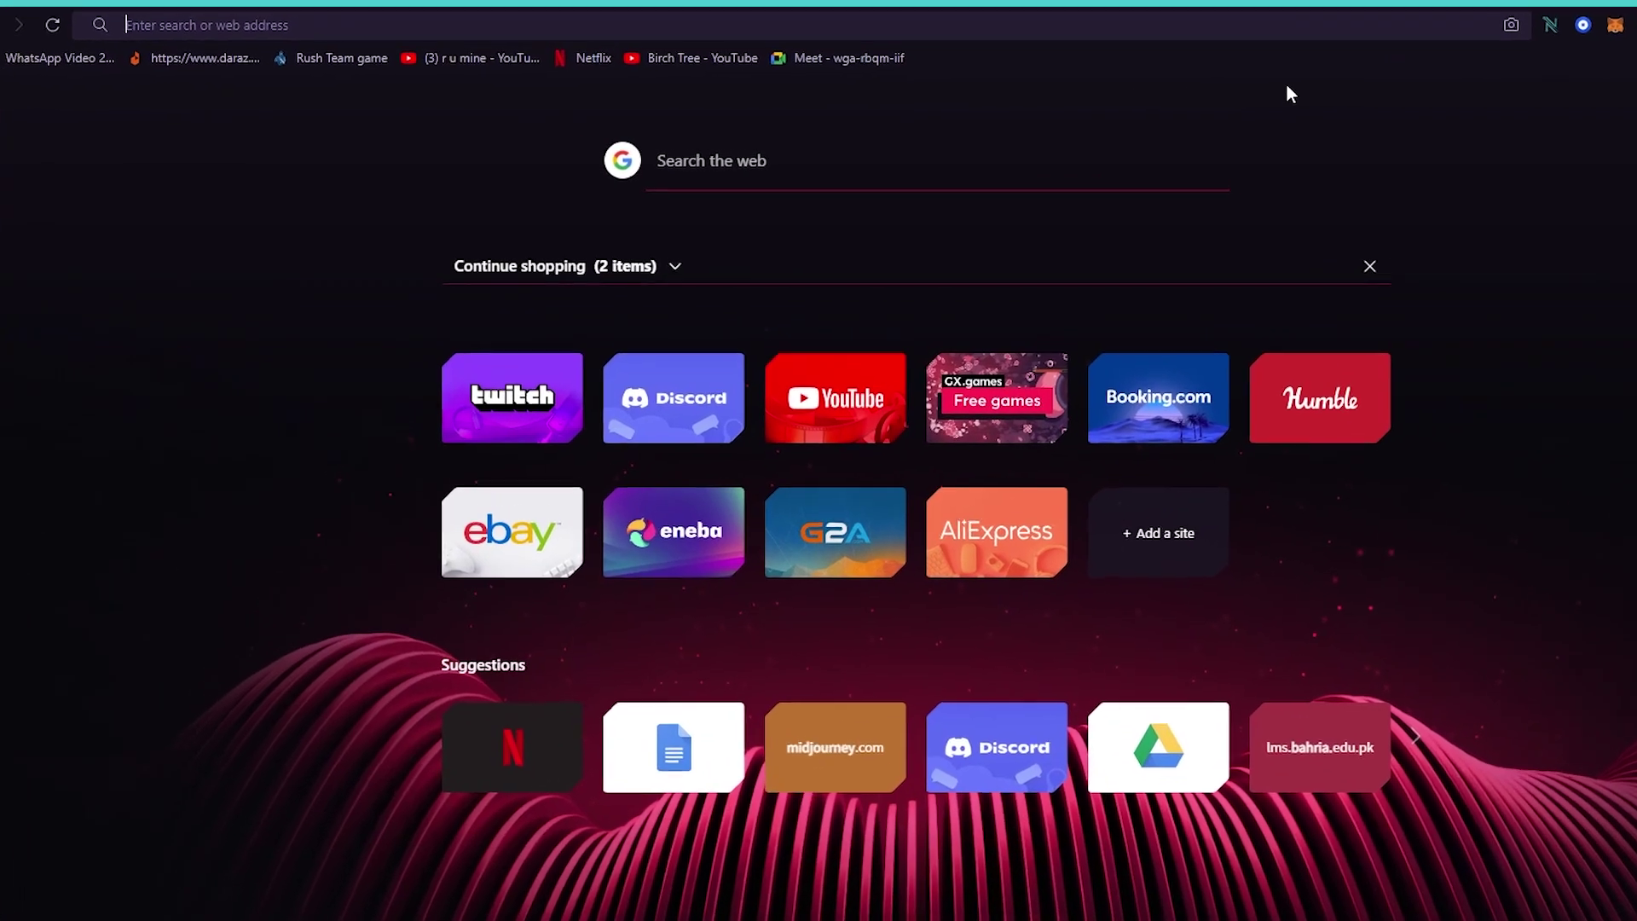
pyautogui.write('dall')
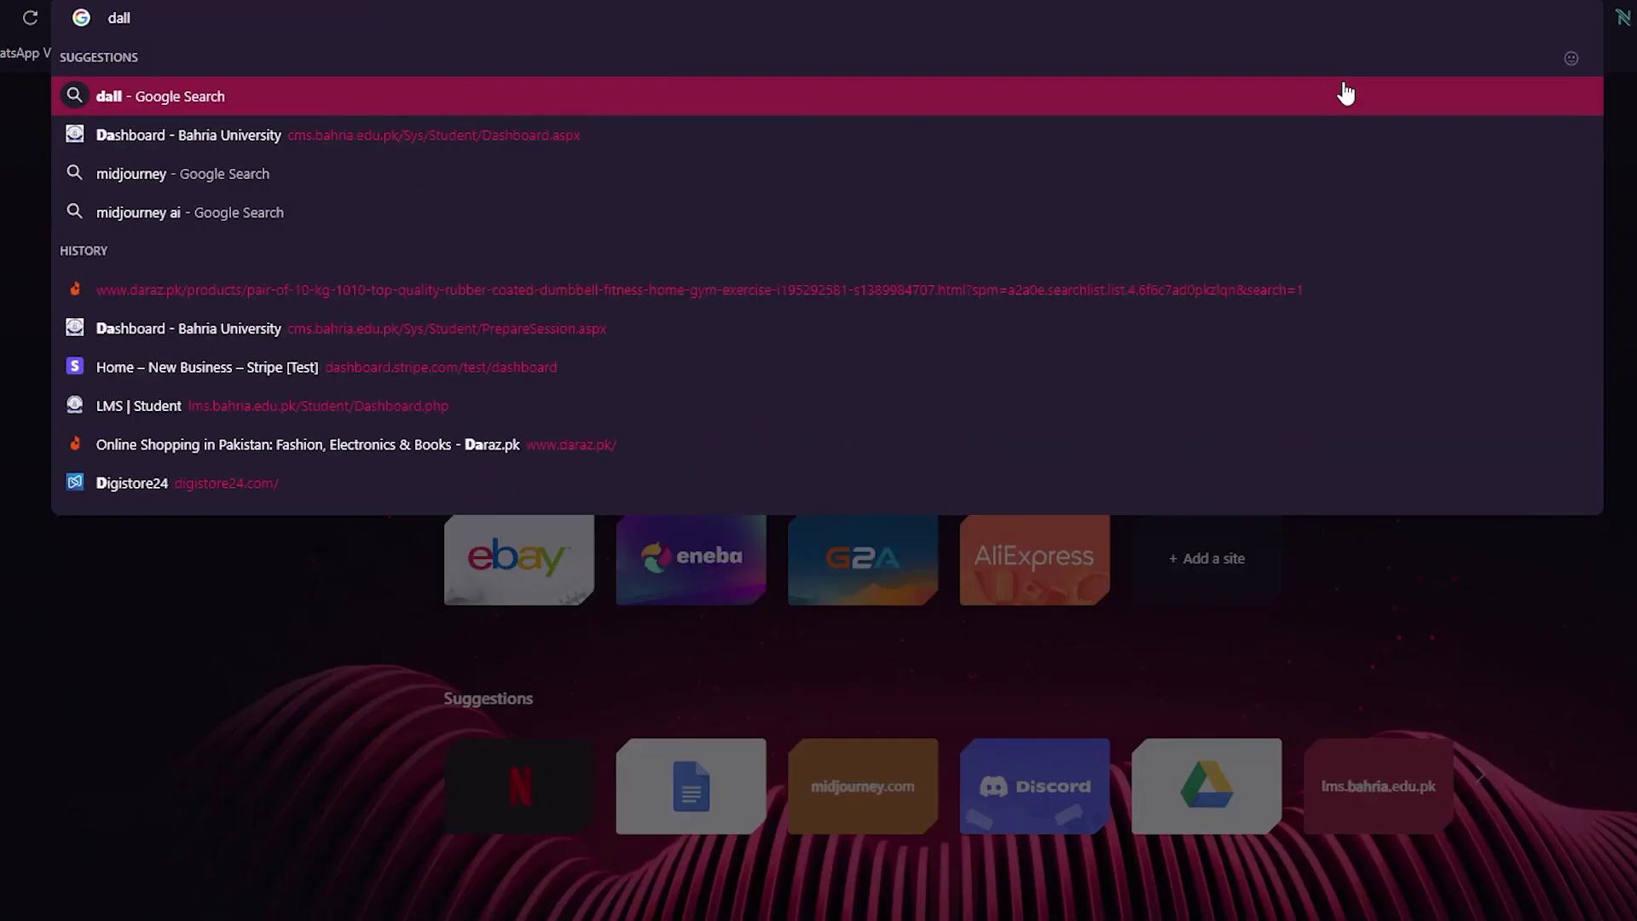
pyautogui.write(' e')
pyautogui.press('Down')
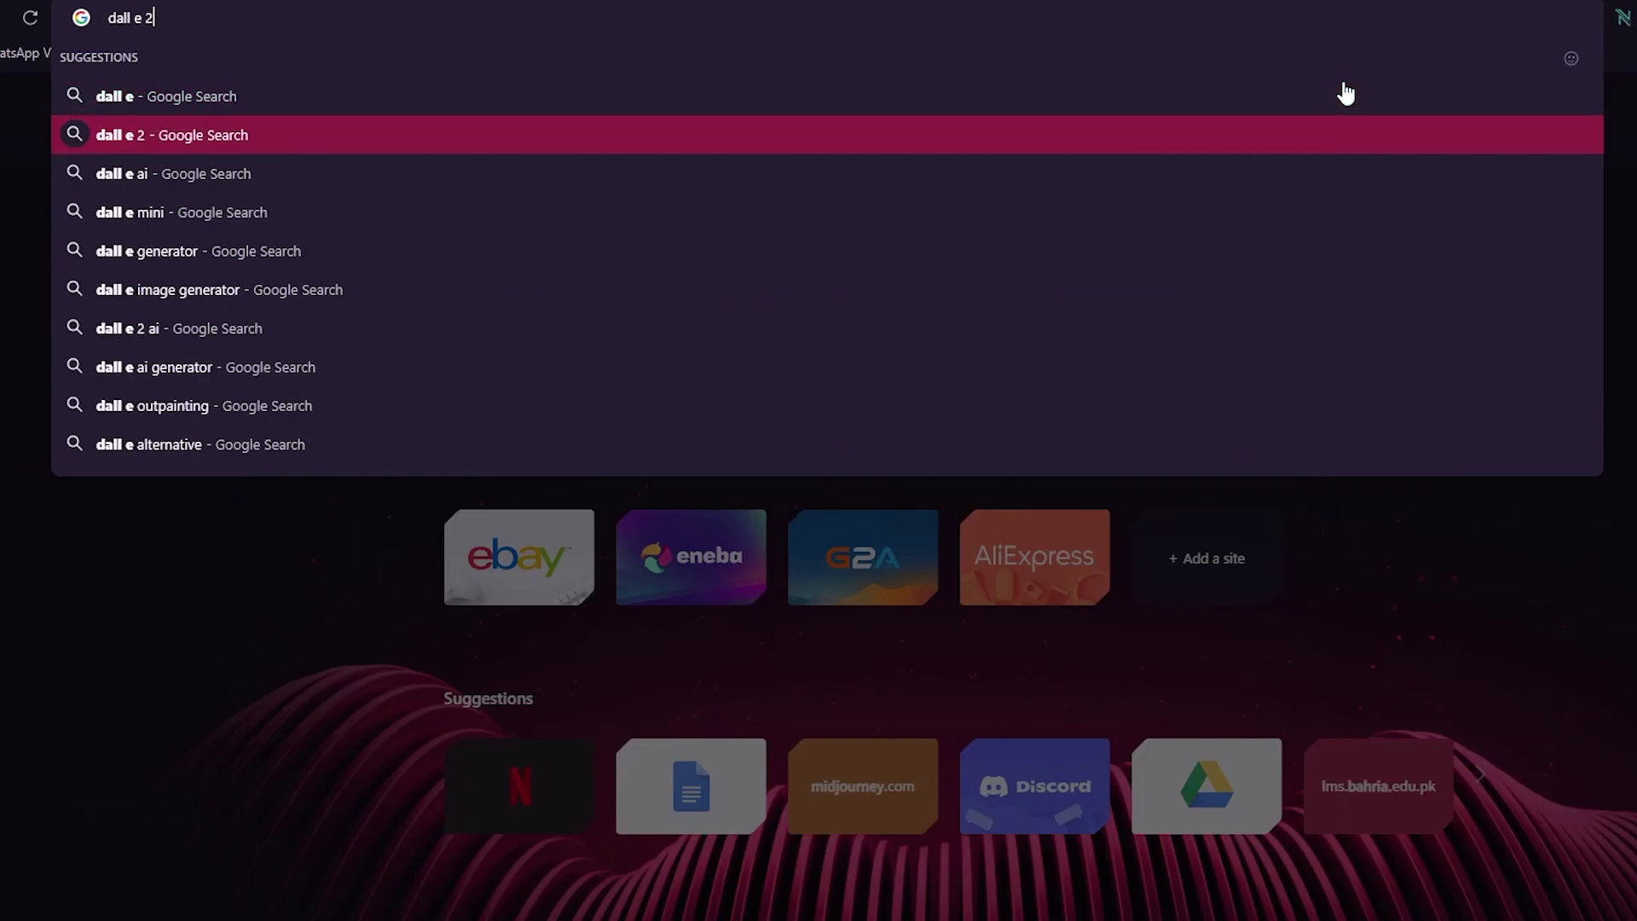
pyautogui.press('Return')
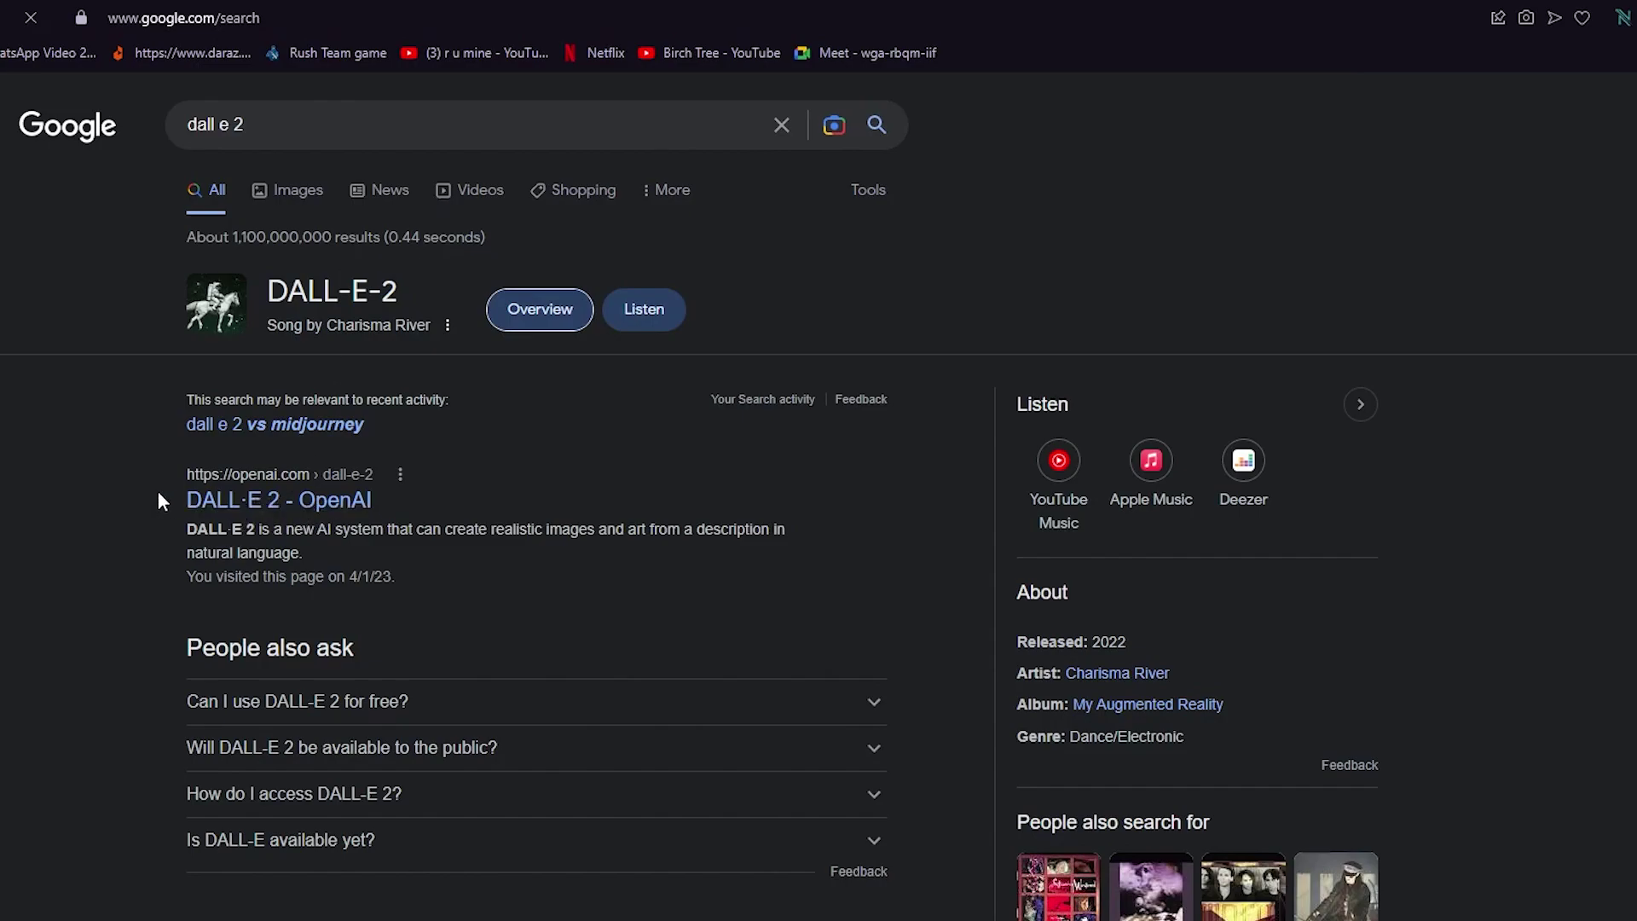
# - Open the DALL·E 2 - OpenAI result and browse to its sign-in form
pyautogui.click(286, 506)
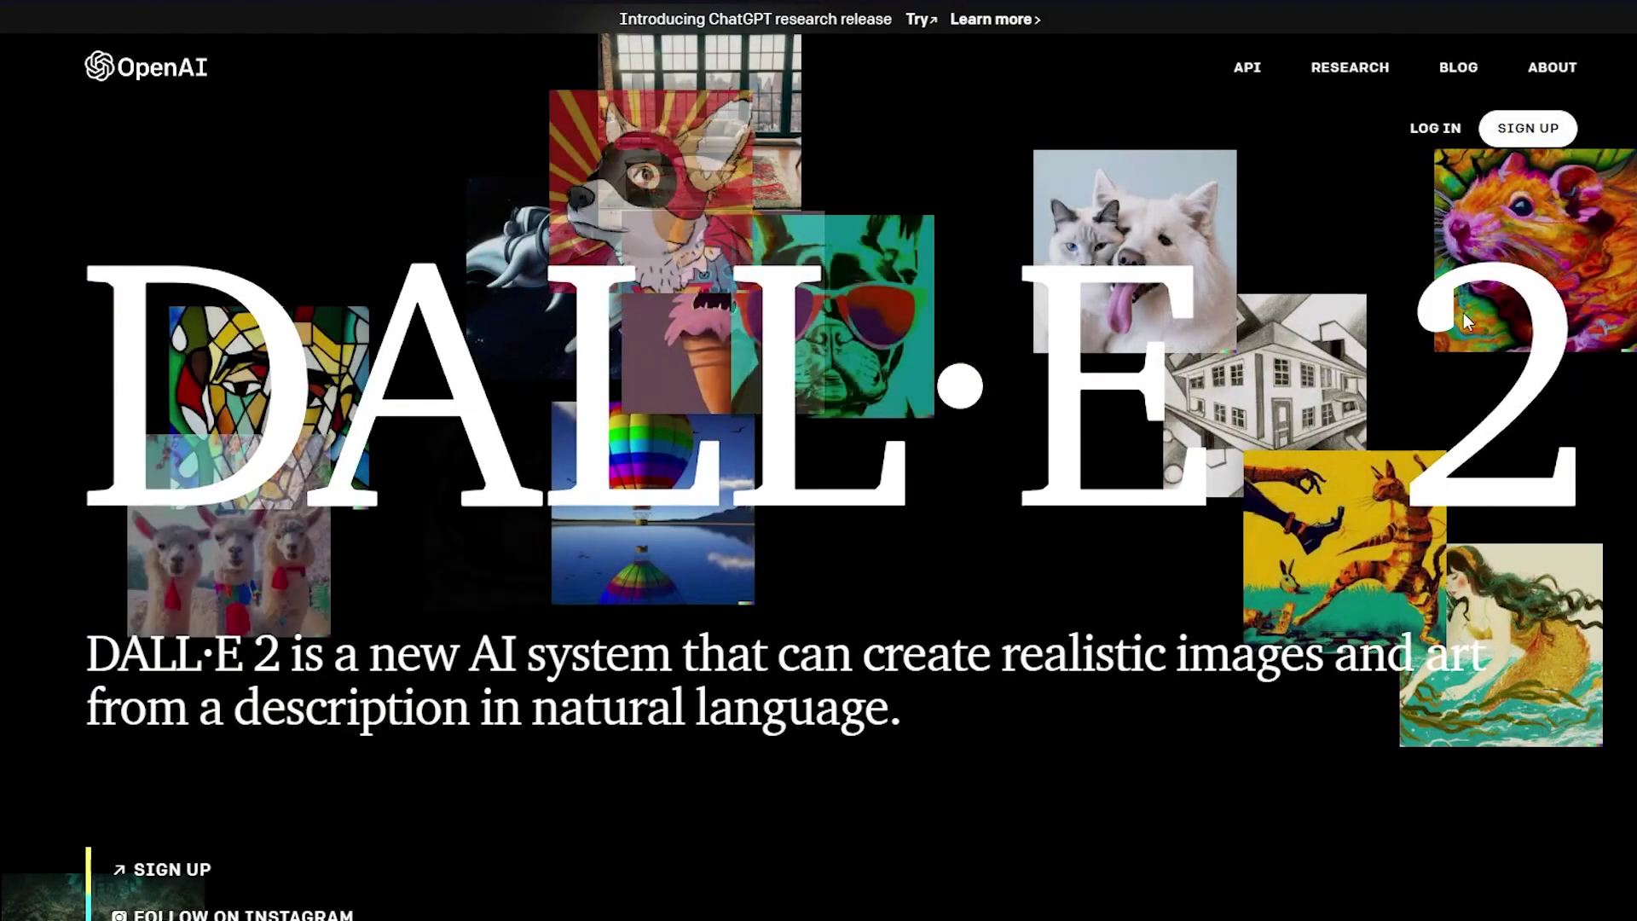
pyautogui.scroll(-5, 1114, 525)
pyautogui.scroll(-5, 557, 435)
pyautogui.scroll(-5, 557, 435)
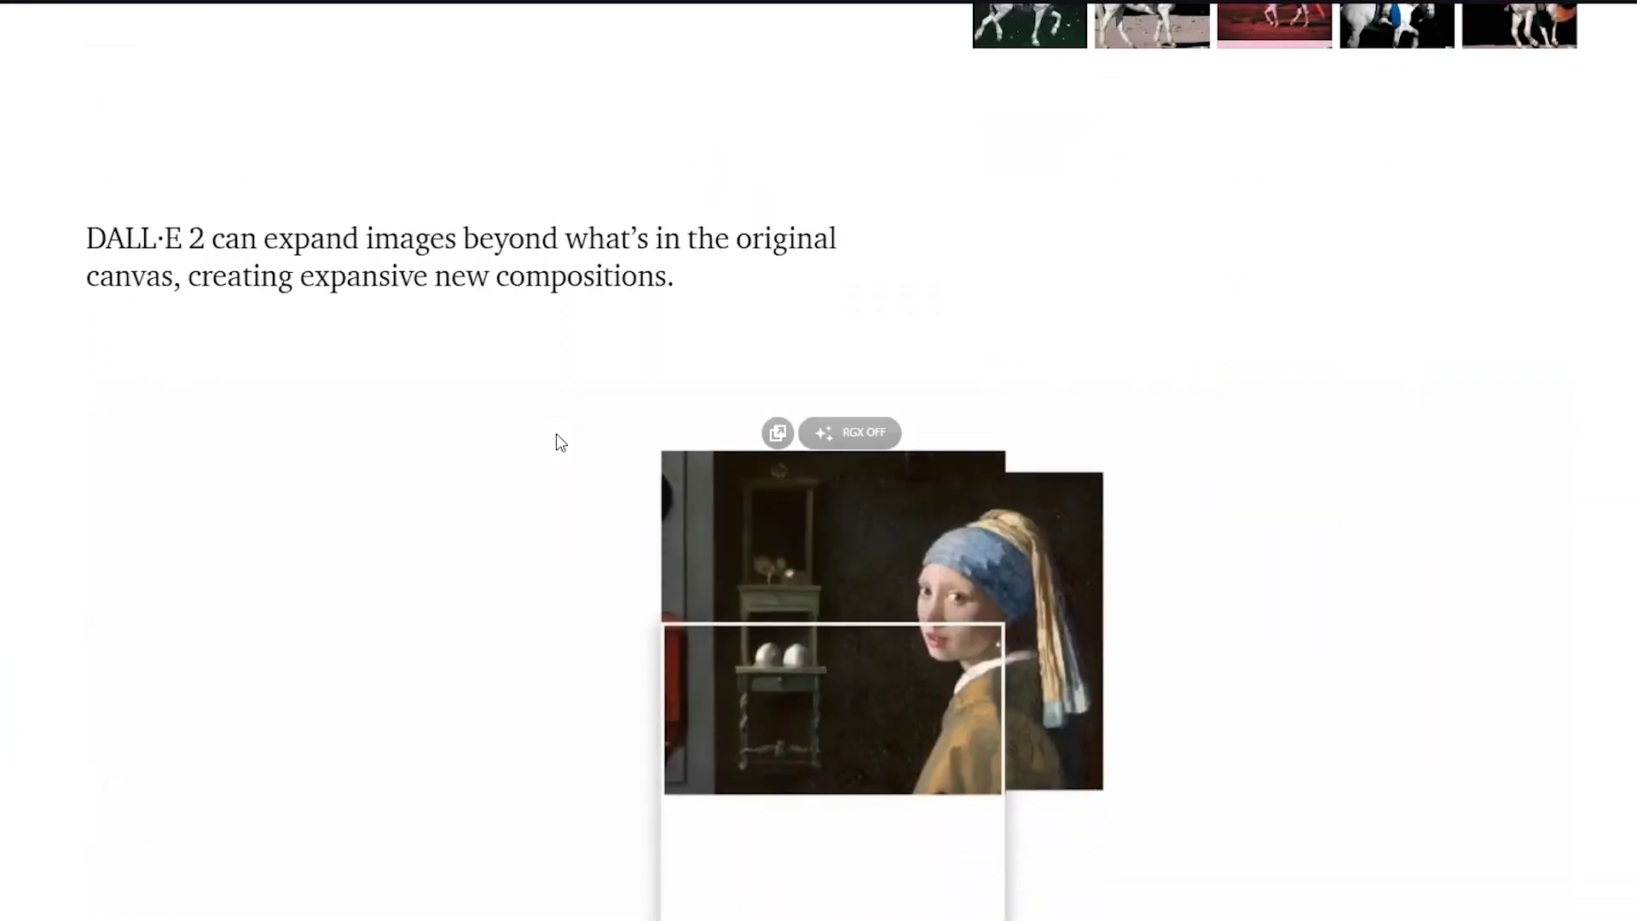
pyautogui.scroll(-5, 557, 435)
pyautogui.scroll(-7, 557, 434)
pyautogui.scroll(4, 557, 433)
pyautogui.scroll(2, 557, 434)
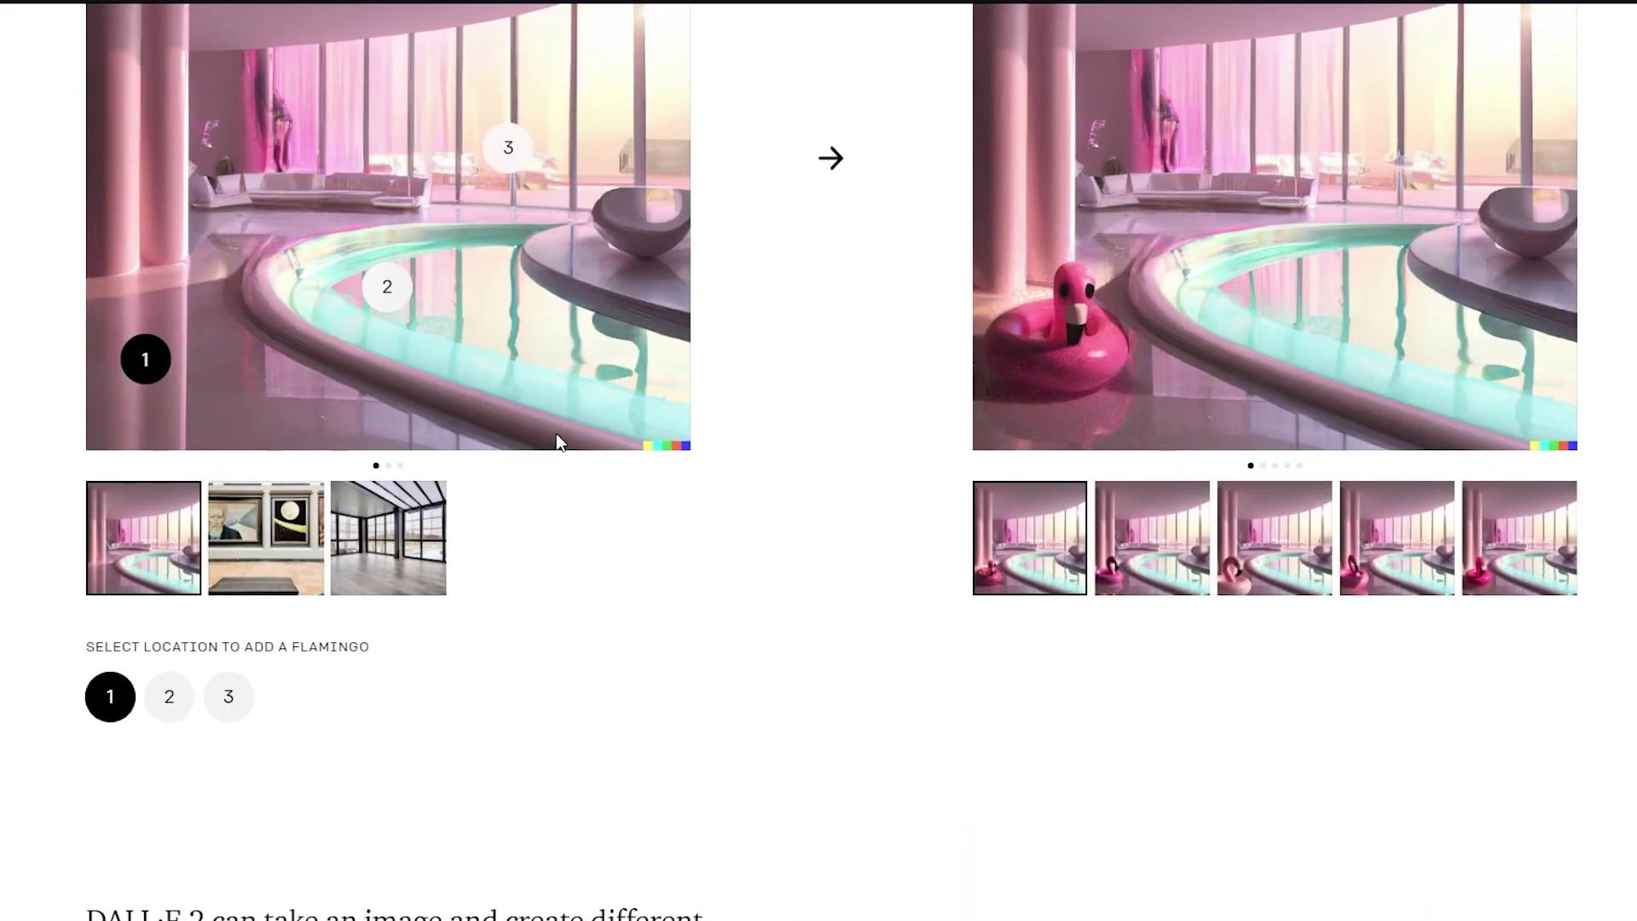
pyautogui.scroll(5, 556, 434)
pyautogui.scroll(-3, 556, 441)
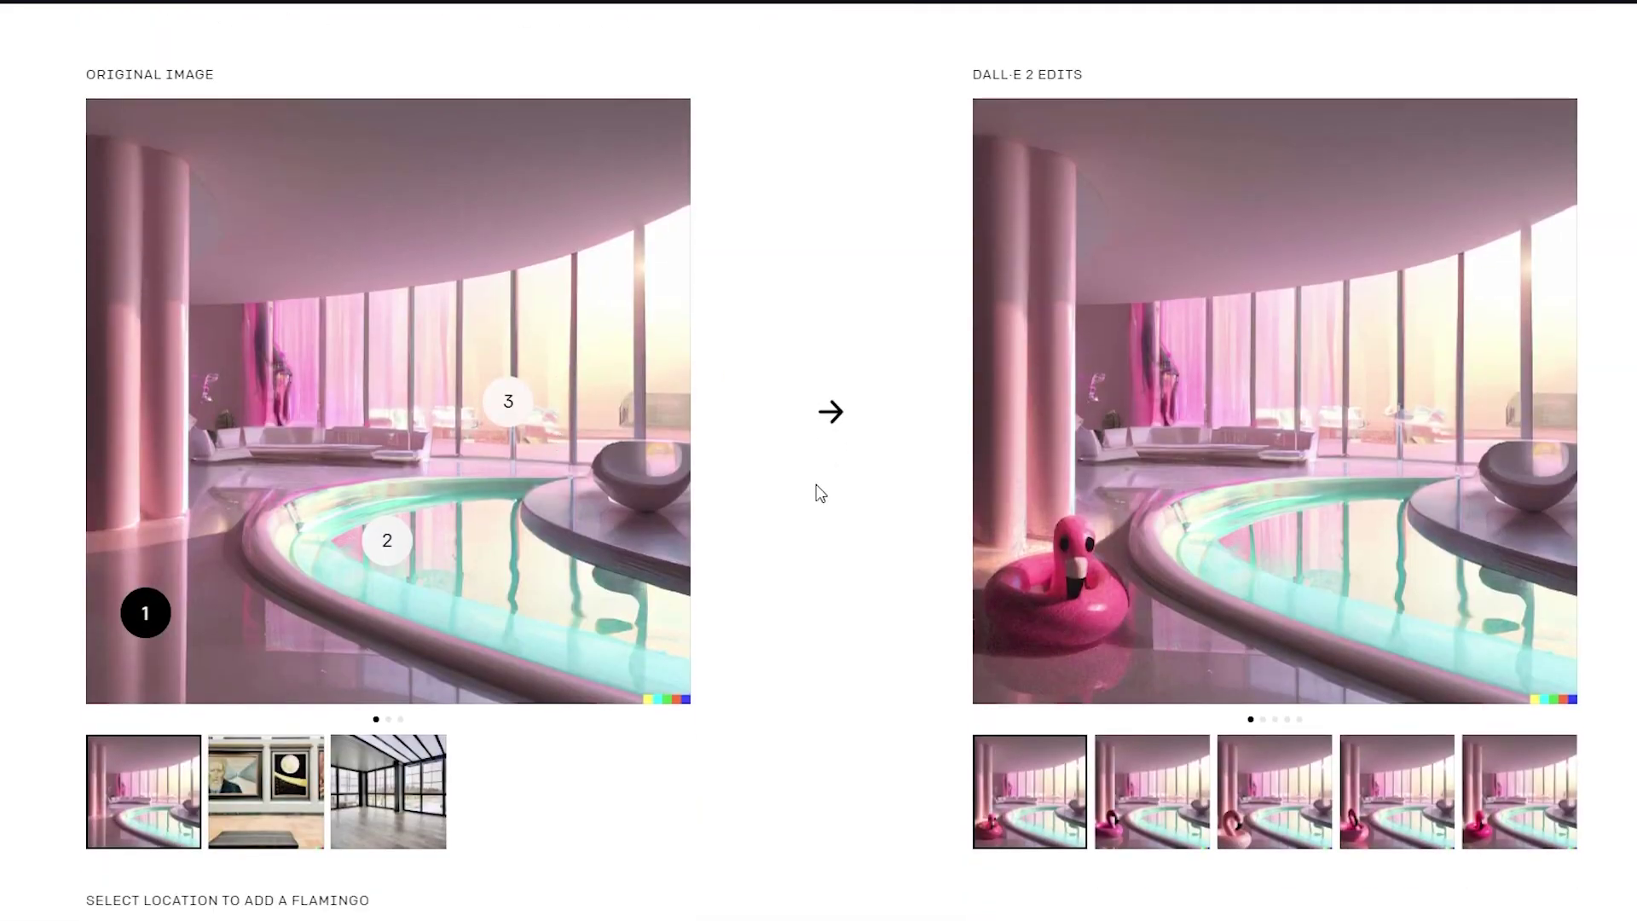
pyautogui.scroll(-5, 818, 491)
pyautogui.scroll(-5, 818, 492)
pyautogui.scroll(-1, 819, 492)
pyautogui.scroll(-7, 819, 493)
pyautogui.scroll(-5, 818, 496)
pyautogui.scroll(-5, 819, 494)
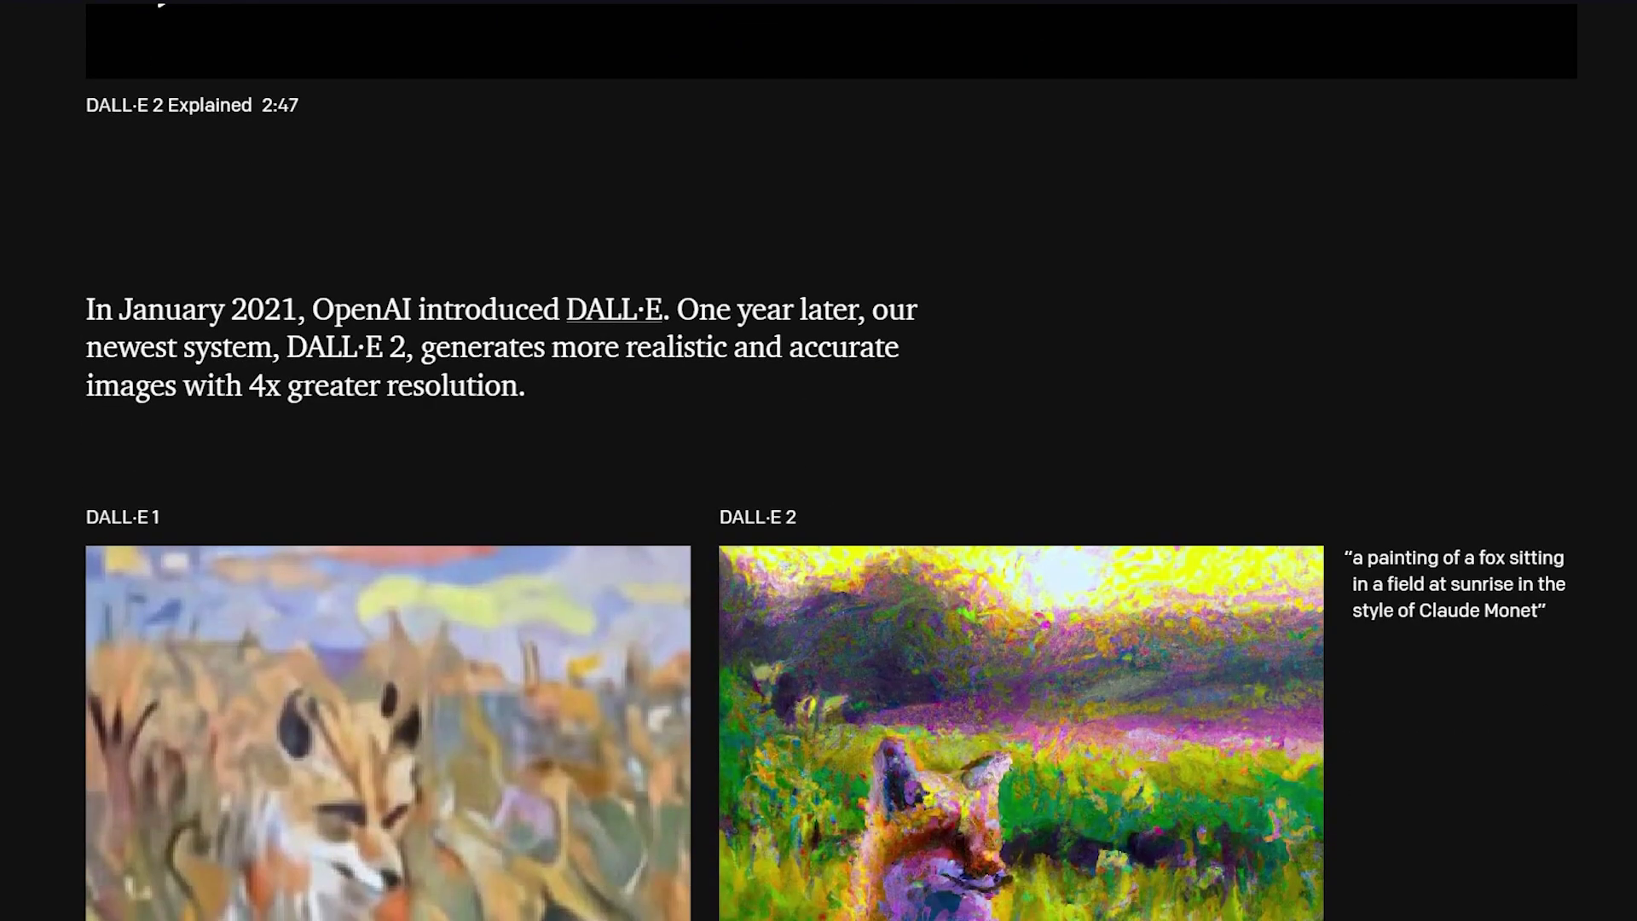
pyautogui.scroll(-3, 438, 478)
pyautogui.scroll(3, 615, 443)
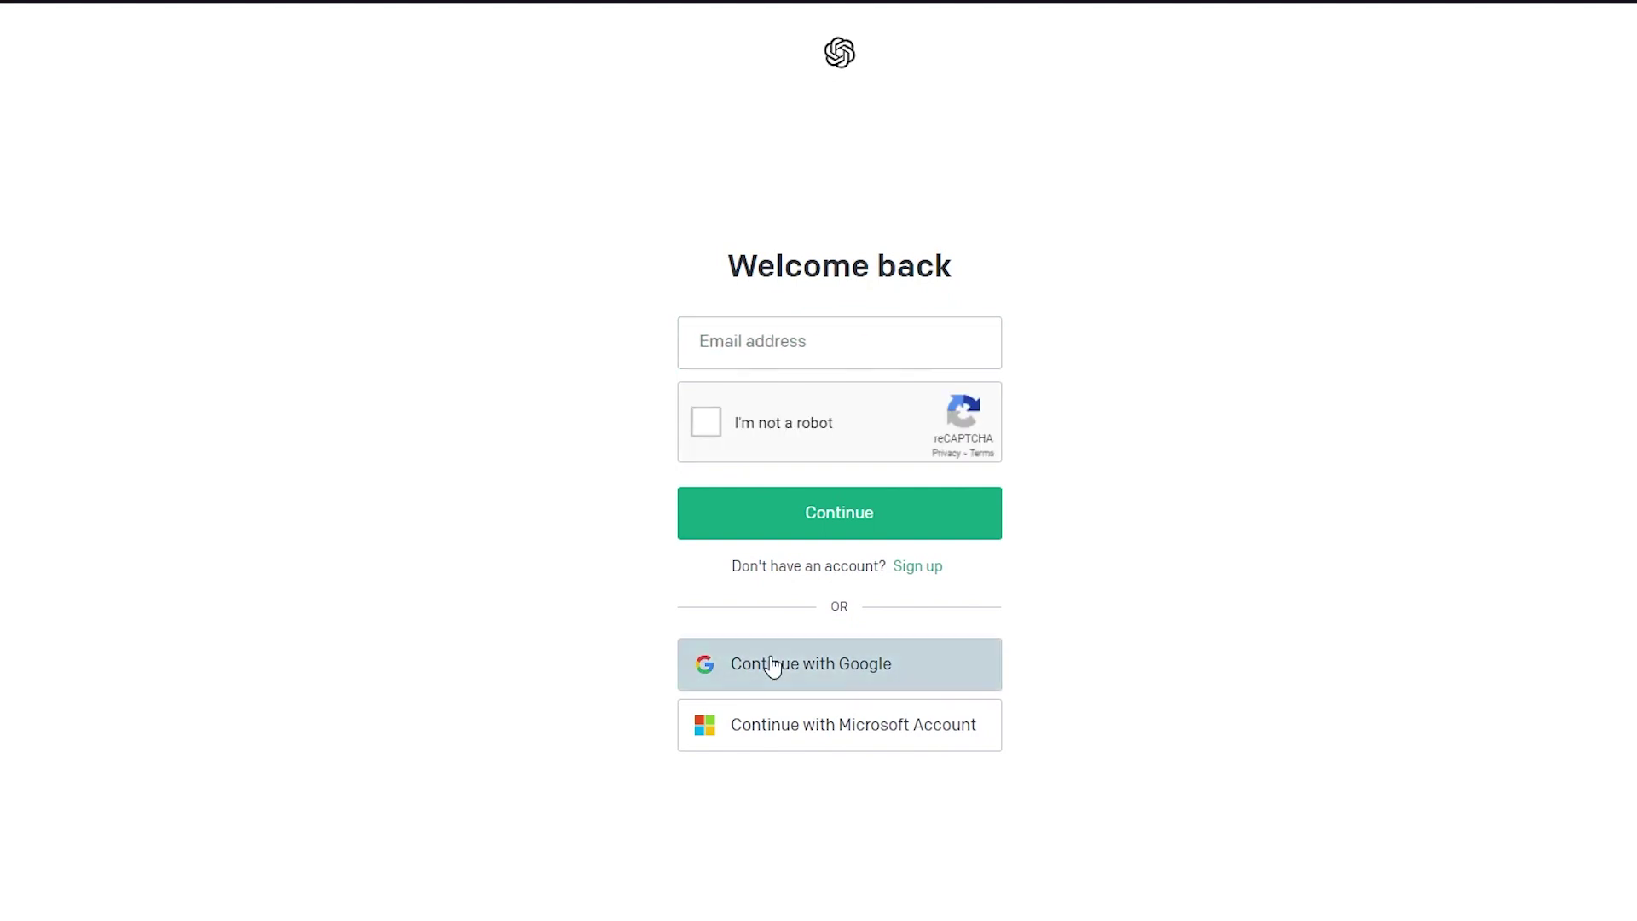
# - Sign in with Google and generate images of a kid playing PlayStation on a stormy night
pyautogui.click(773, 666)
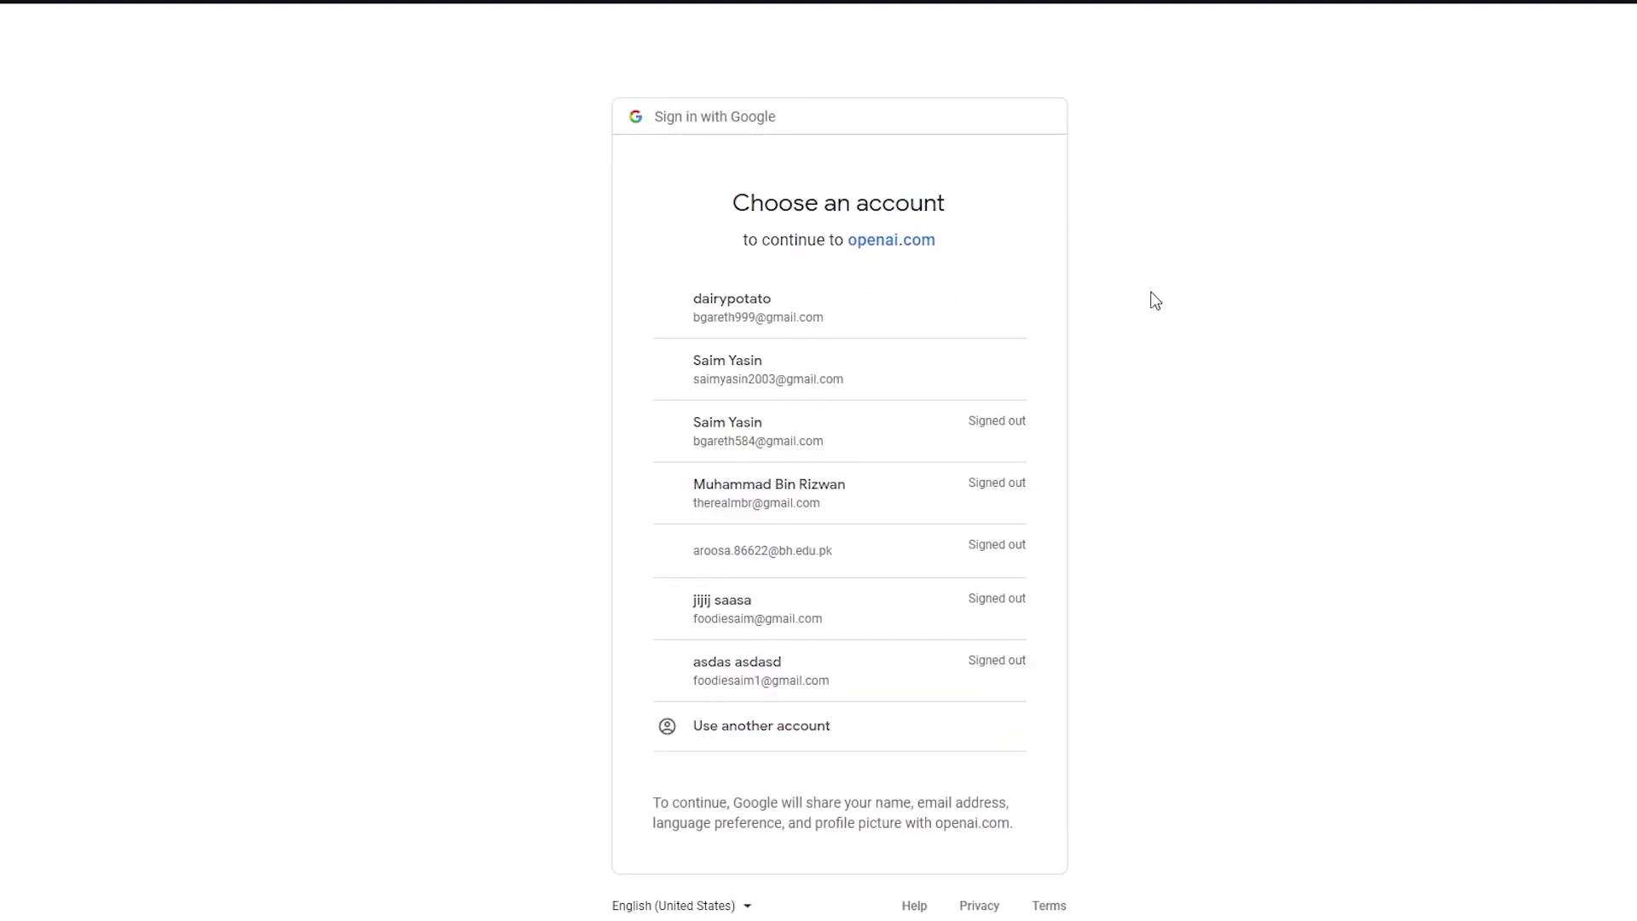
pyautogui.click(849, 316)
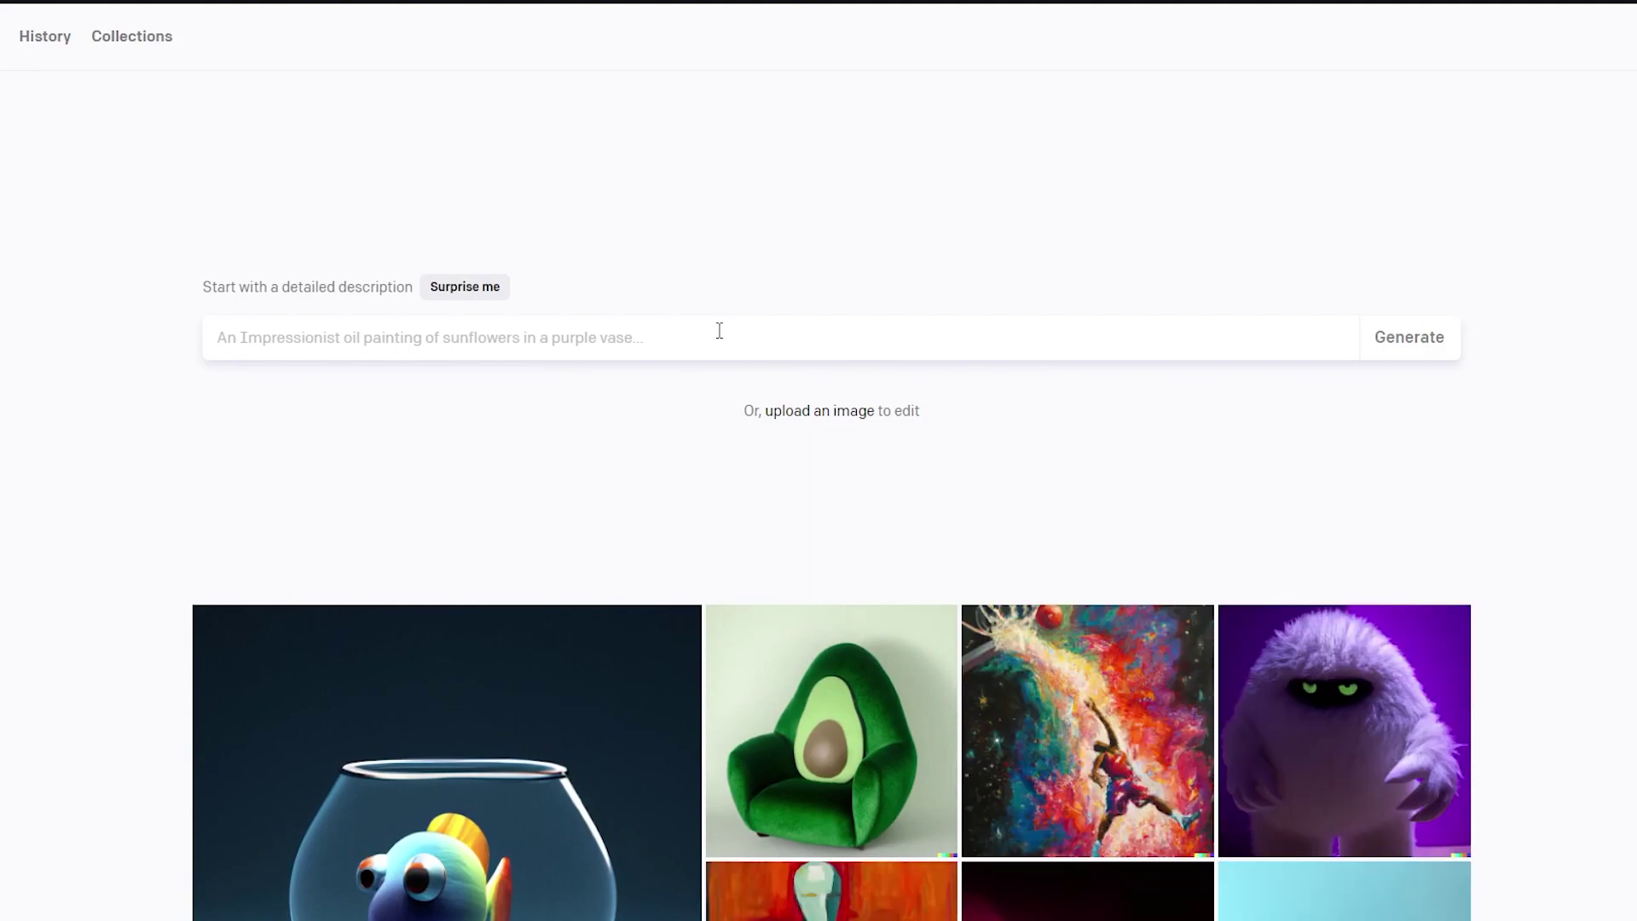
pyautogui.write('kid sitting in his room playing playstation on a stre')
pyautogui.press('BackSpace')
pyautogui.press('BackSpace')
pyautogui.write('ormy night,')
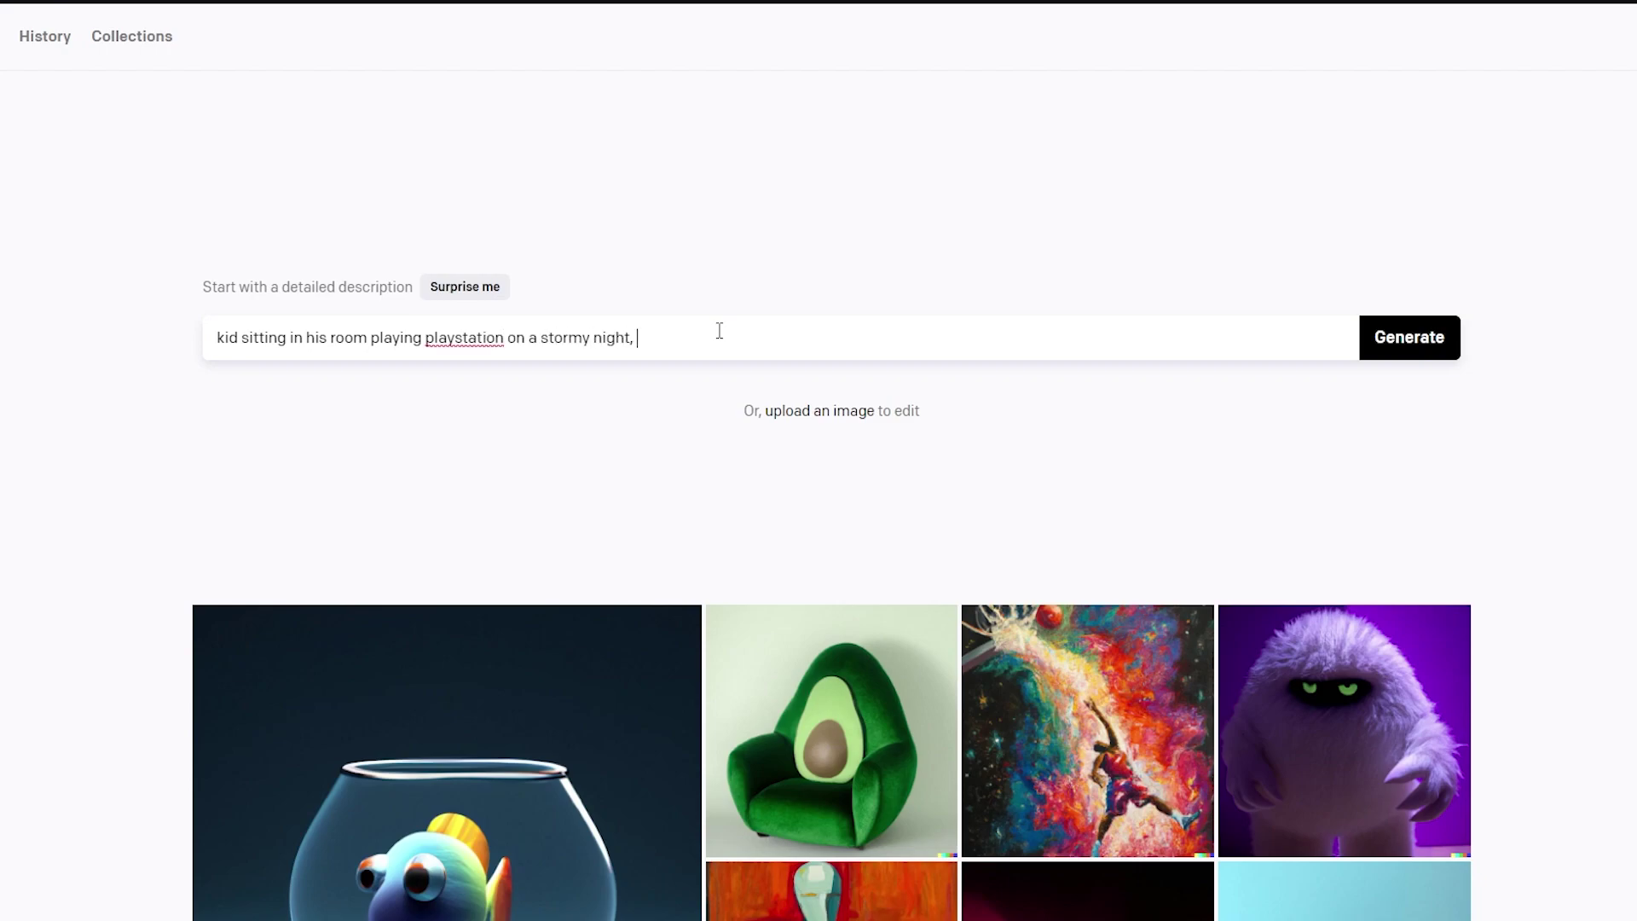
pyautogui.write(' aesthetic look')
pyautogui.press('Return')
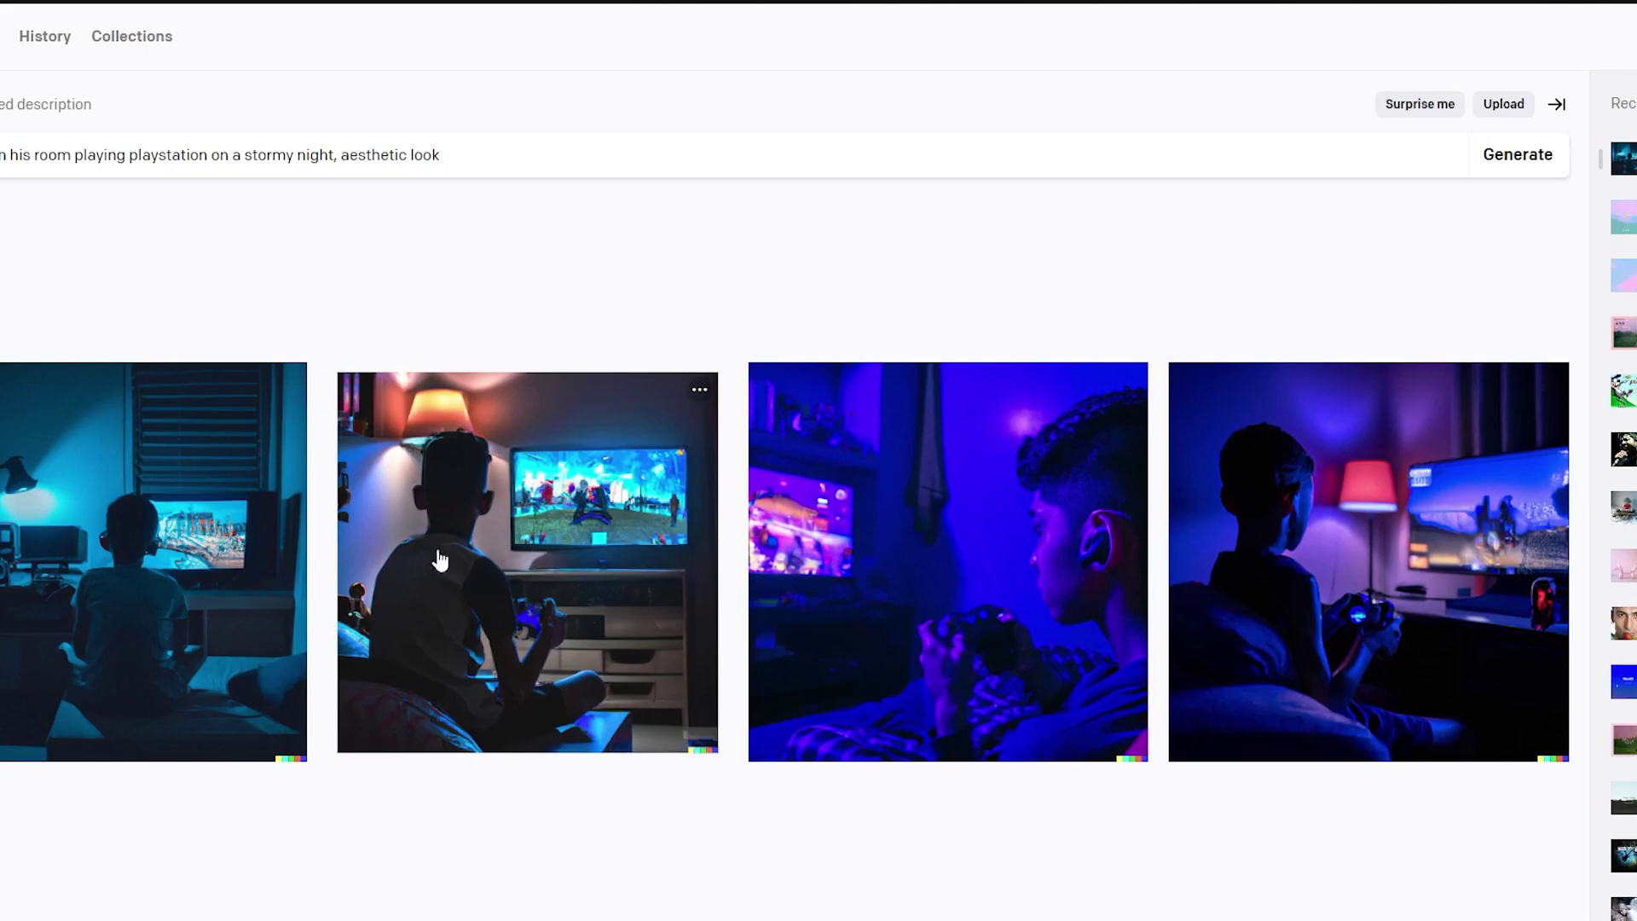
# - Request variations of the blue-lit room image
pyautogui.click(218, 575)
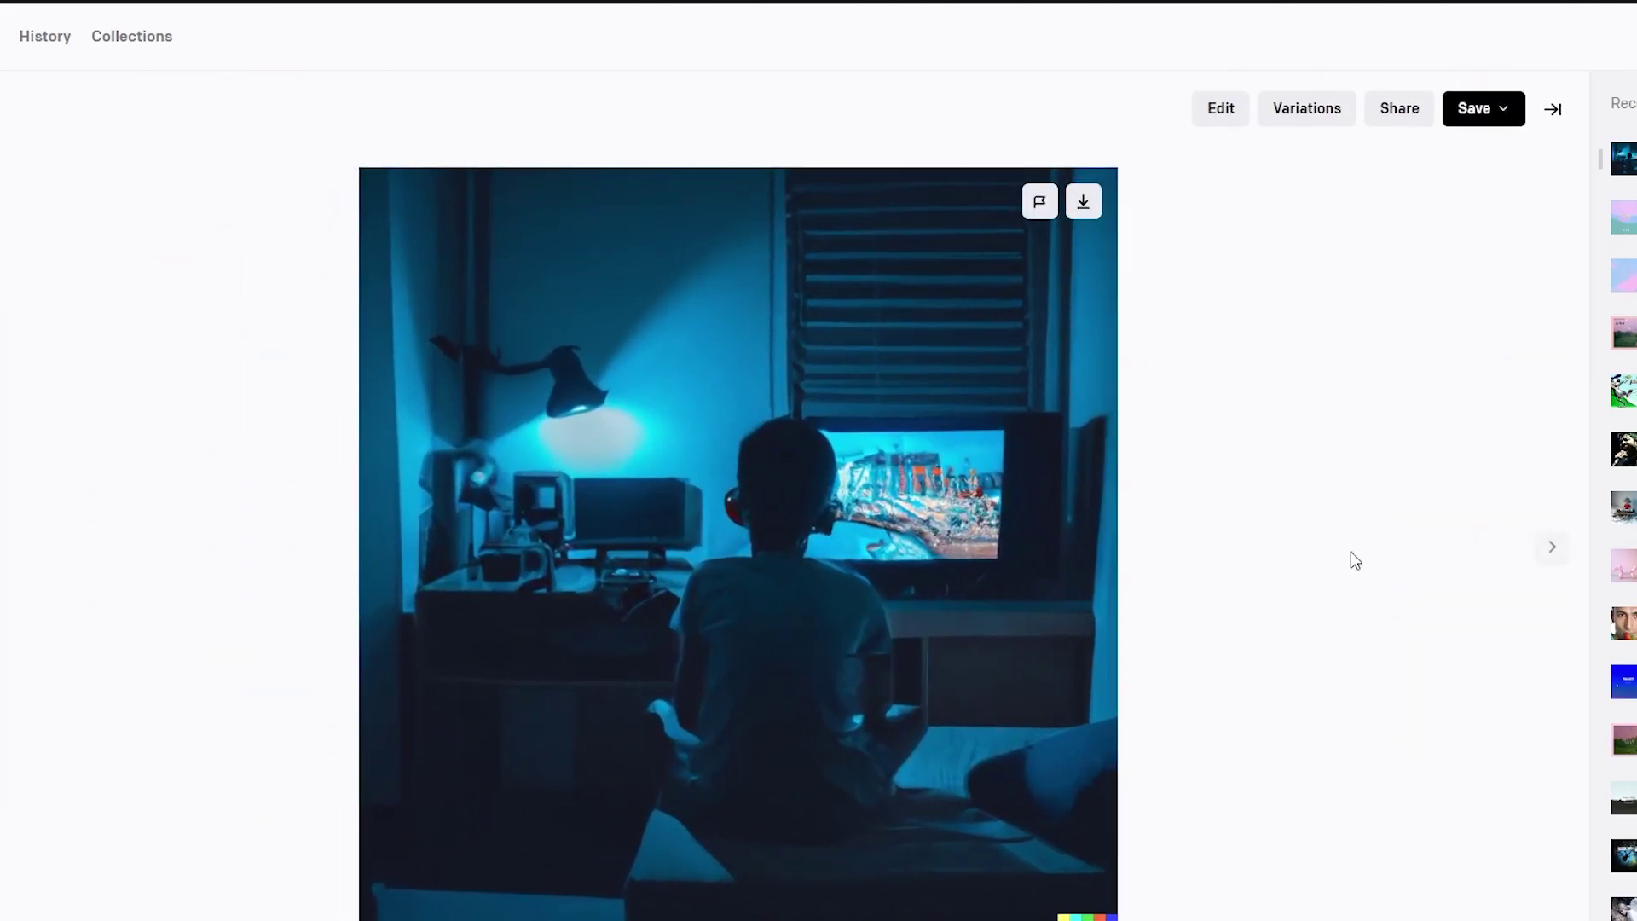
pyautogui.click(1317, 105)
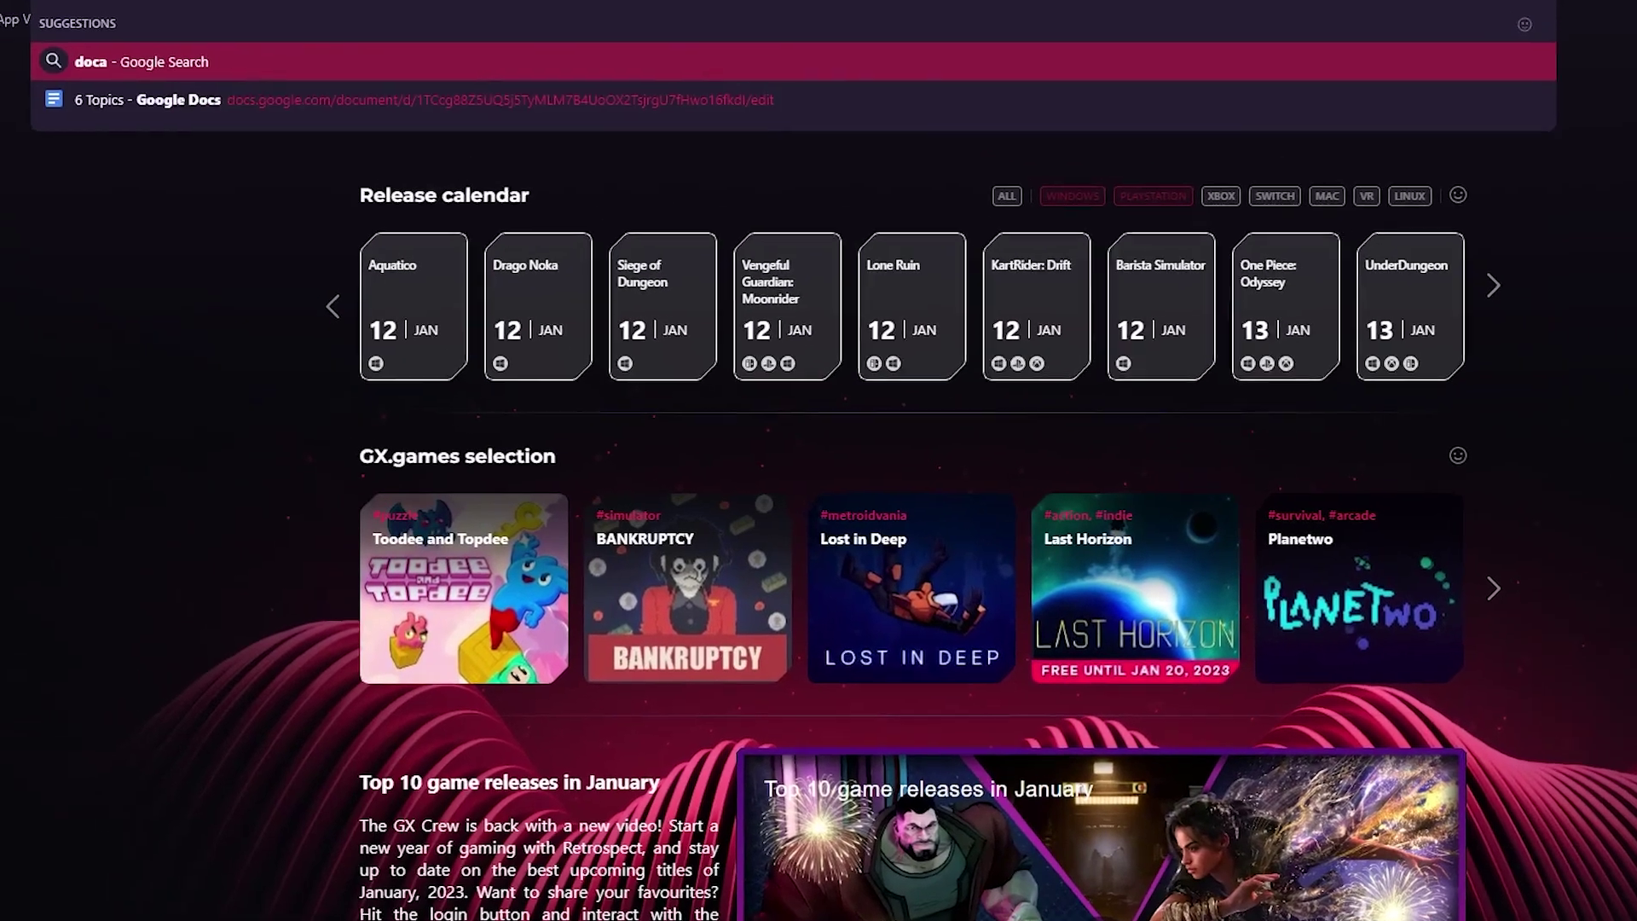
# - Search the web for 'astria' and browse the Astria homepage
pyautogui.press('BackSpace')
pyautogui.write('doc\\')
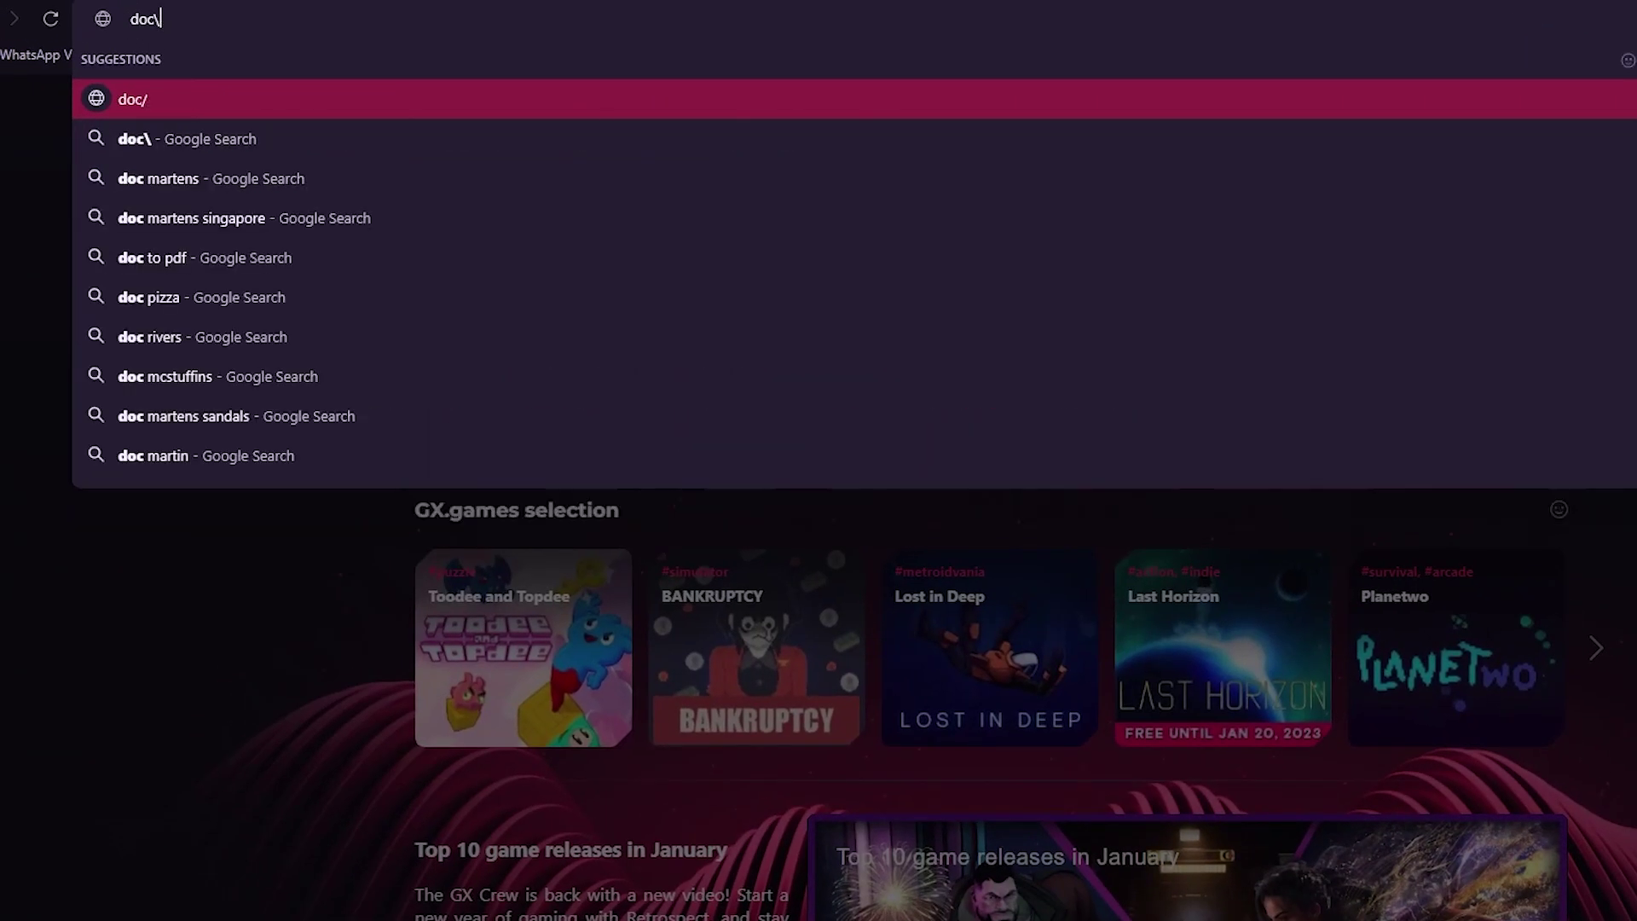
pyautogui.press('BackSpace')
pyautogui.press('BackSpace')
pyautogui.write('astria')
pyautogui.press('Return')
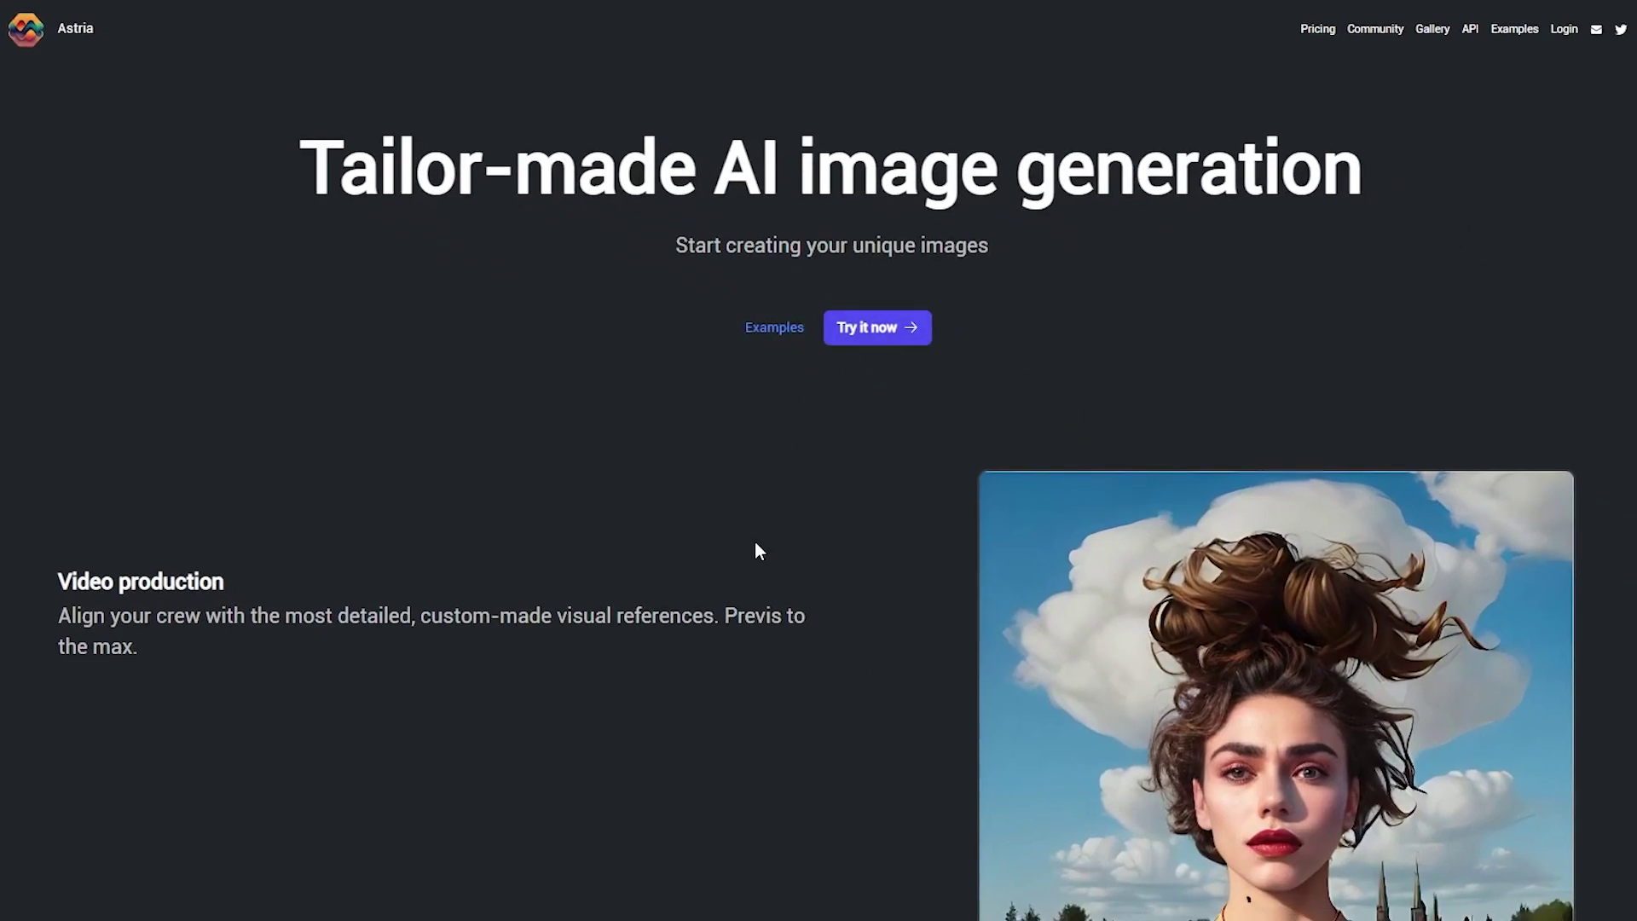
pyautogui.scroll(-3, 861, 343)
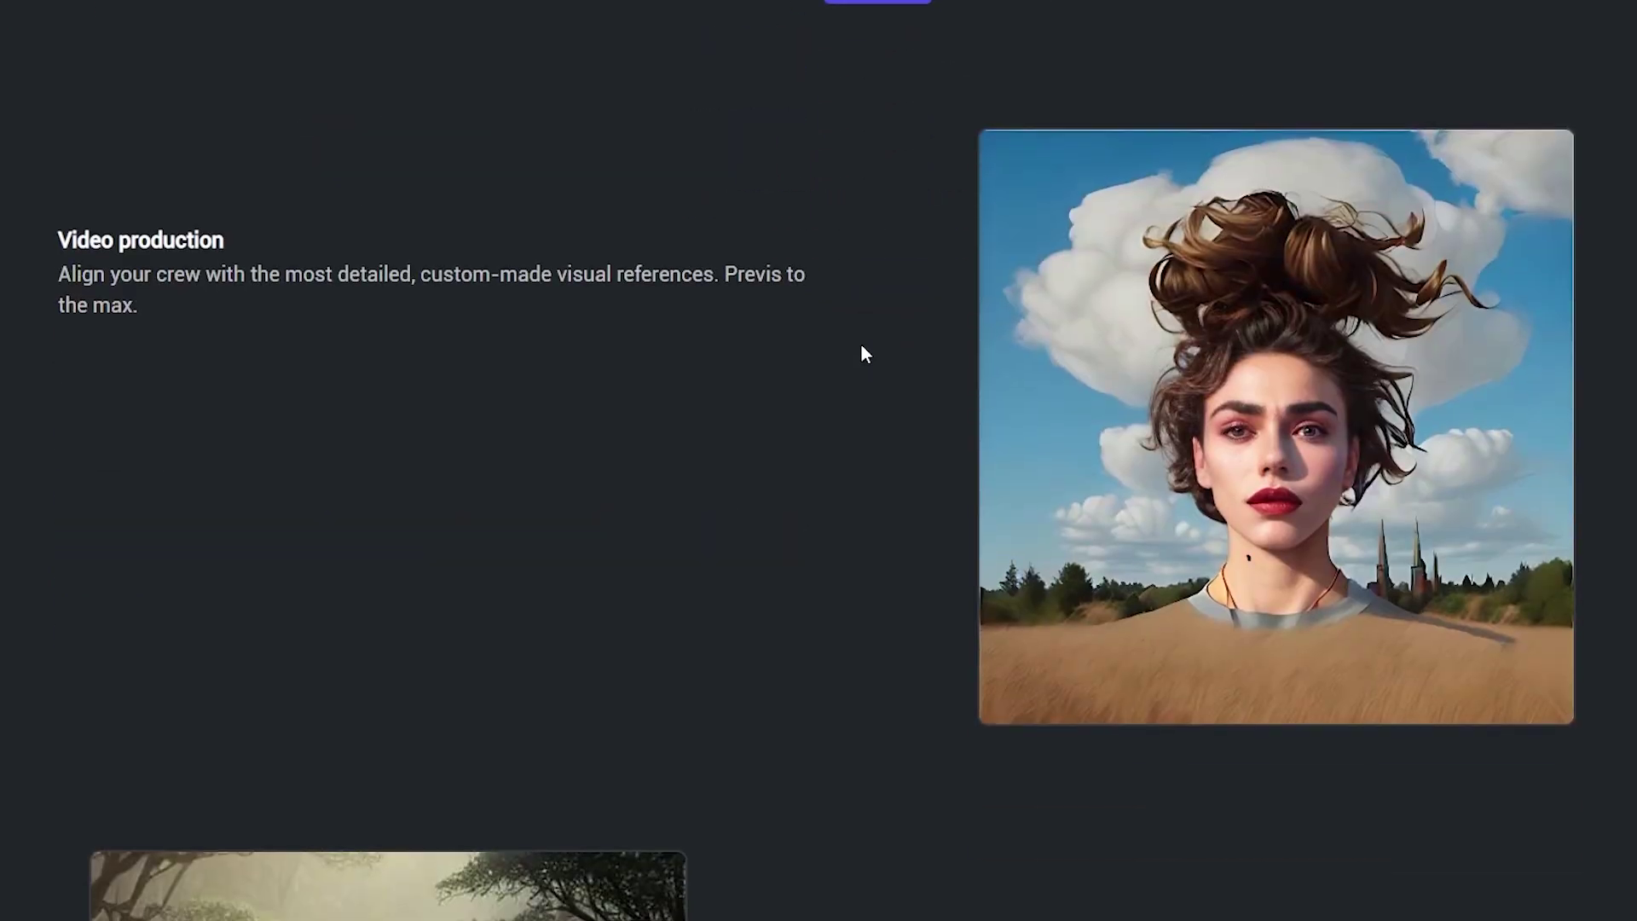
pyautogui.scroll(-5, 827, 517)
pyautogui.scroll(-3, 826, 524)
pyautogui.scroll(-4, 827, 524)
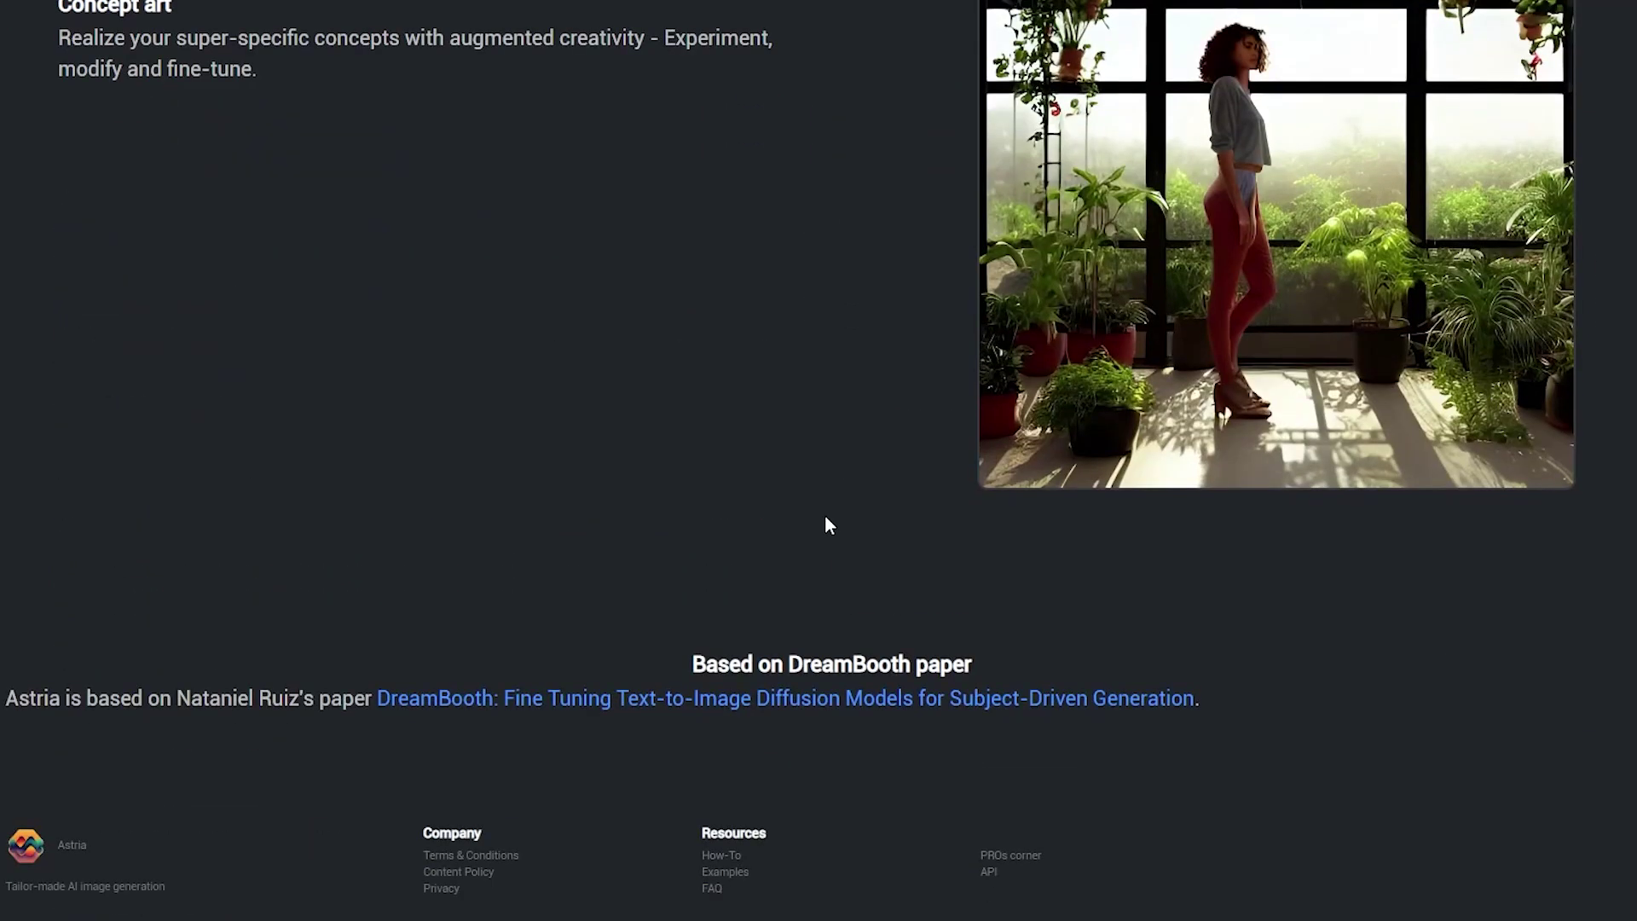
pyautogui.scroll(3, 826, 523)
pyautogui.scroll(10, 826, 512)
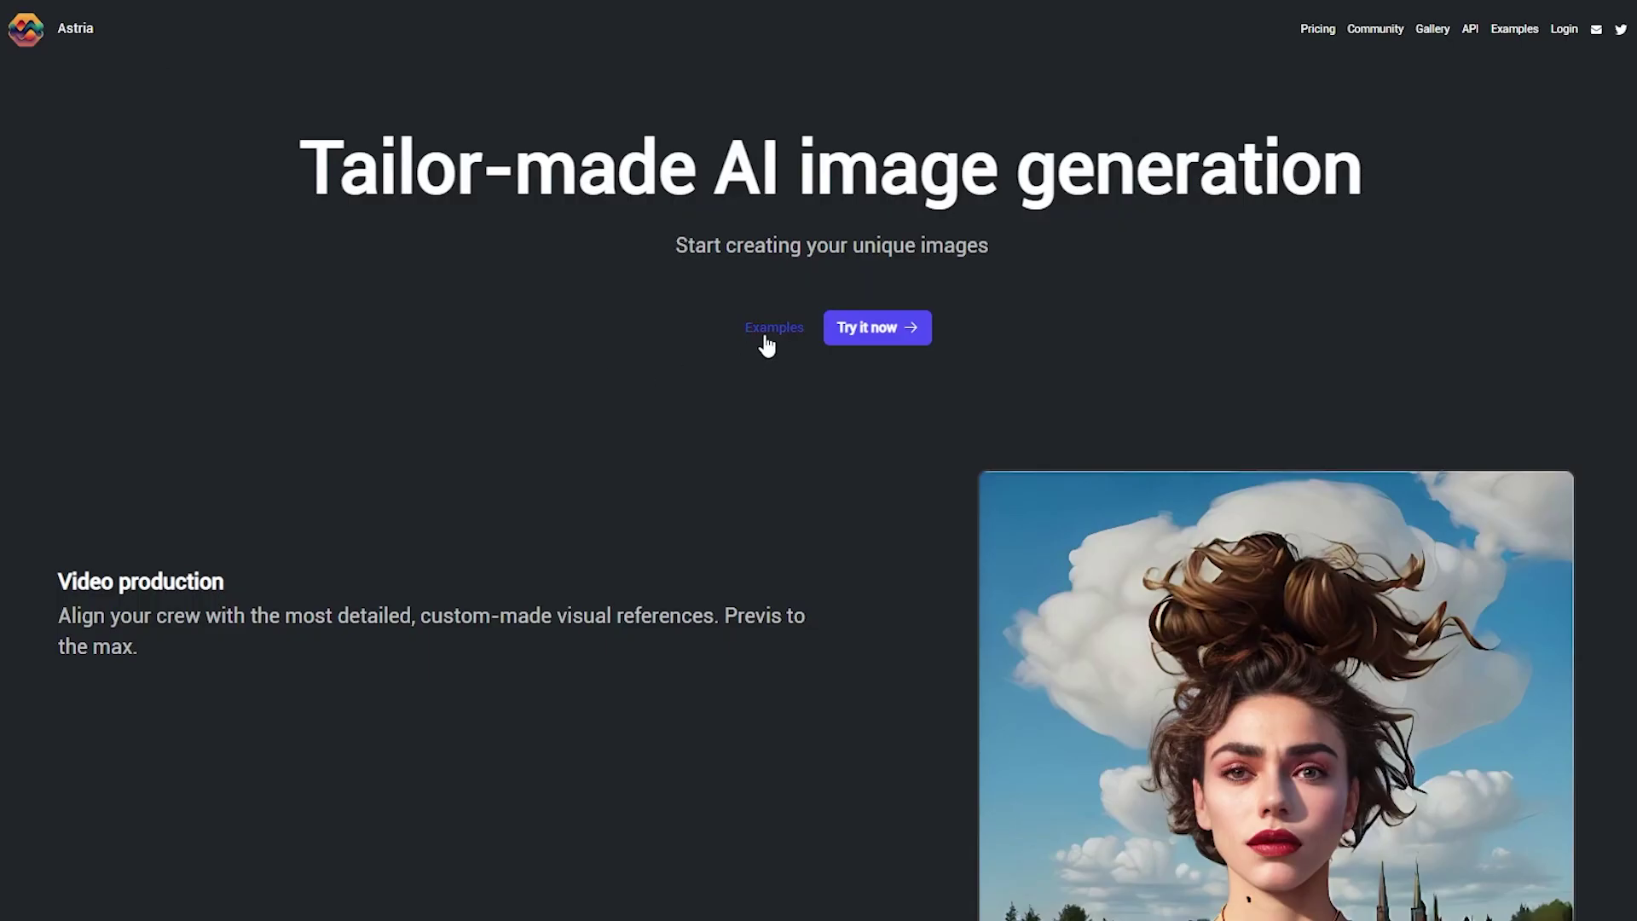
pyautogui.click(767, 329)
pyautogui.scroll(-3, 889, 436)
pyautogui.scroll(-3, 891, 444)
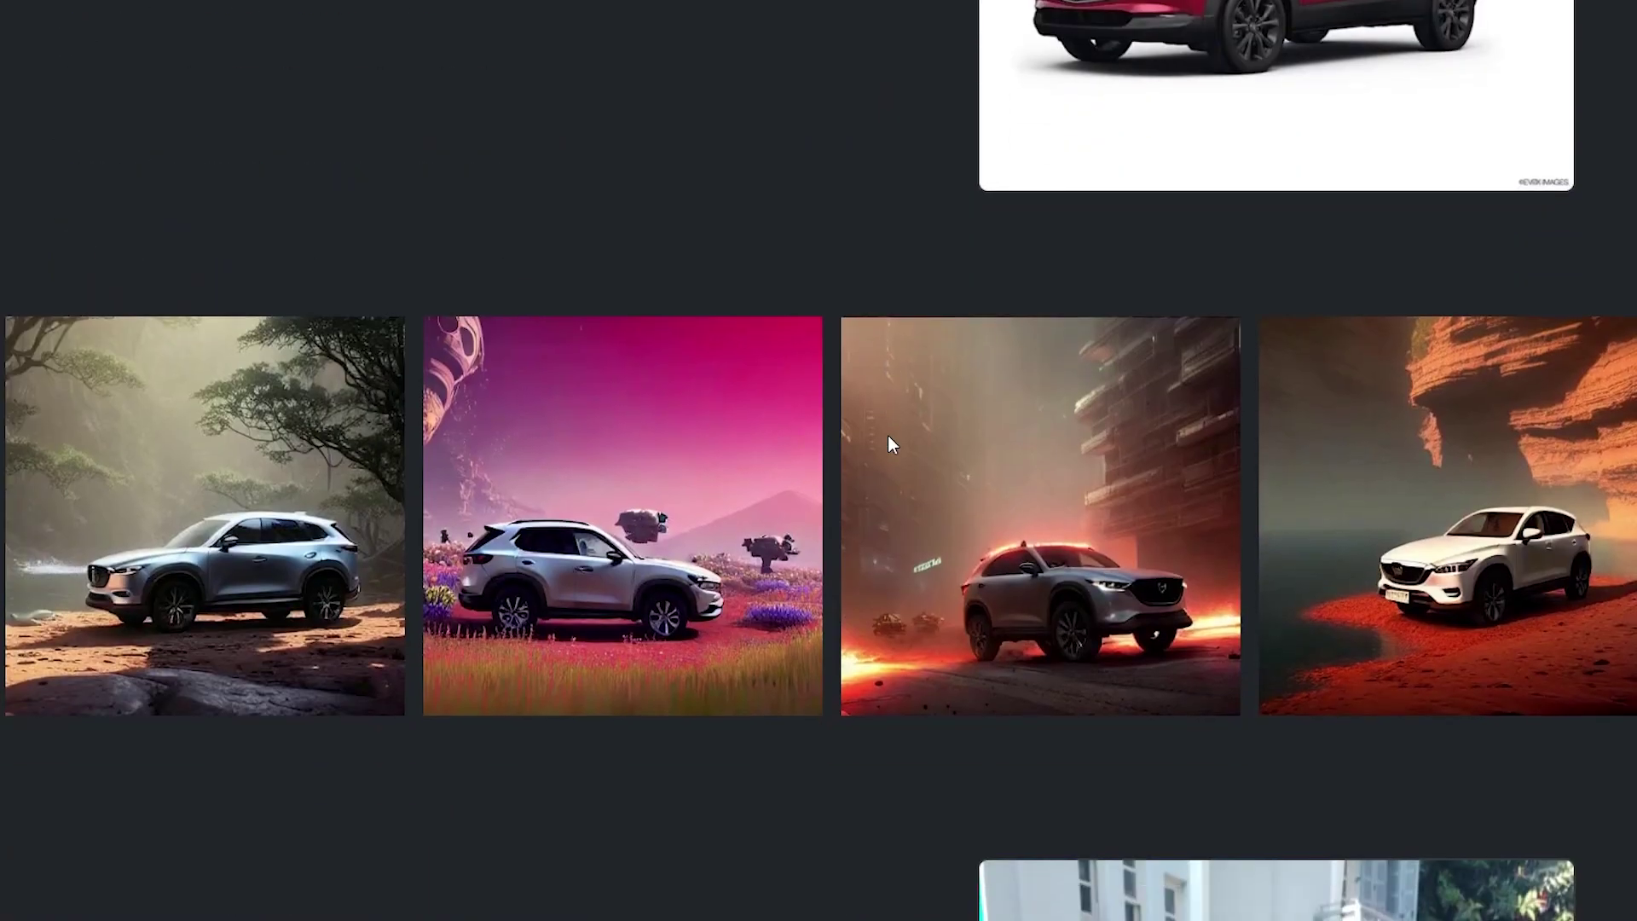
pyautogui.scroll(3, 815, 308)
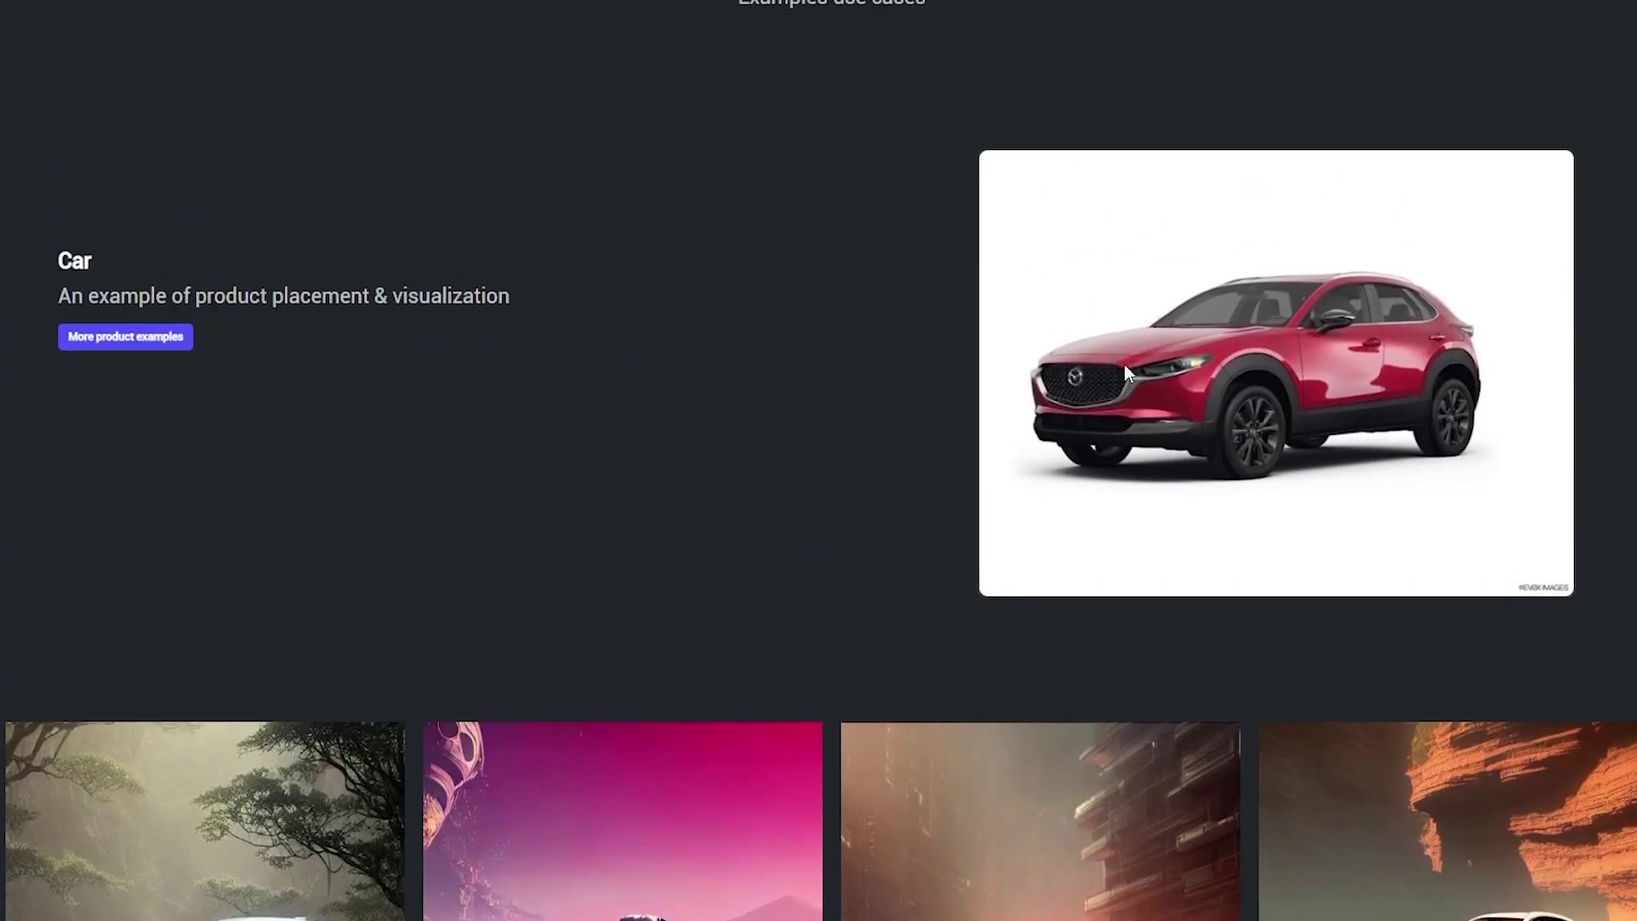
pyautogui.scroll(-3, 1281, 433)
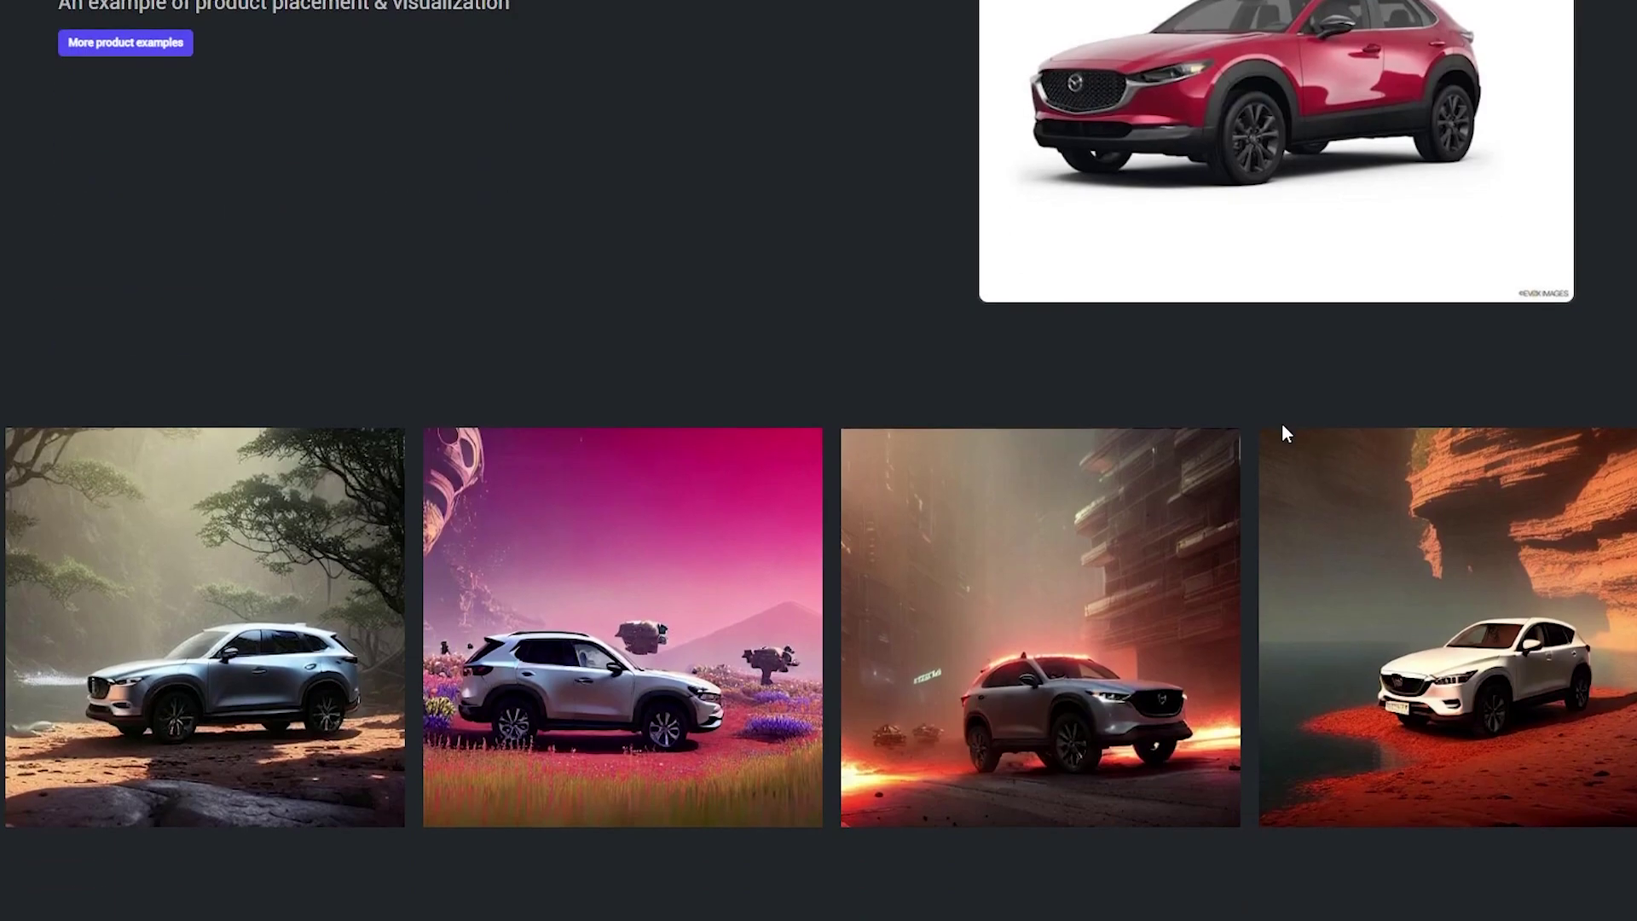
pyautogui.scroll(-2, 1281, 433)
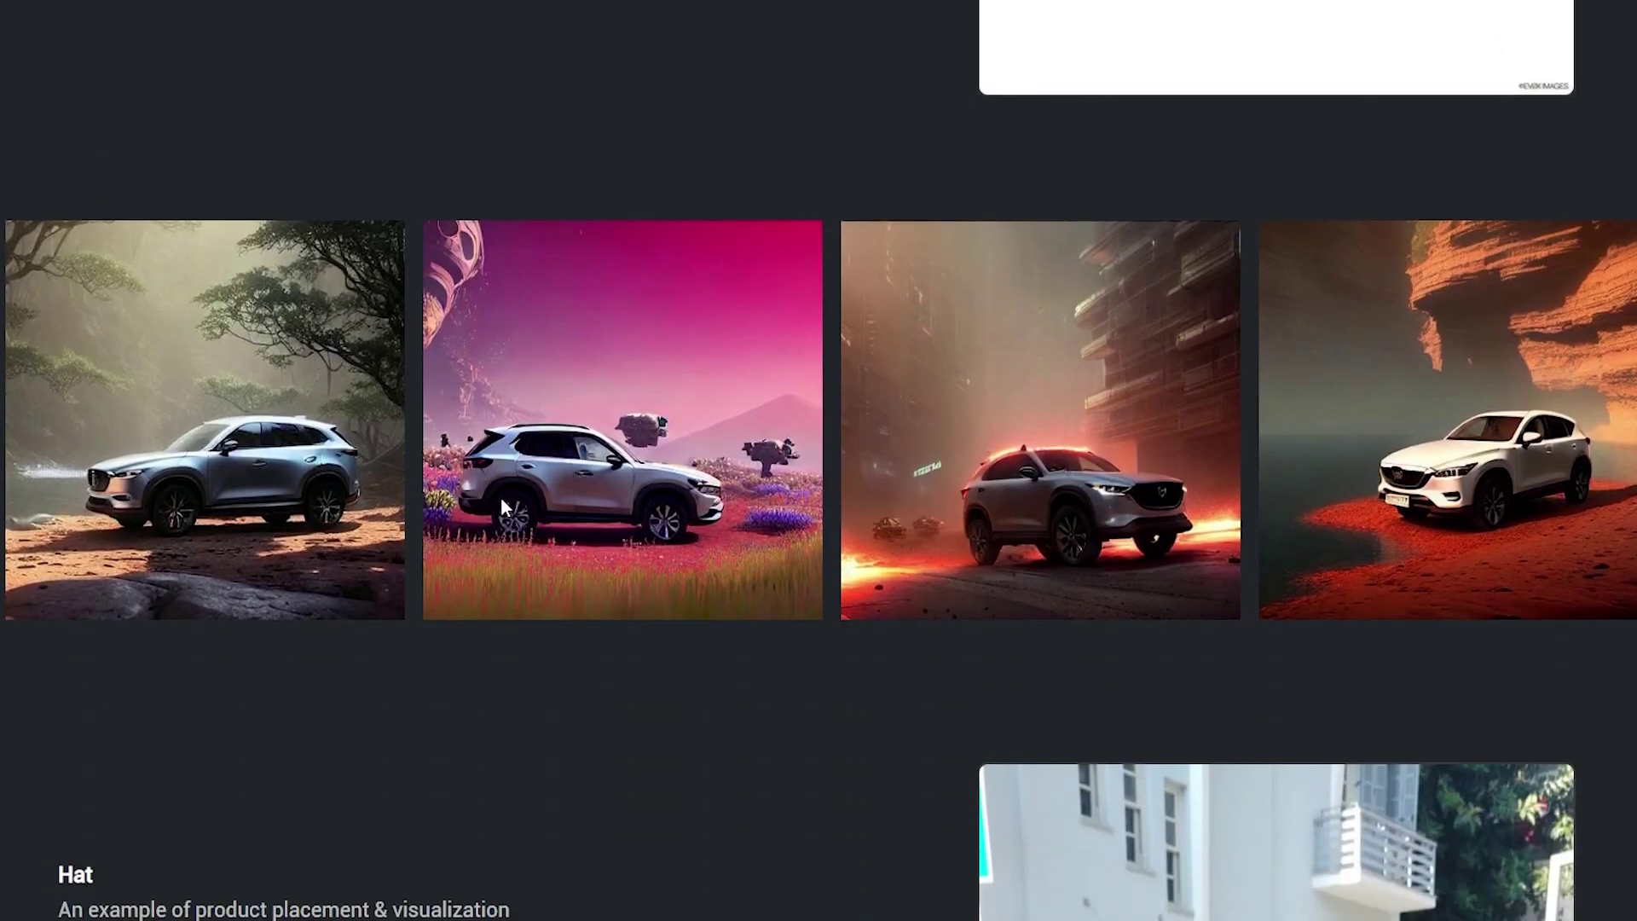
pyautogui.scroll(-3, 904, 508)
pyautogui.scroll(-4, 904, 508)
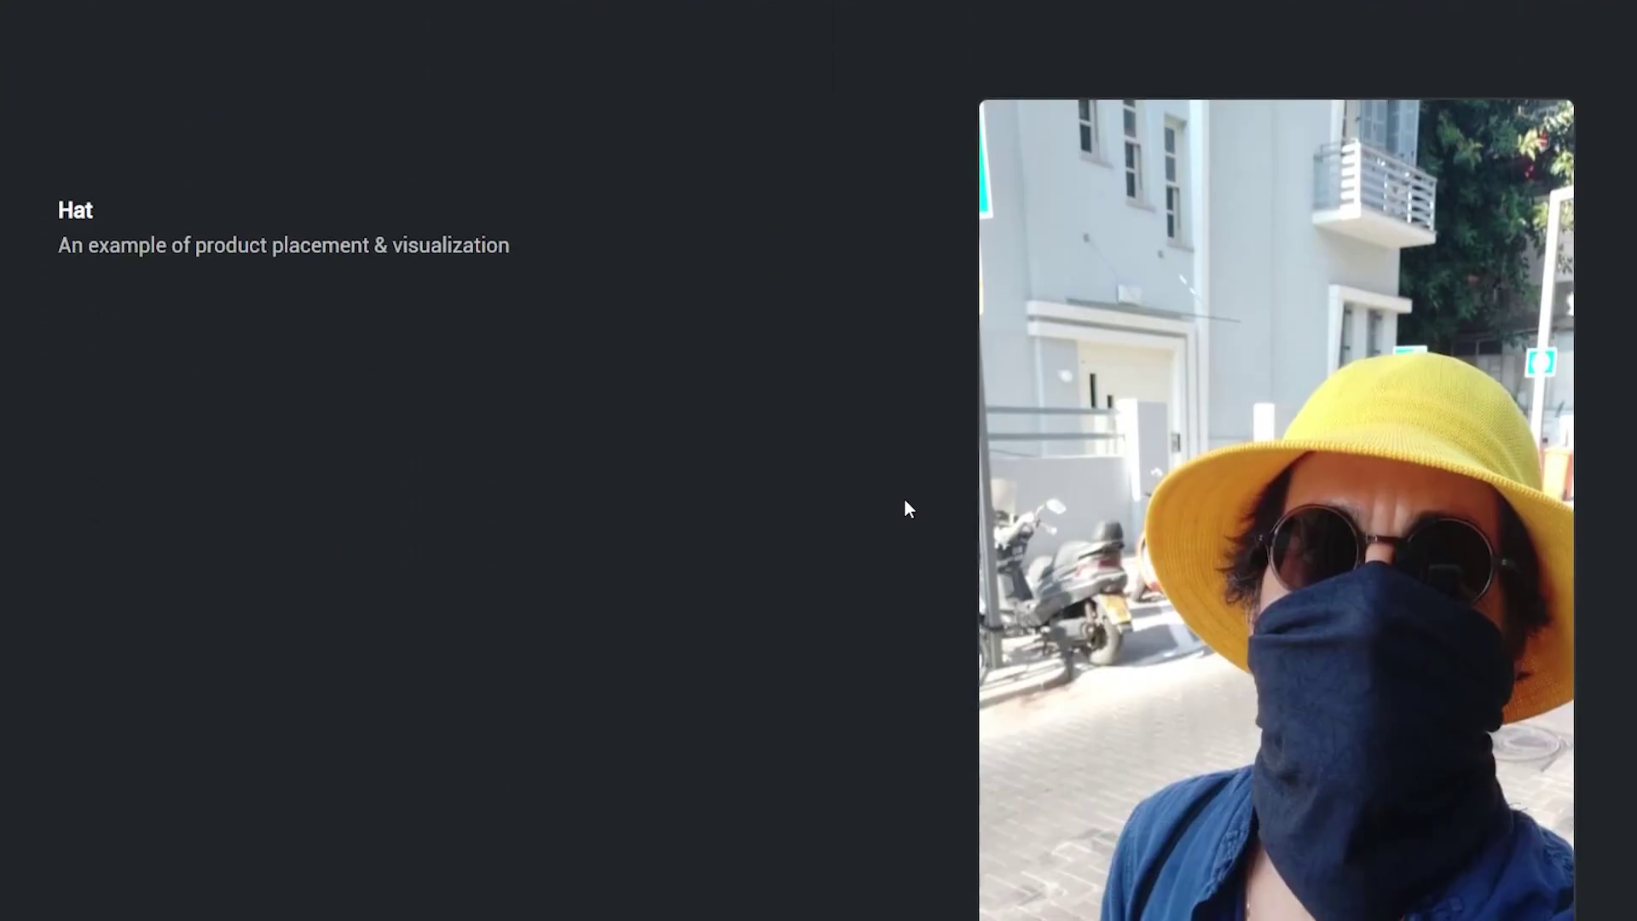
pyautogui.scroll(-1, 1220, 510)
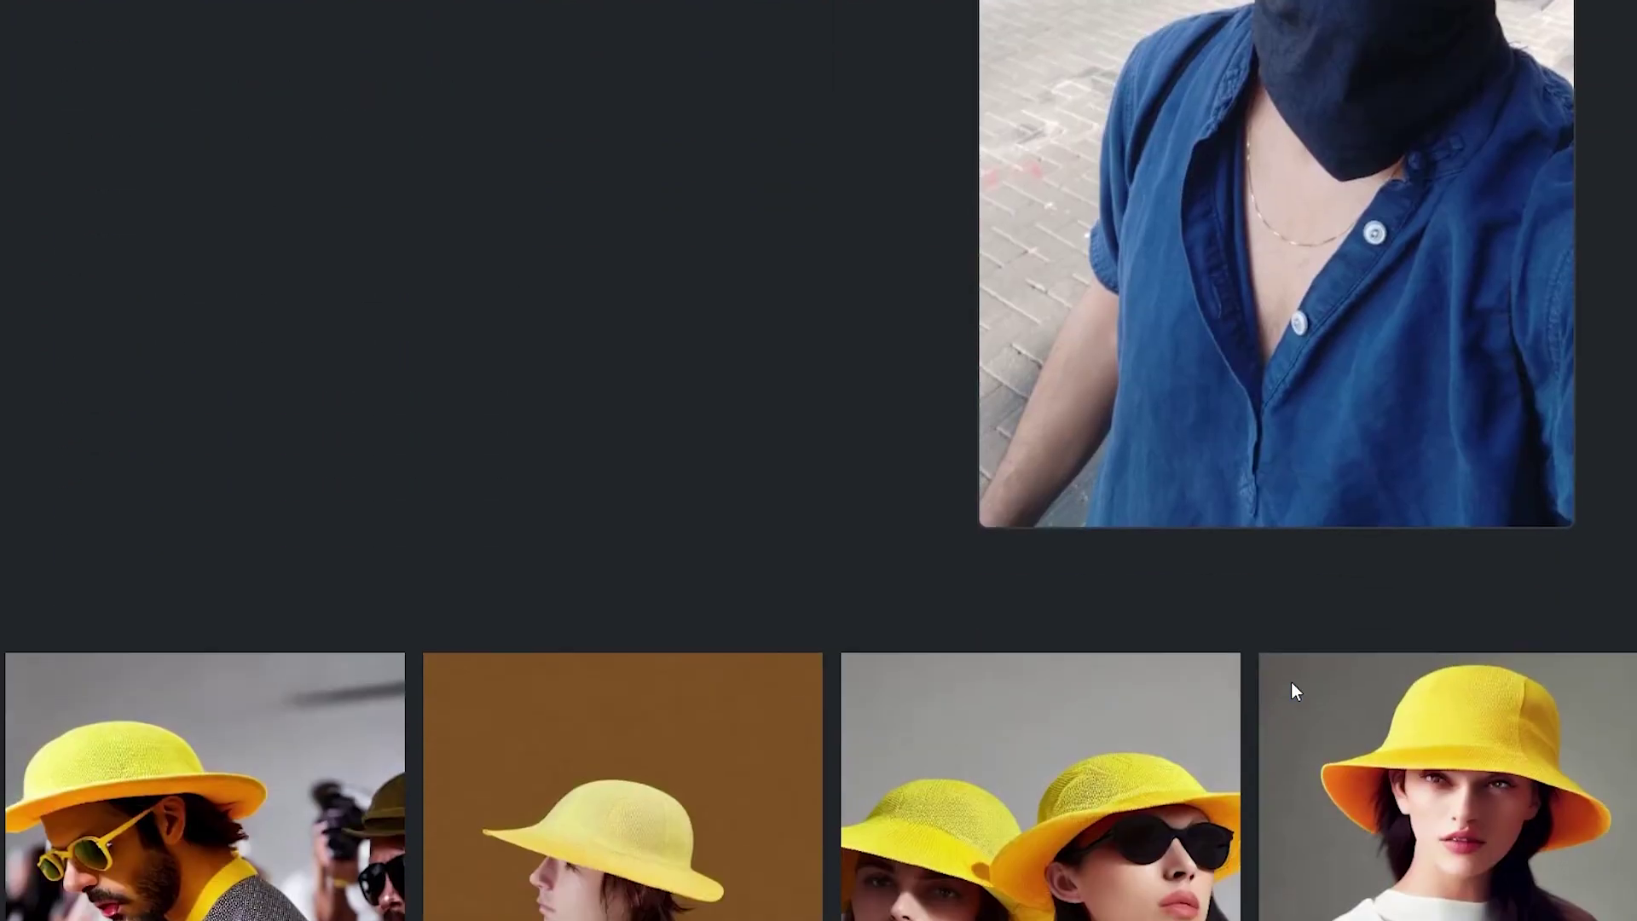
pyautogui.scroll(-4, 1290, 690)
pyautogui.scroll(-1, 925, 298)
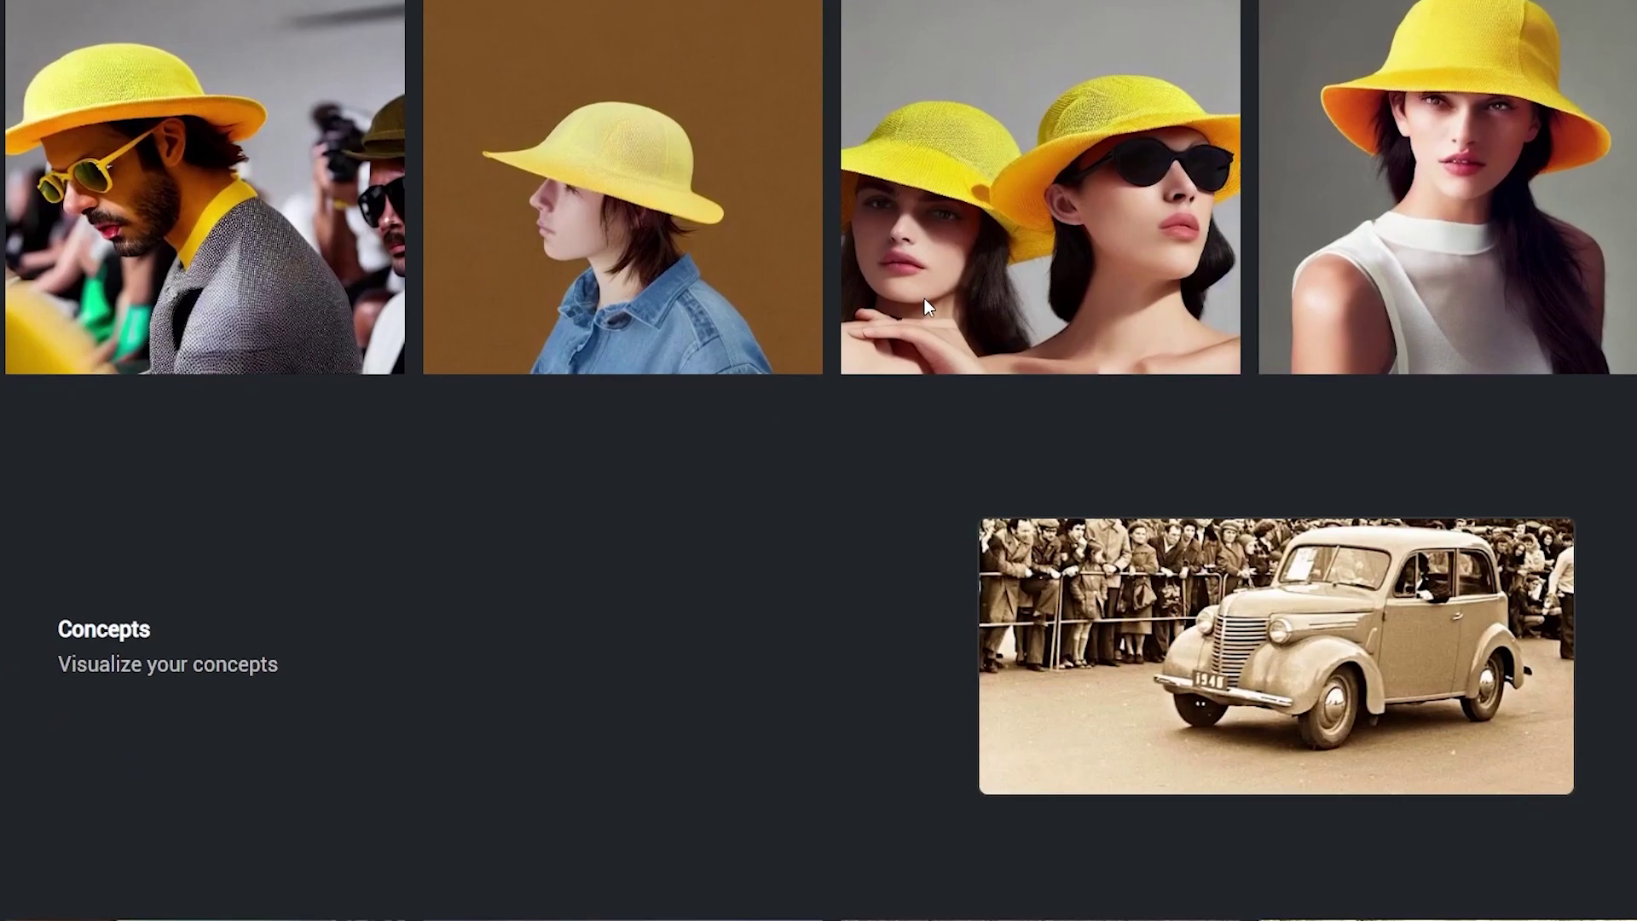
pyautogui.scroll(-2, 921, 178)
pyautogui.scroll(-2, 921, 178)
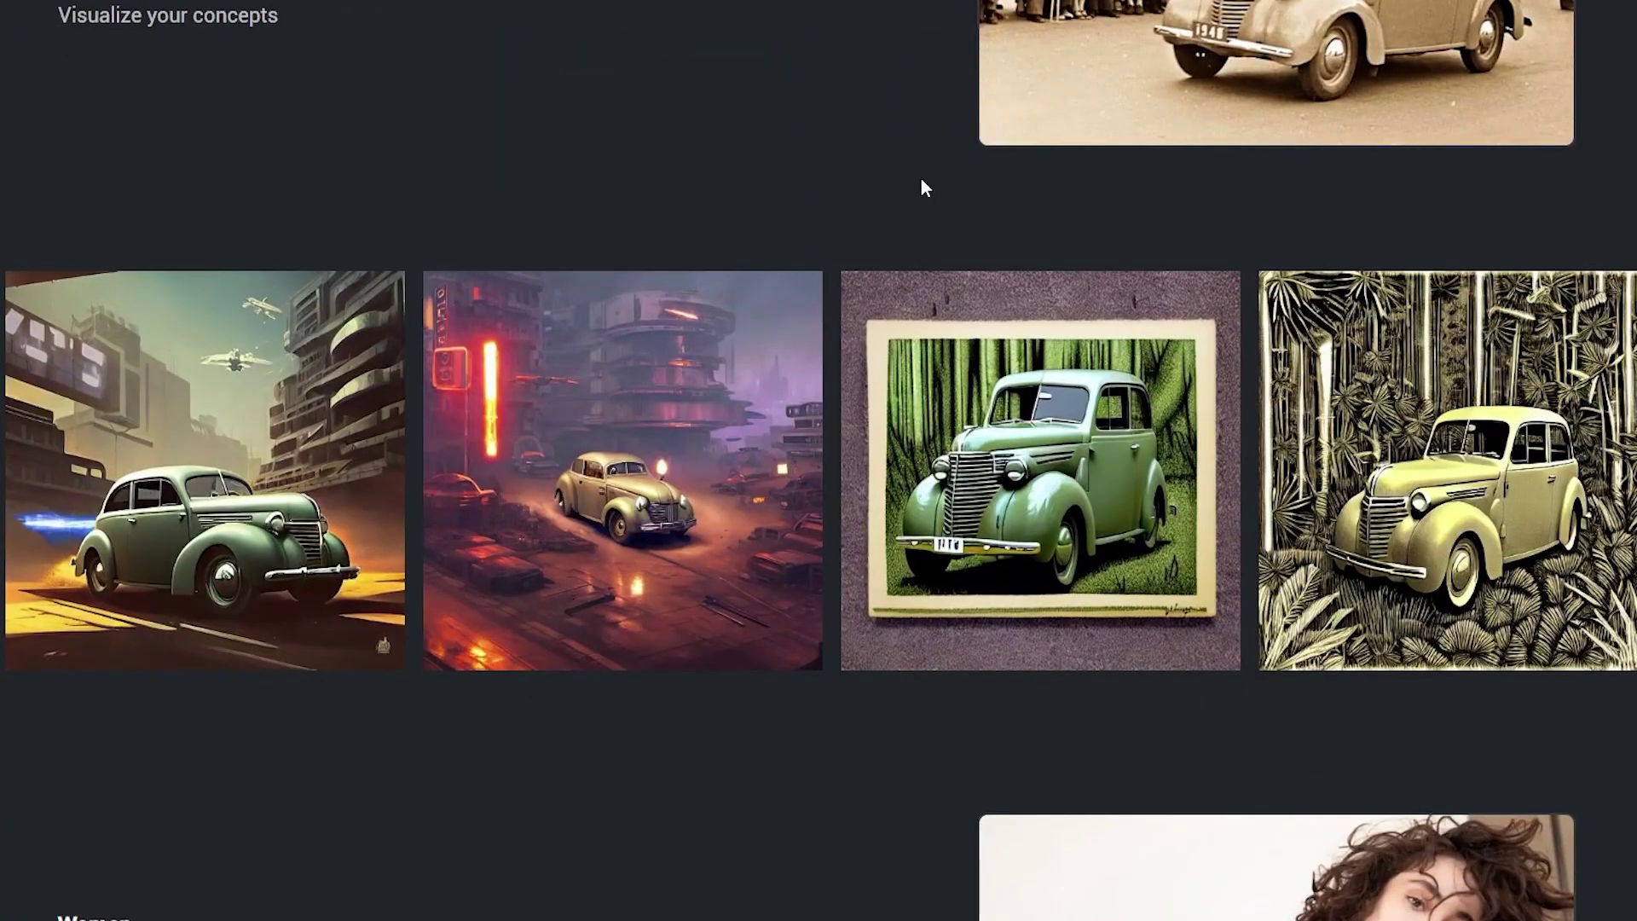
pyautogui.scroll(-4, 920, 177)
pyautogui.scroll(-3, 920, 178)
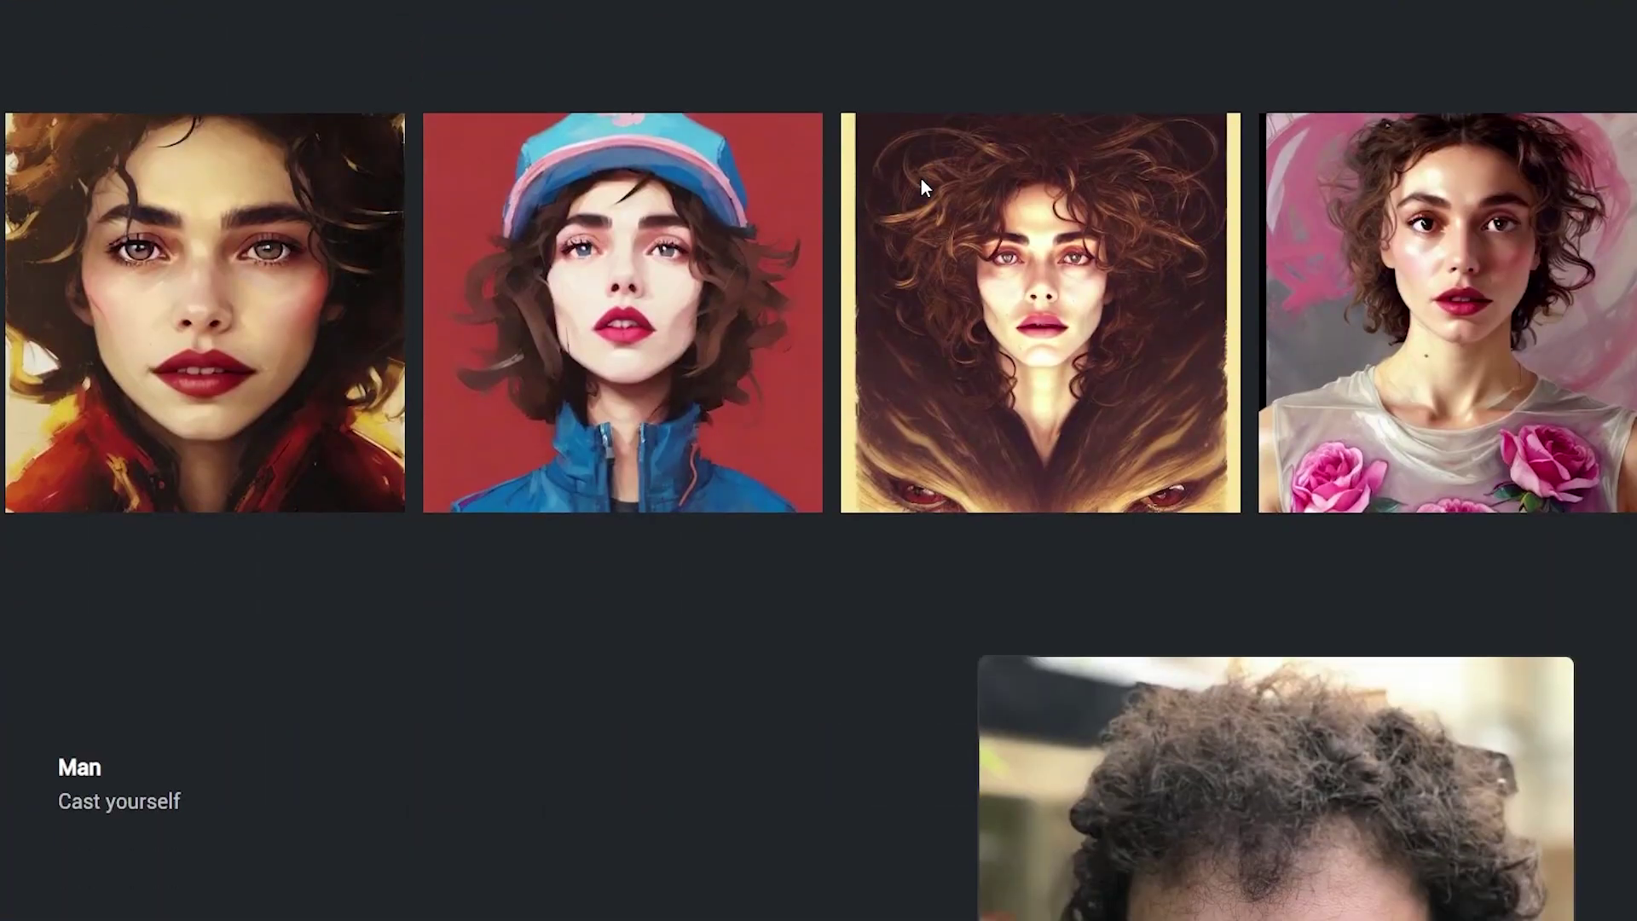
pyautogui.scroll(-4, 921, 178)
pyautogui.scroll(-4, 921, 186)
pyautogui.scroll(4, 922, 178)
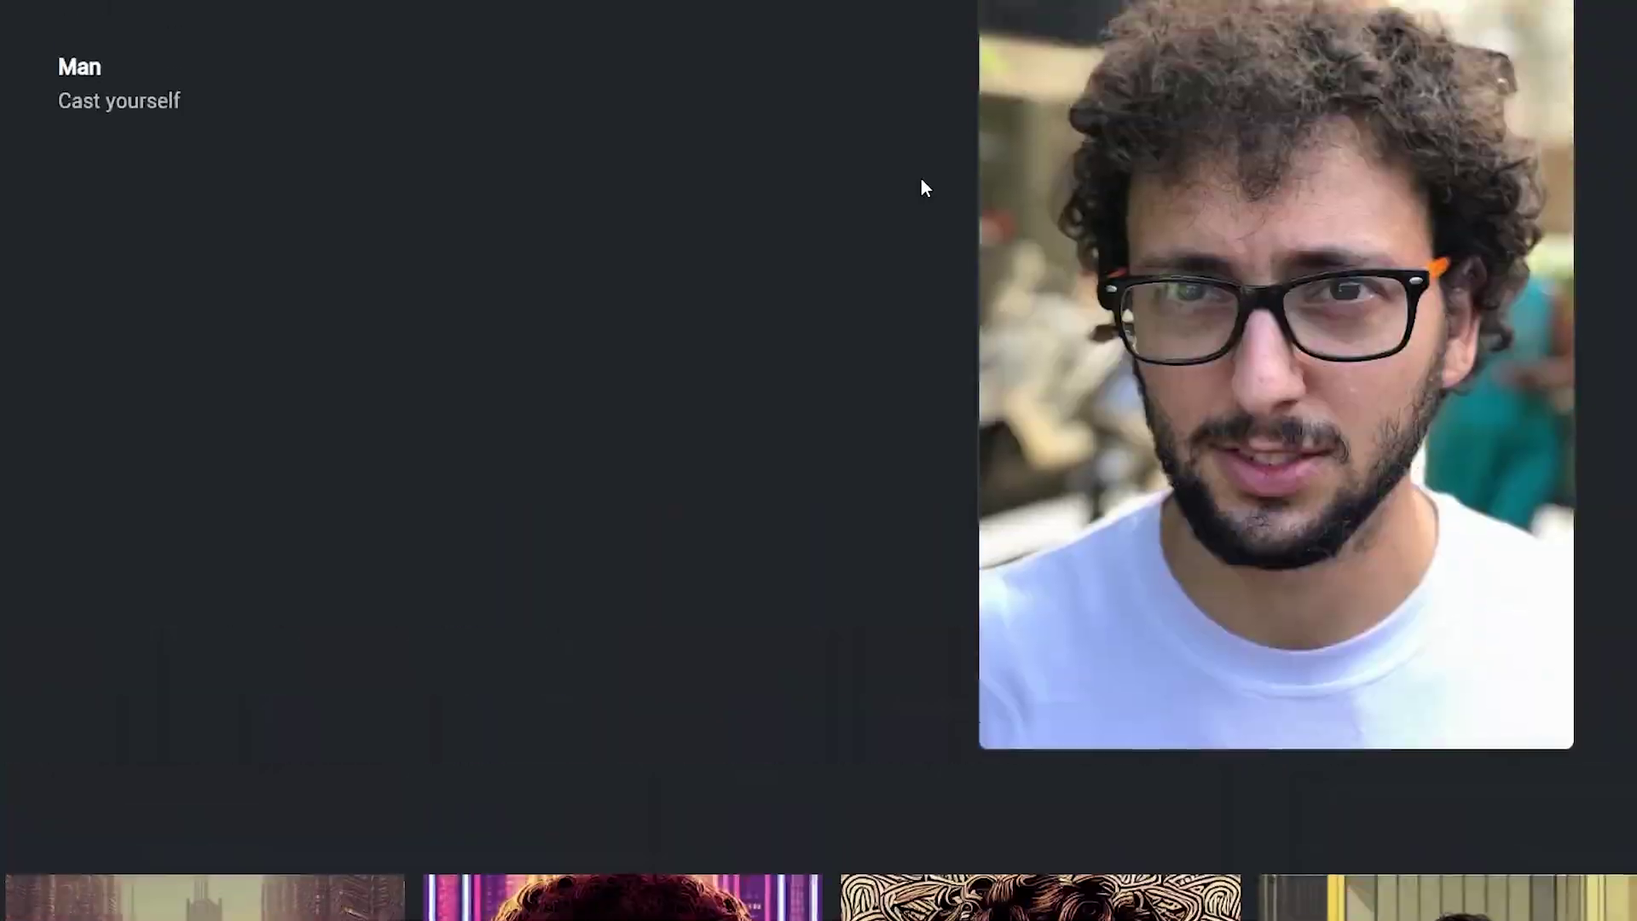
pyautogui.scroll(-3, 996, 330)
pyautogui.scroll(3, 997, 331)
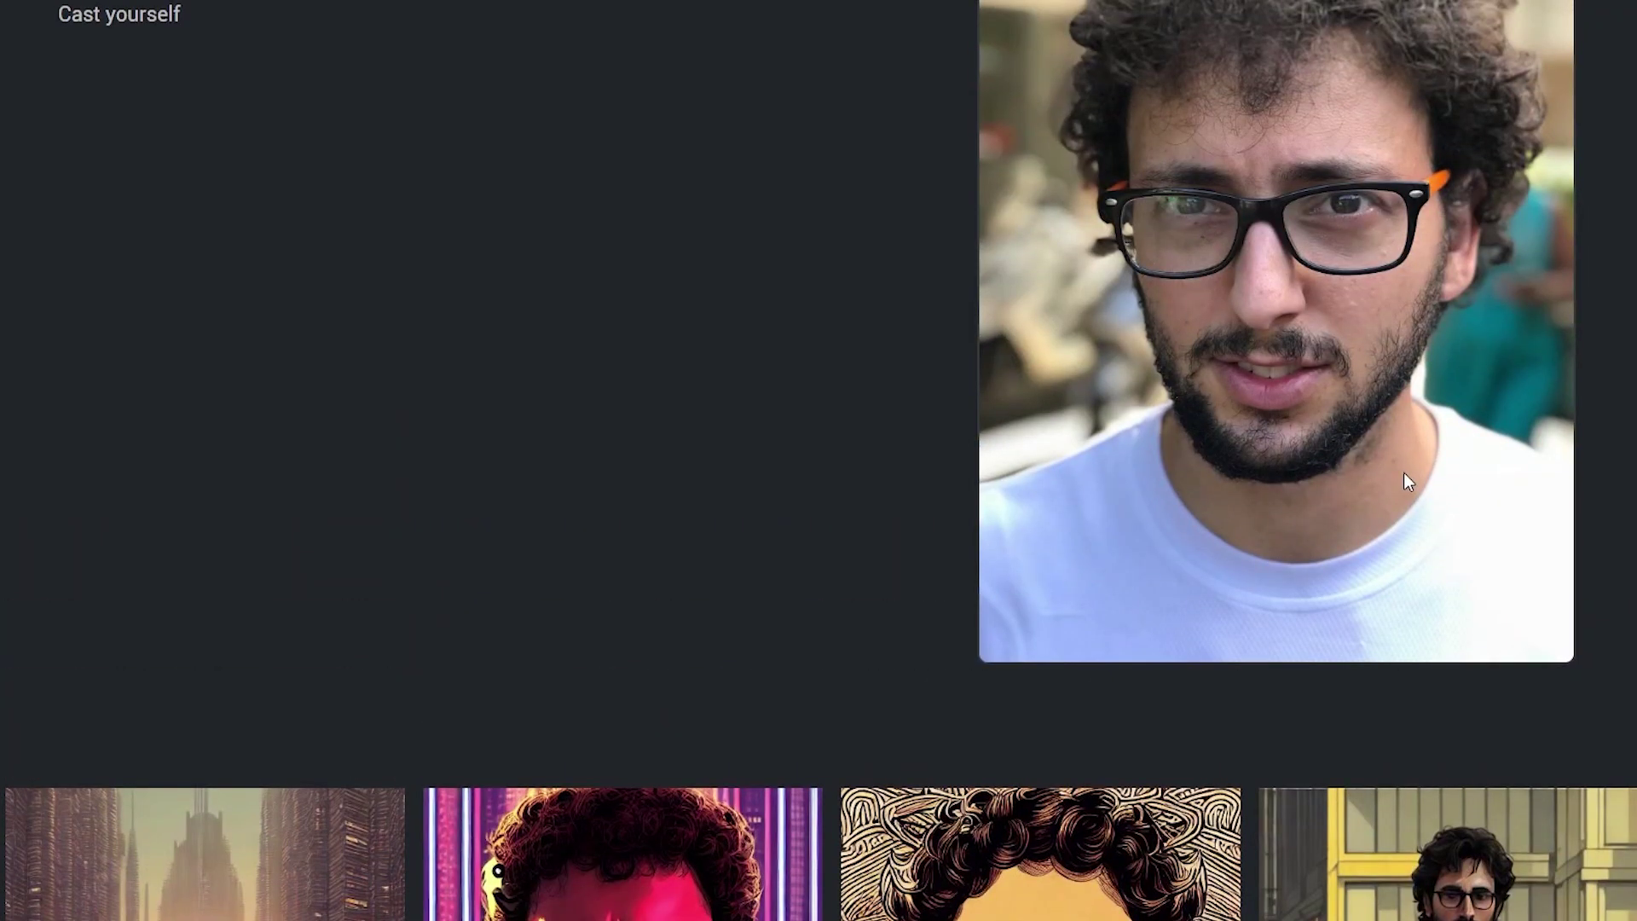
pyautogui.scroll(-3, 1403, 480)
pyautogui.scroll(1, 760, 104)
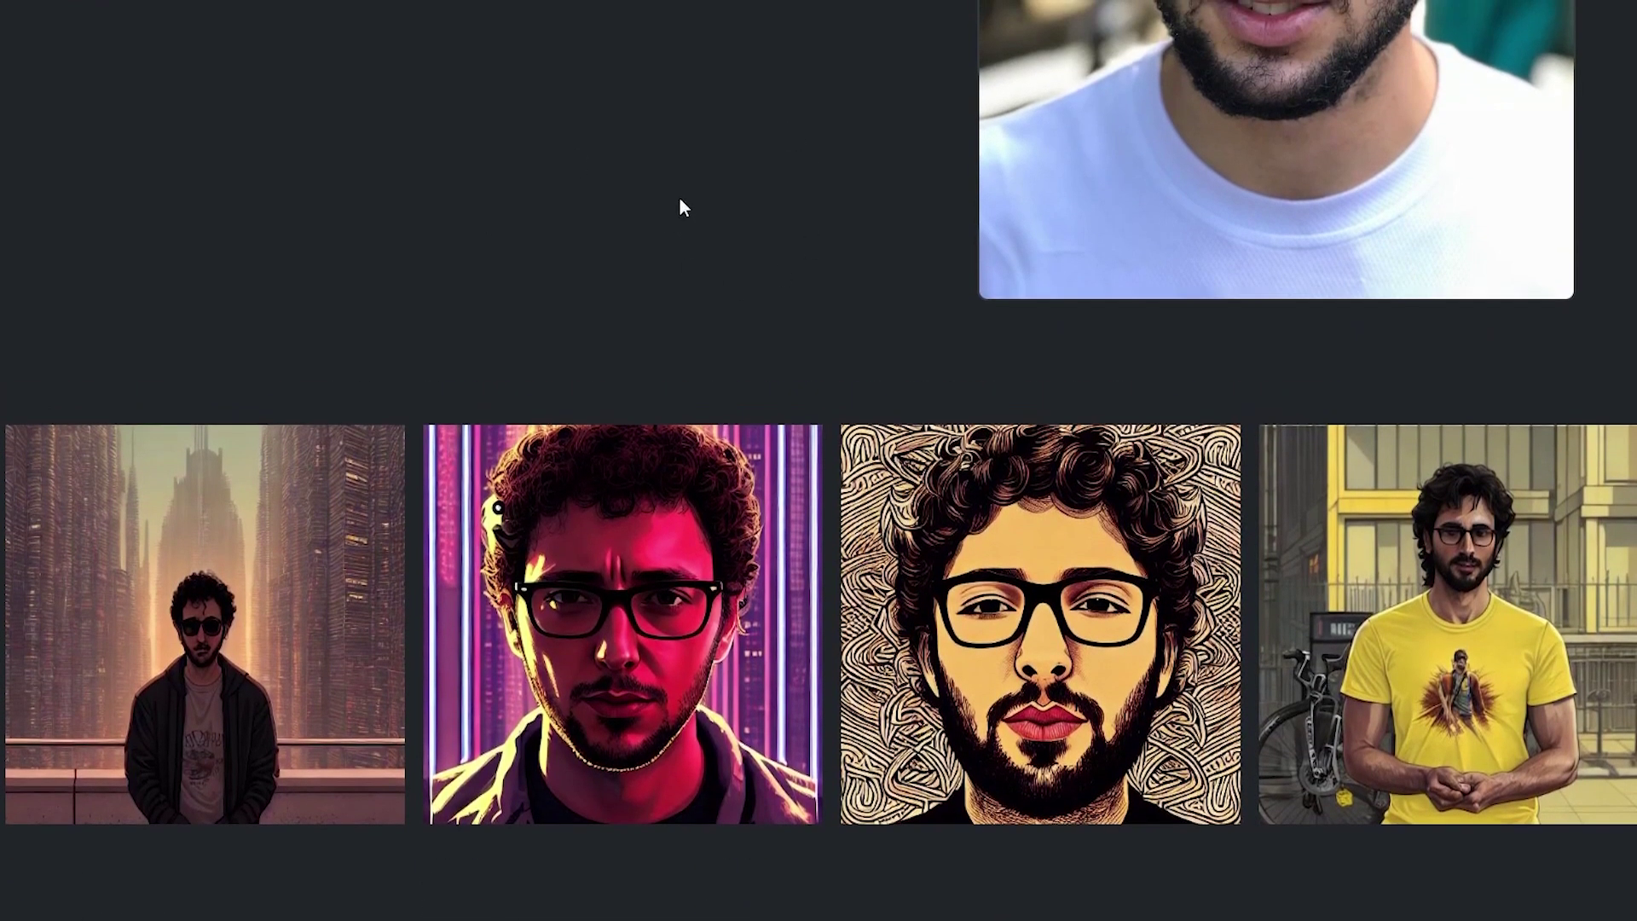
pyautogui.scroll(-1, 661, 501)
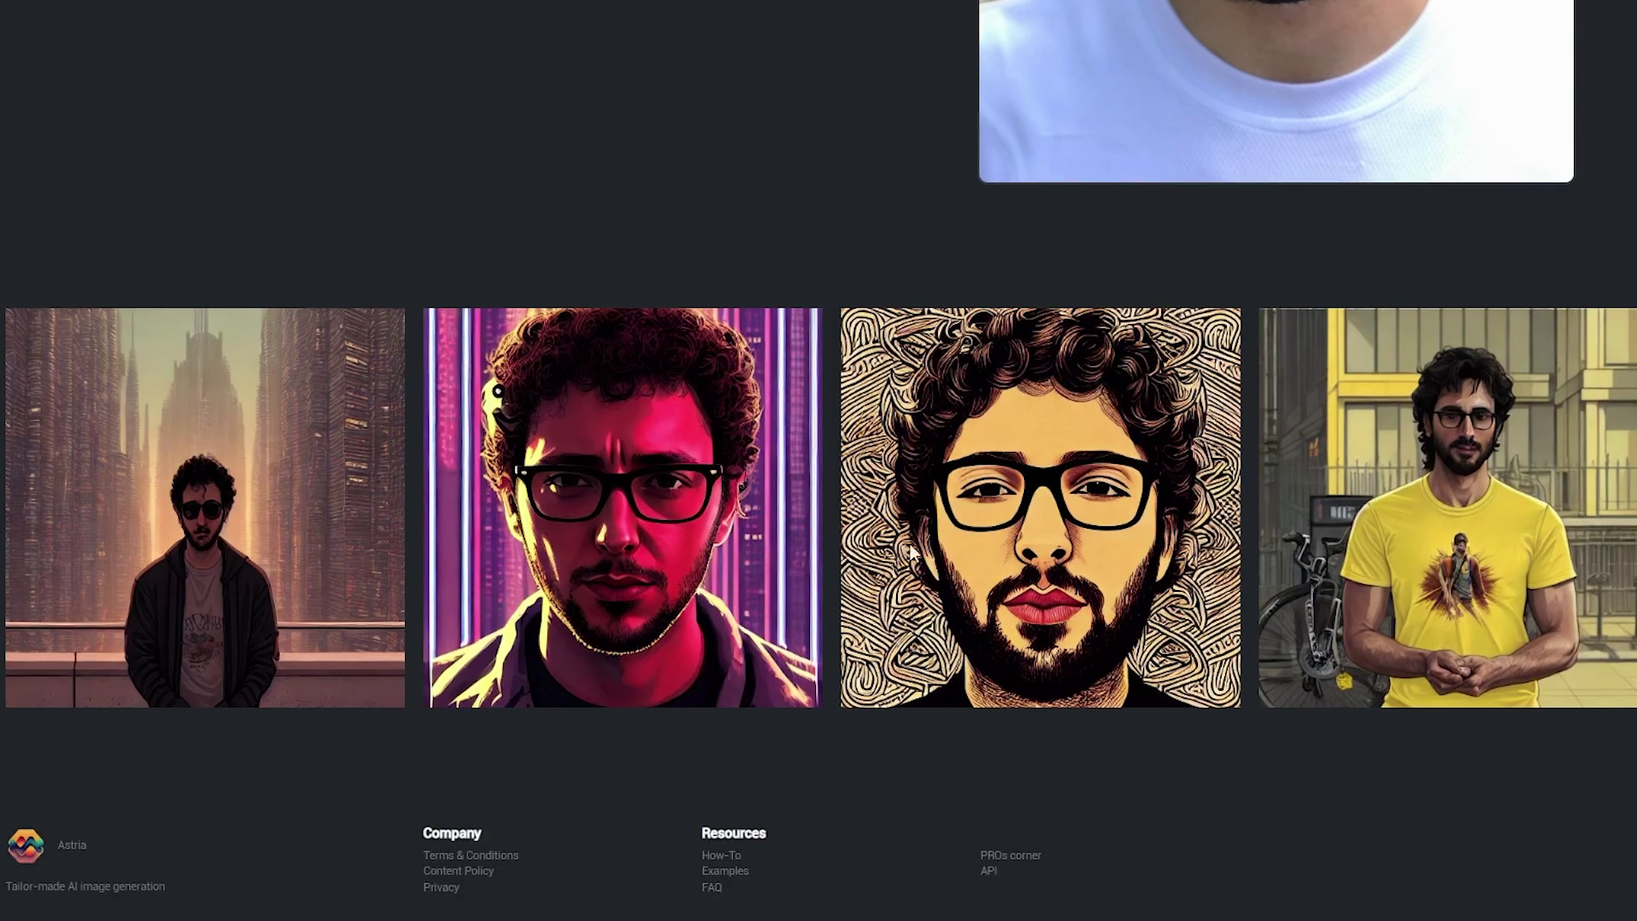
pyautogui.scroll(5, 778, 314)
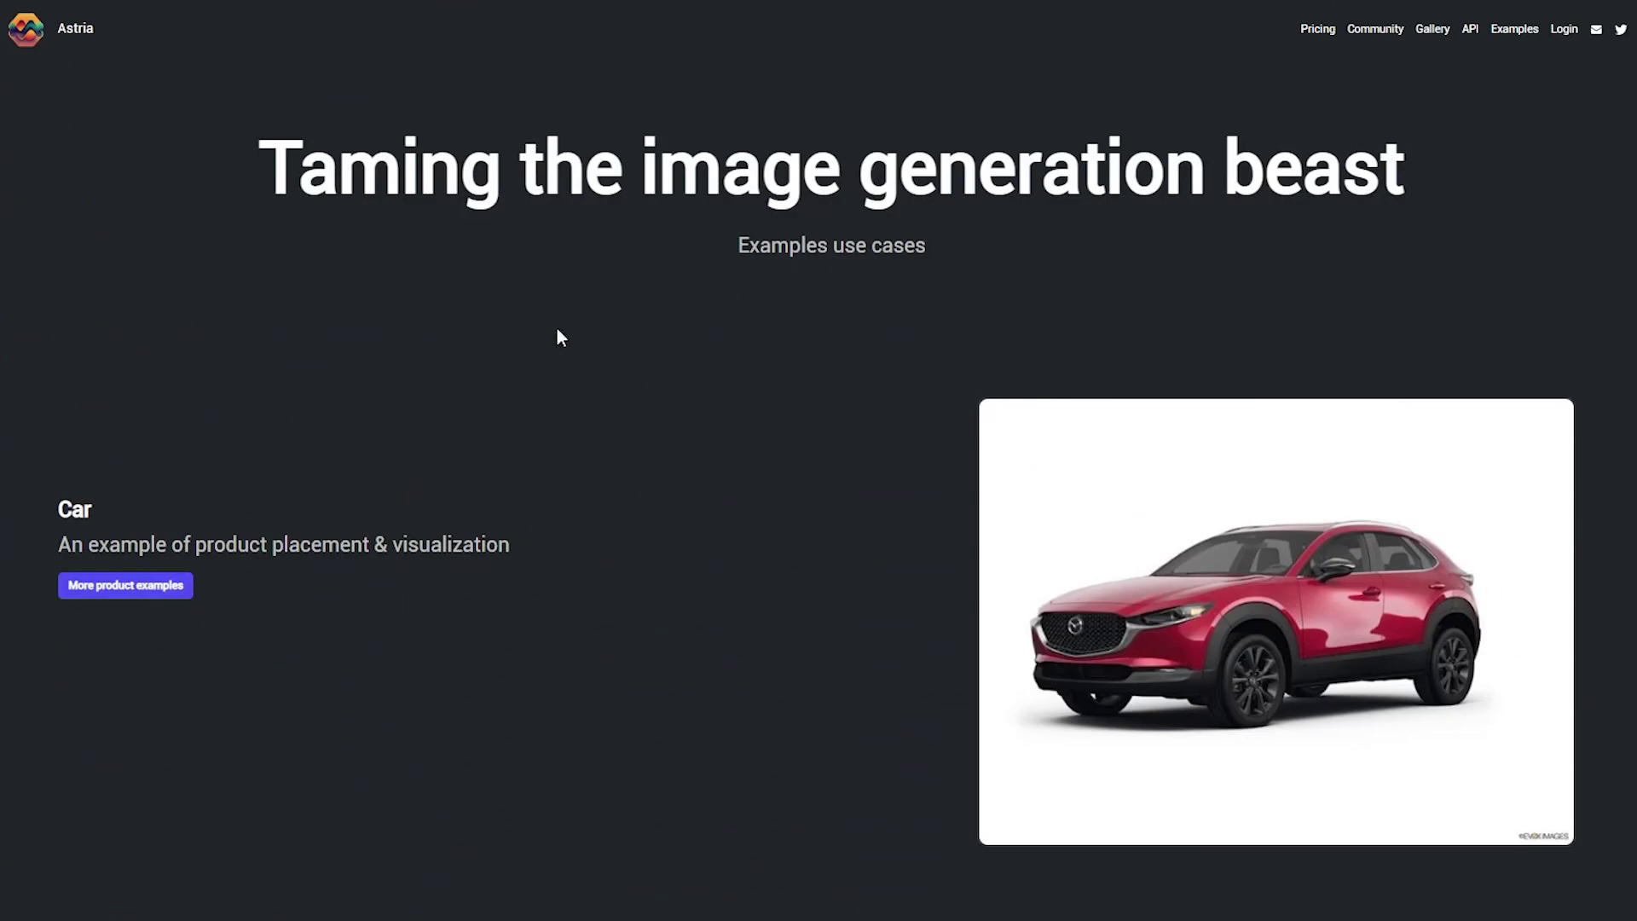
# - Search for 'jasper' and open the jasper.ai homepage
pyautogui.click(391, 21)
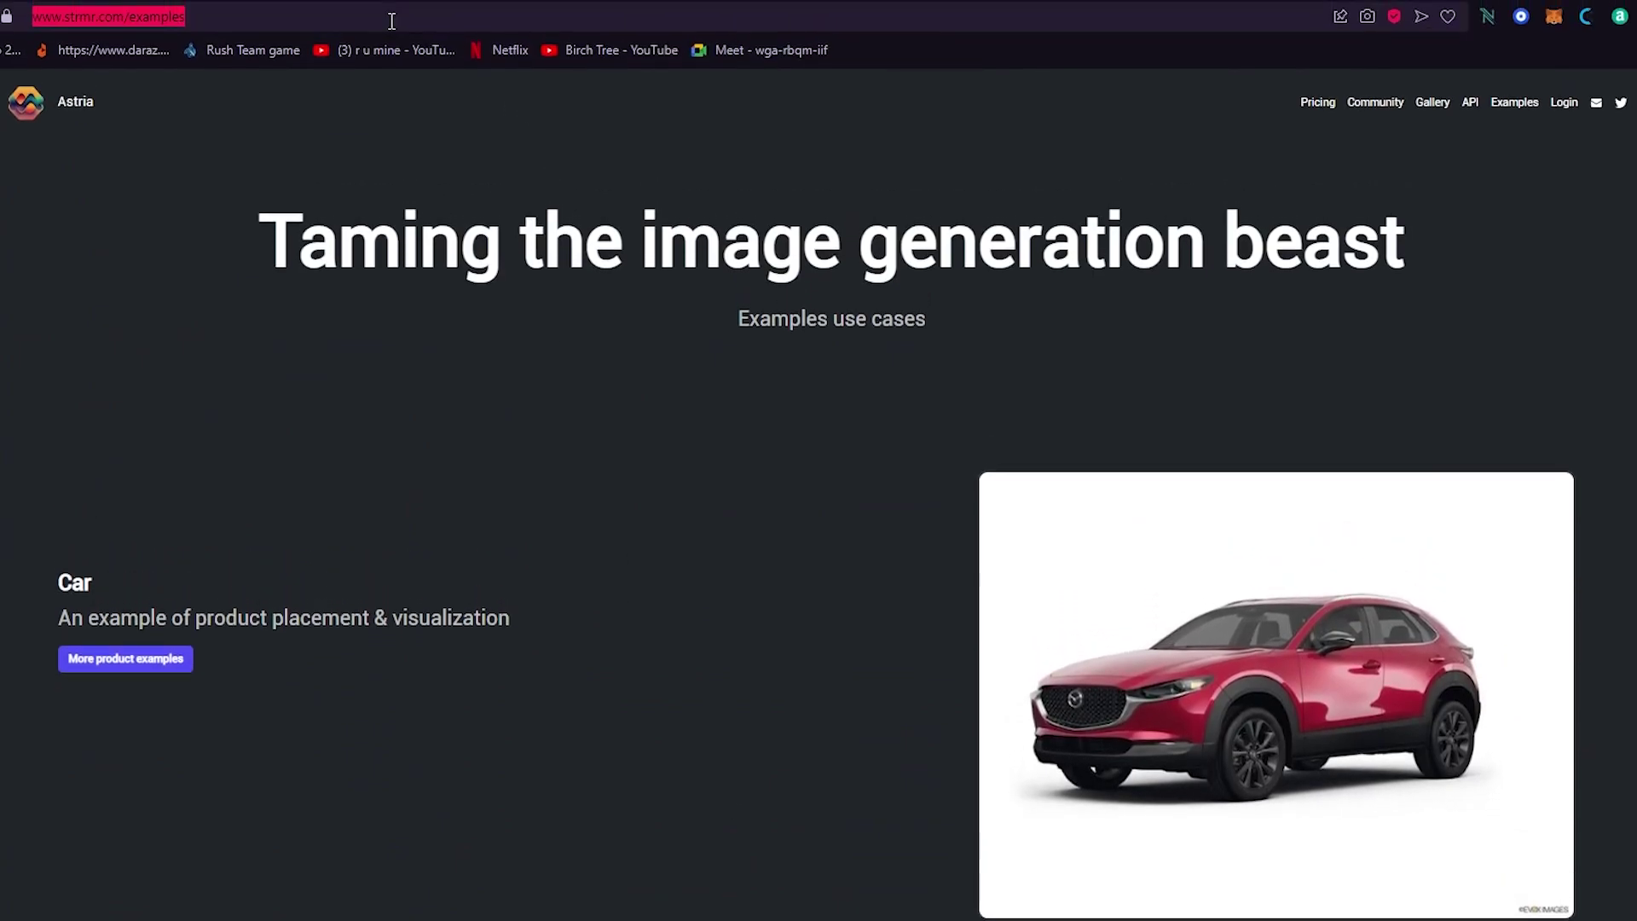
pyautogui.write('ja')
pyautogui.press('BackSpace')
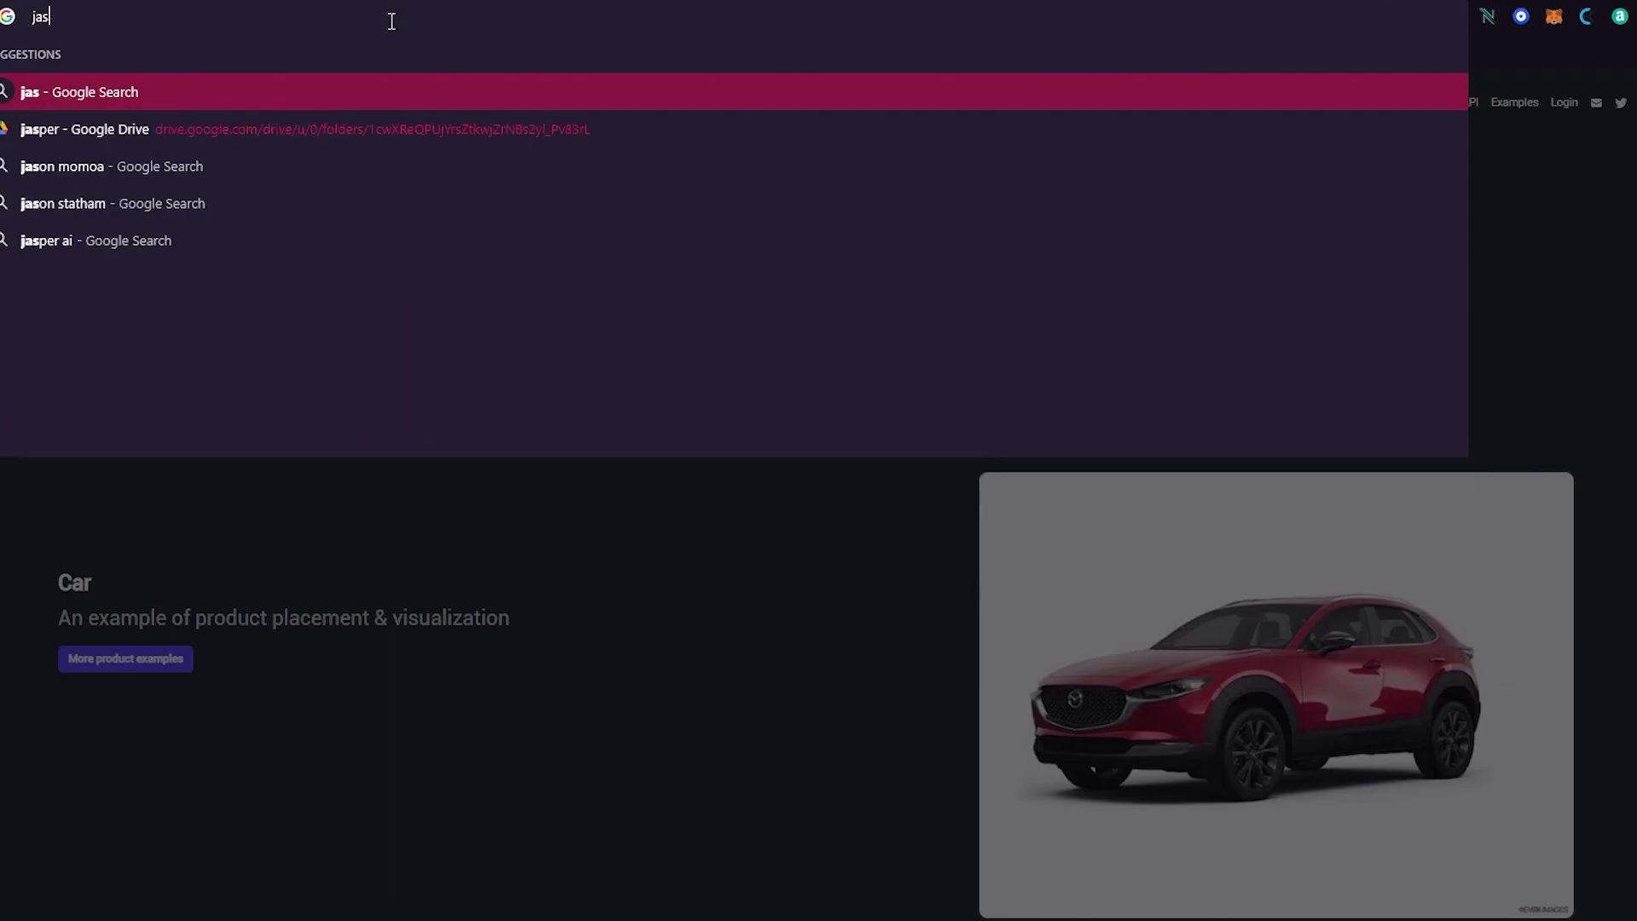
pyautogui.press('Return')
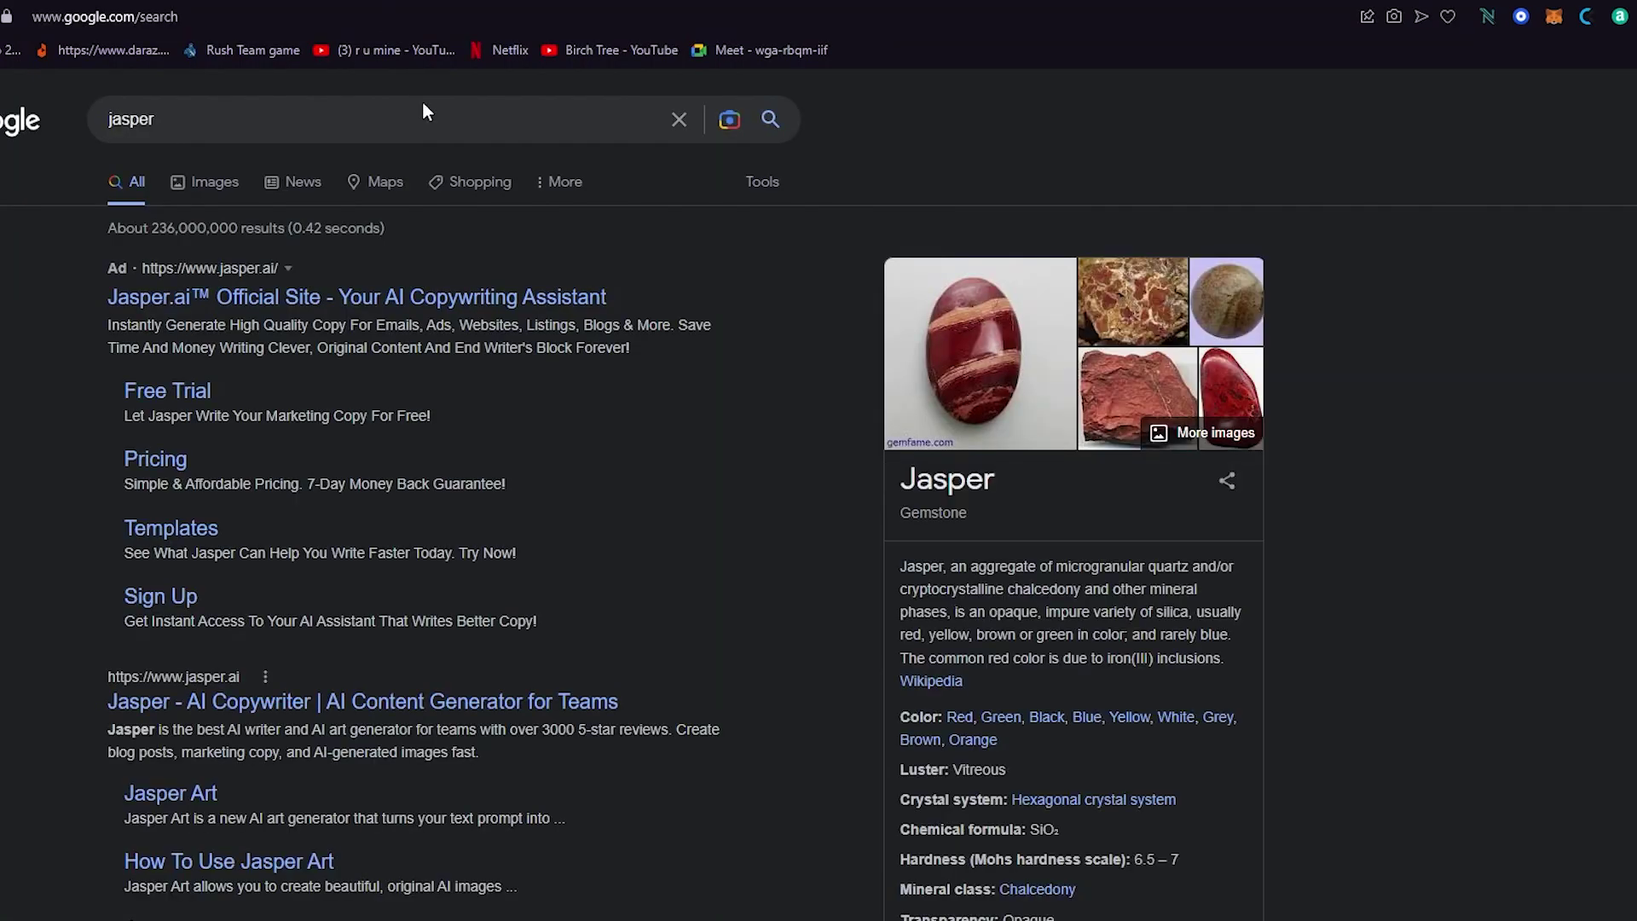
pyautogui.scroll(-1, 522, 539)
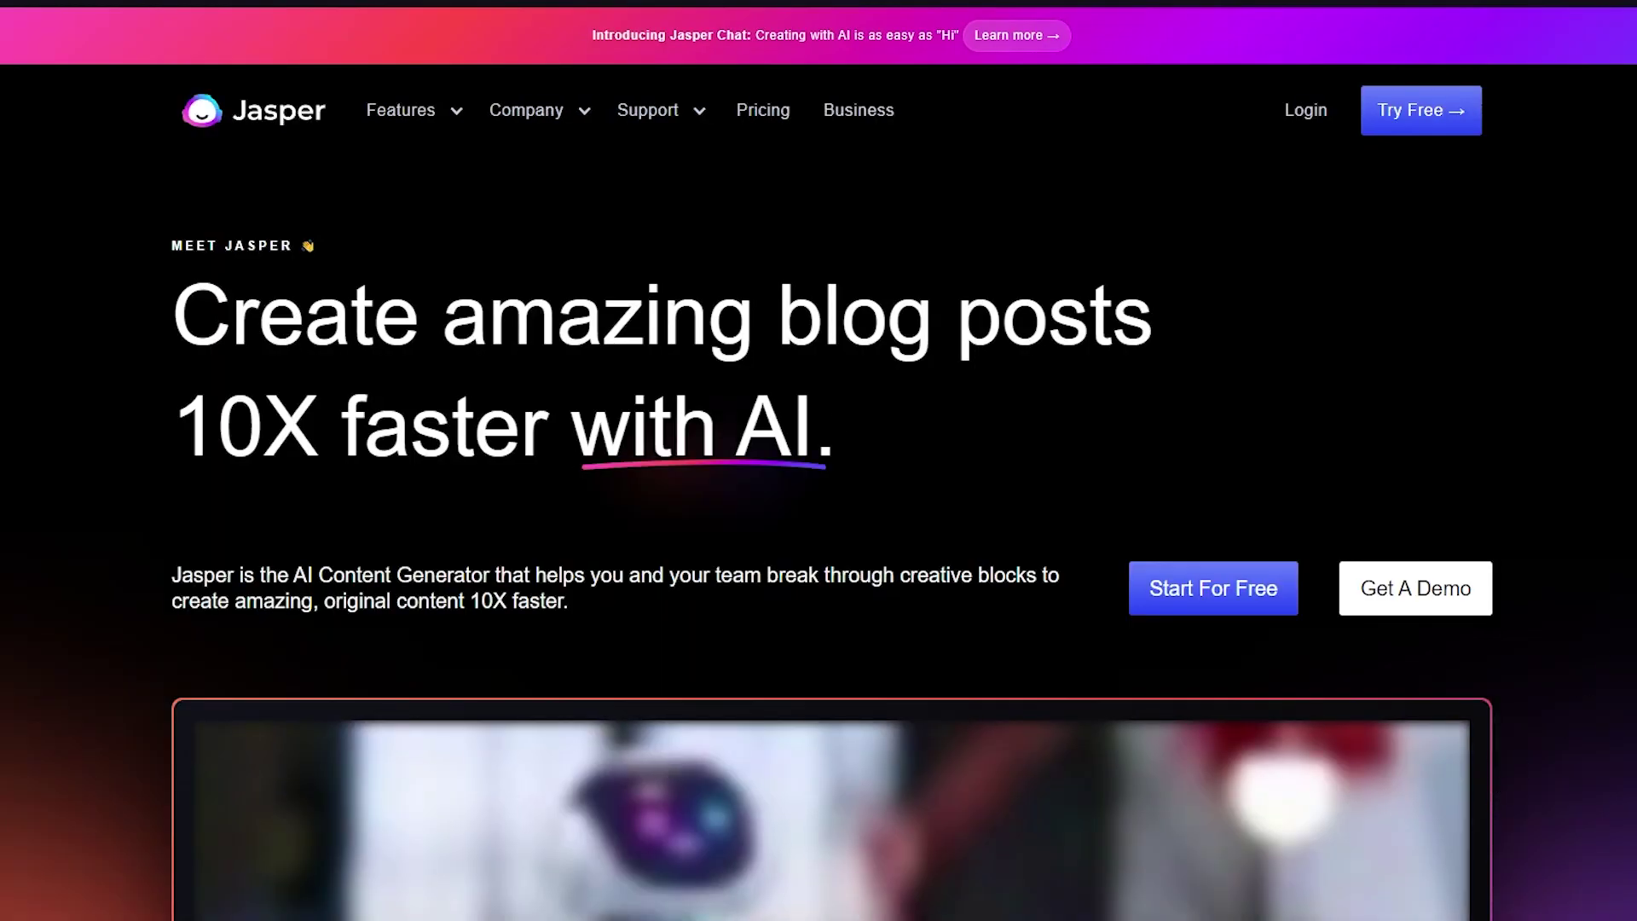
pyautogui.scroll(-2, 819, 511)
pyautogui.scroll(-3, 819, 511)
pyautogui.scroll(5, 819, 512)
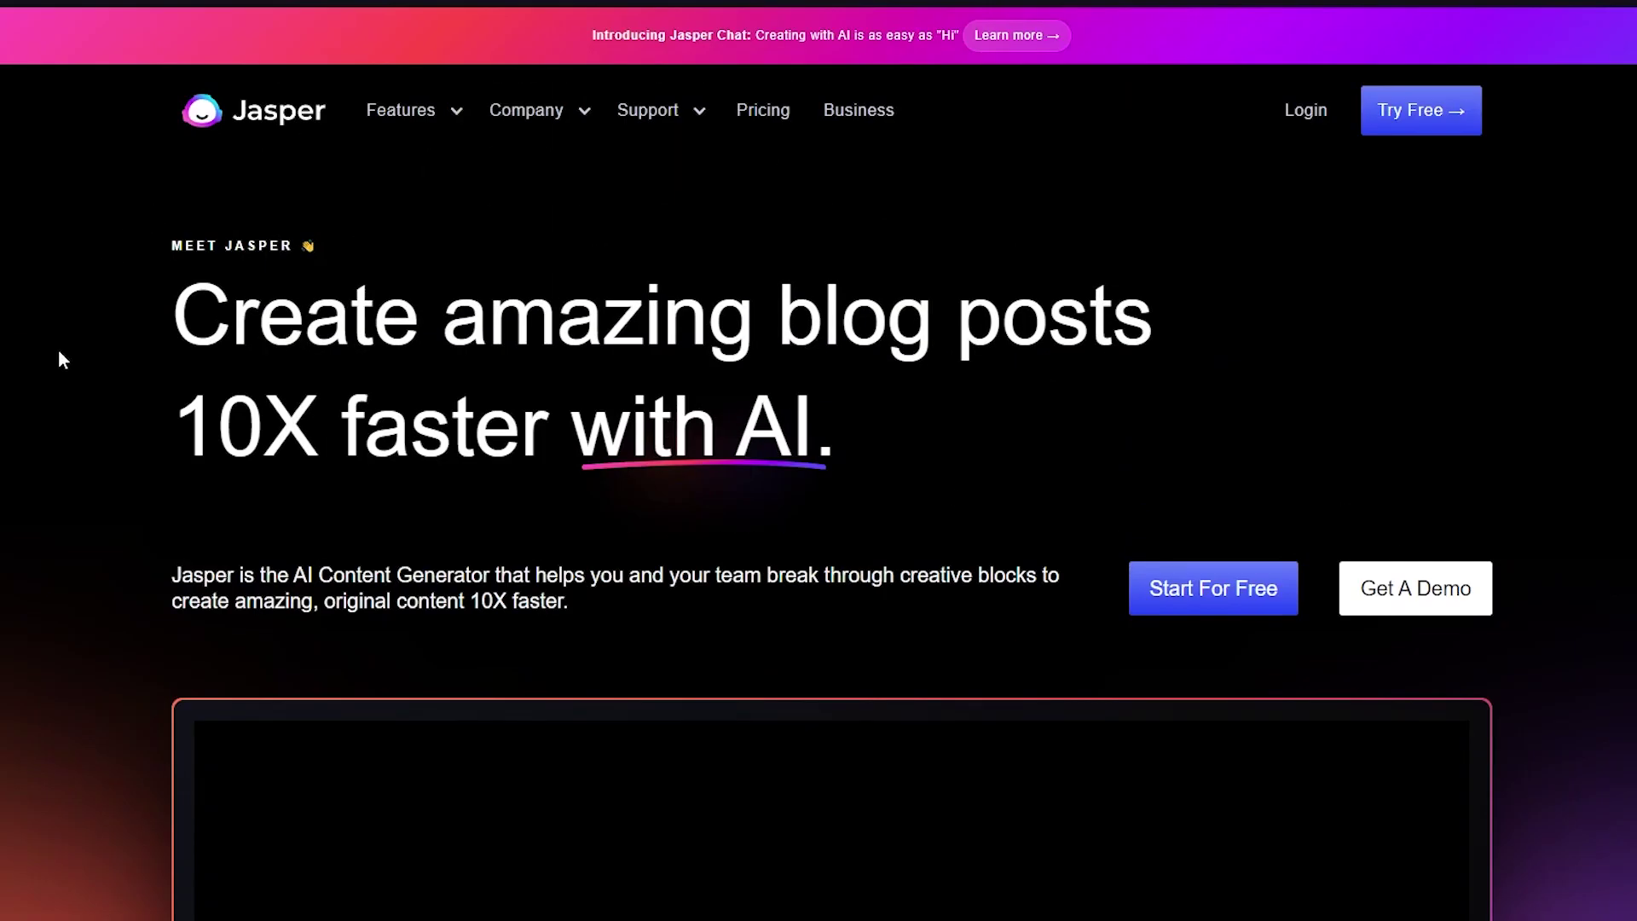
pyautogui.scroll(-1, 58, 352)
pyautogui.scroll(-2, 58, 350)
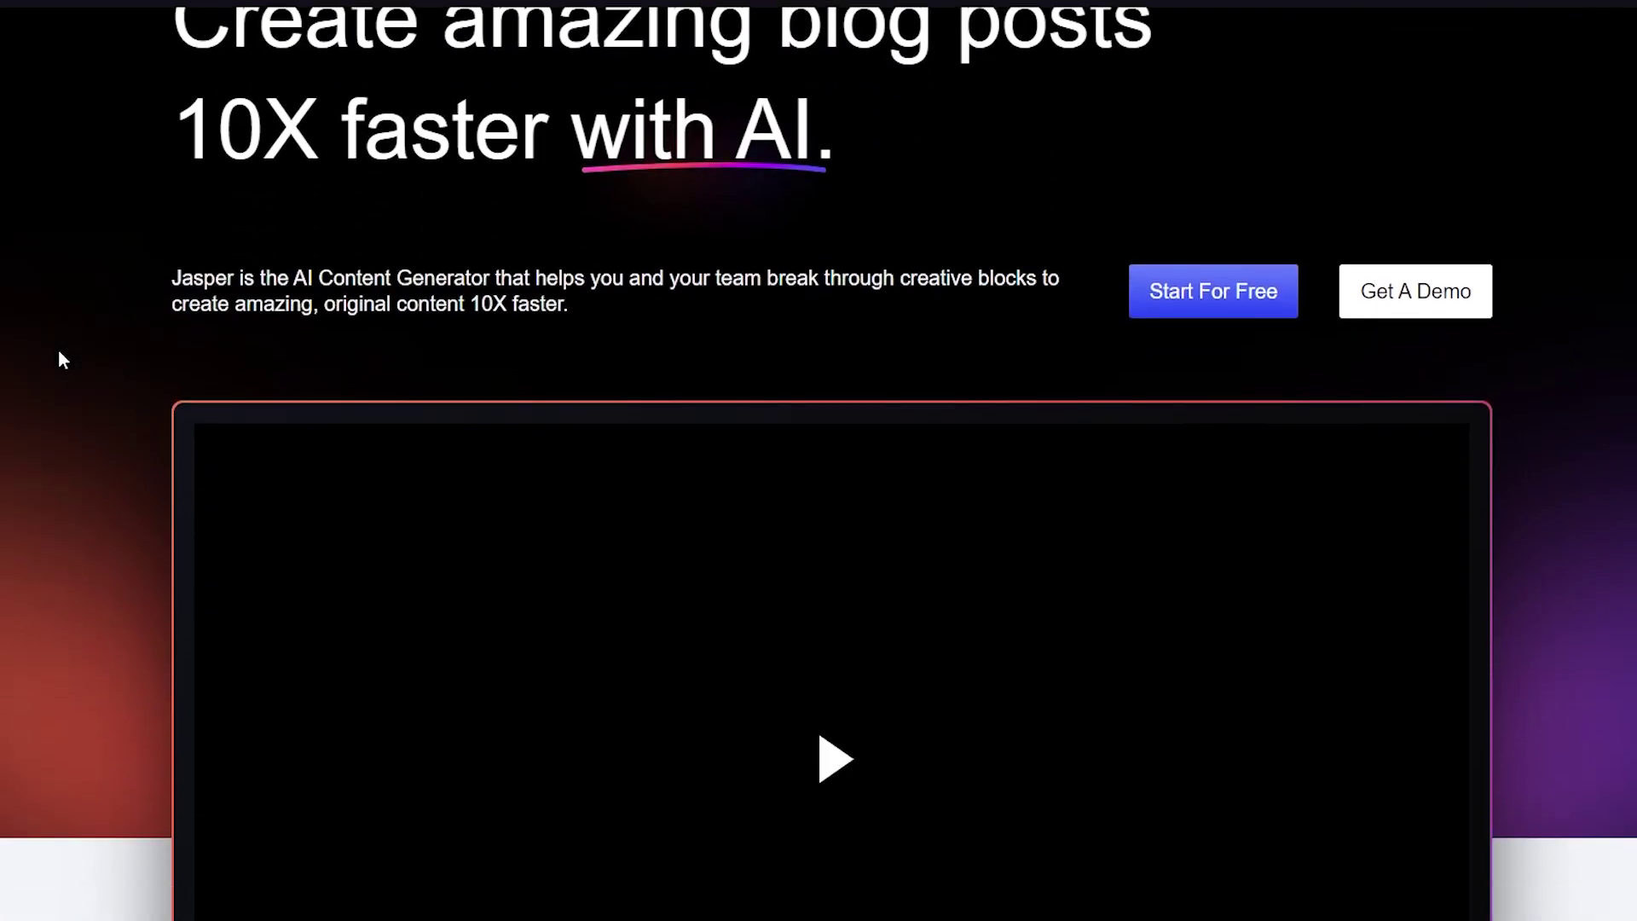
pyautogui.scroll(-5, 57, 351)
pyautogui.scroll(-5, 57, 351)
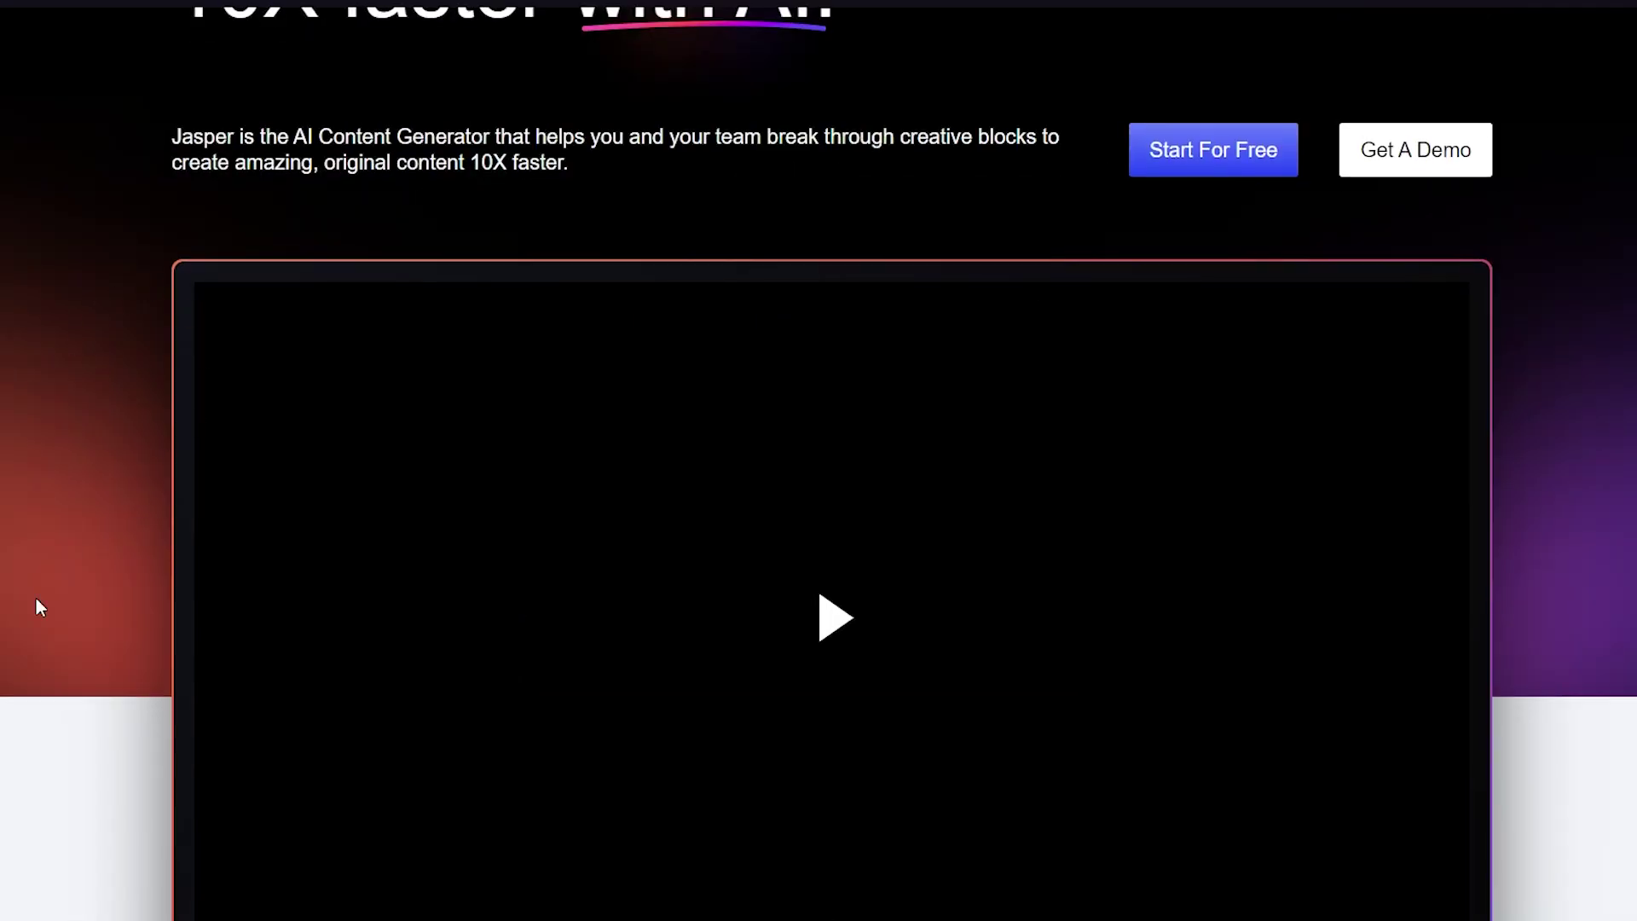
pyautogui.scroll(-5, 26, 607)
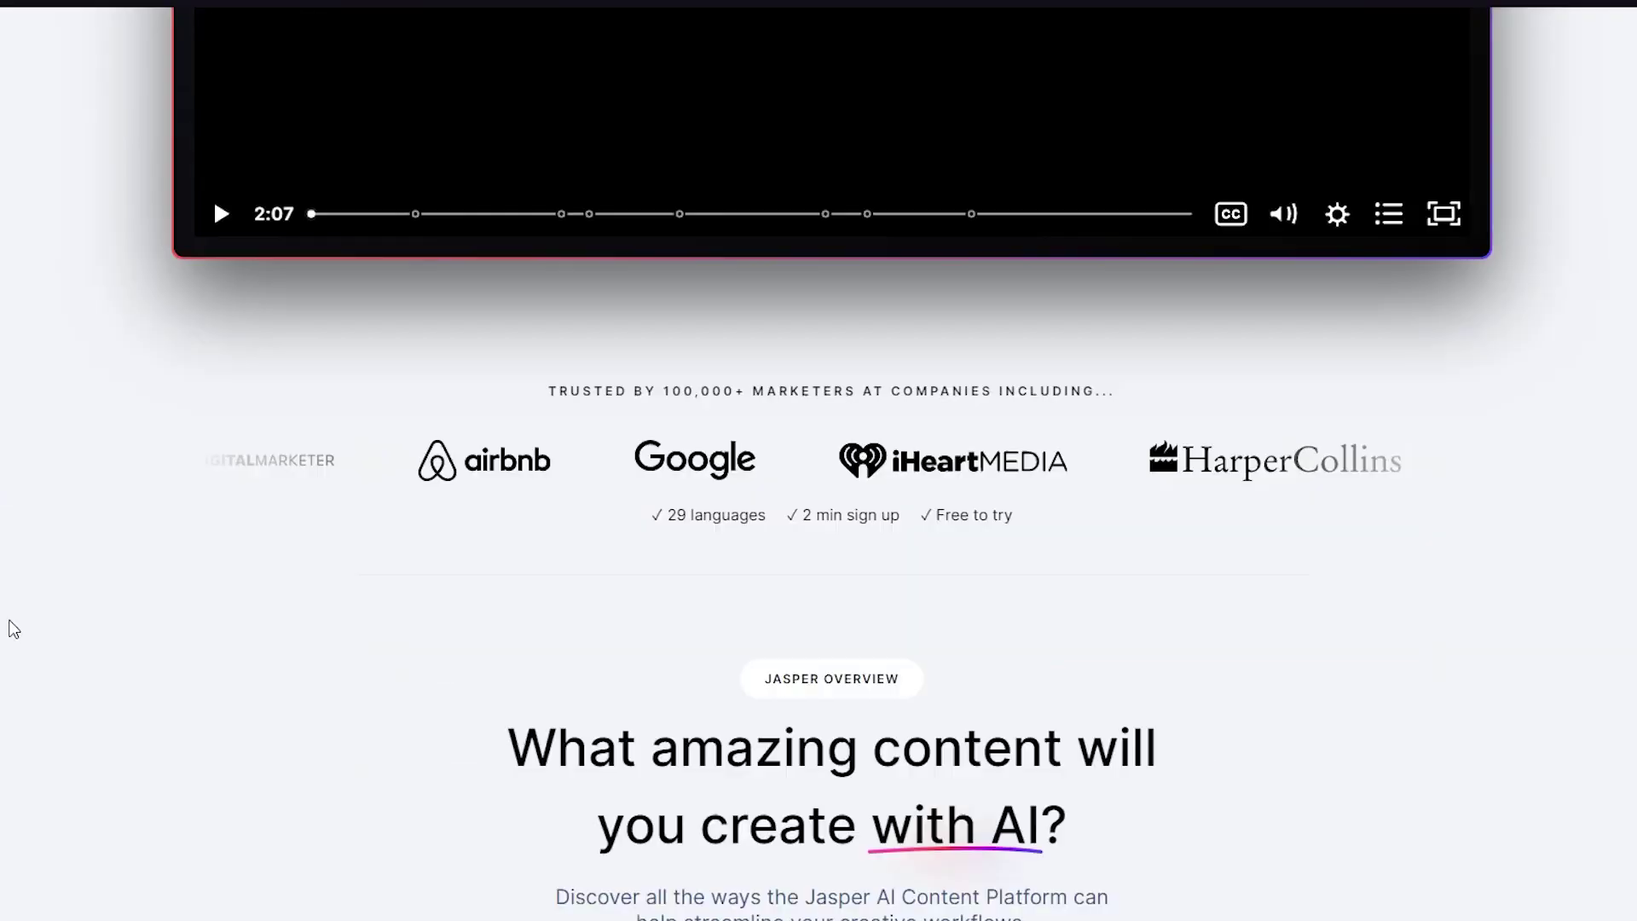
pyautogui.scroll(-1, 13, 628)
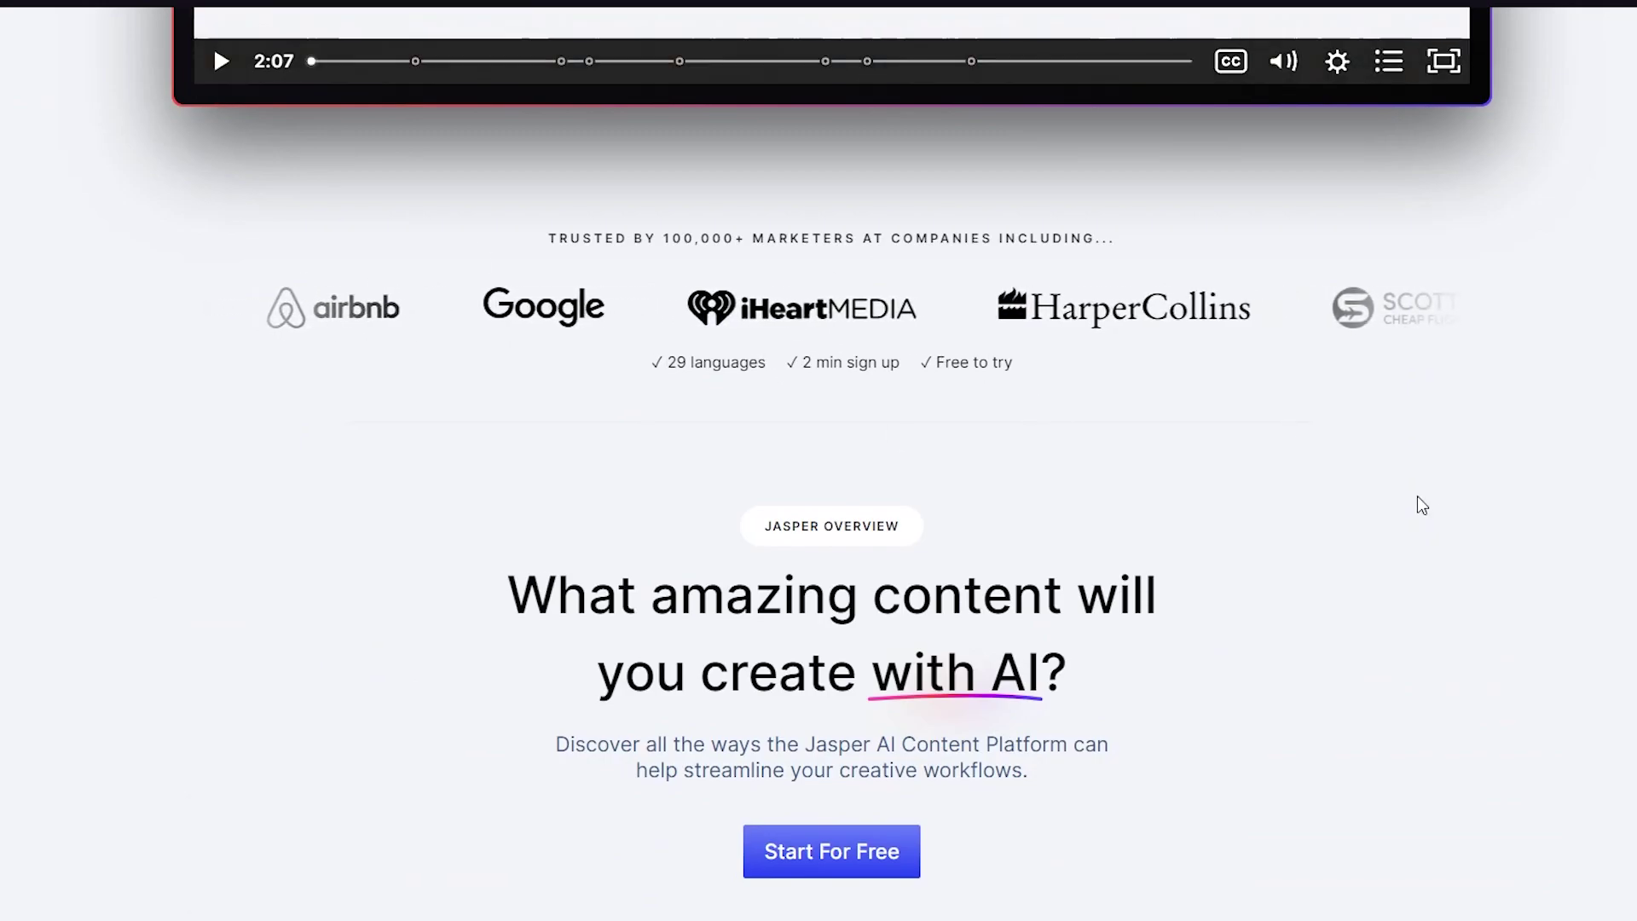
pyautogui.scroll(-3, 1446, 524)
pyautogui.scroll(-3, 1447, 525)
pyautogui.scroll(-3, 1447, 524)
pyautogui.scroll(-3, 1447, 524)
pyautogui.scroll(-3, 1445, 525)
pyautogui.scroll(-4, 1447, 524)
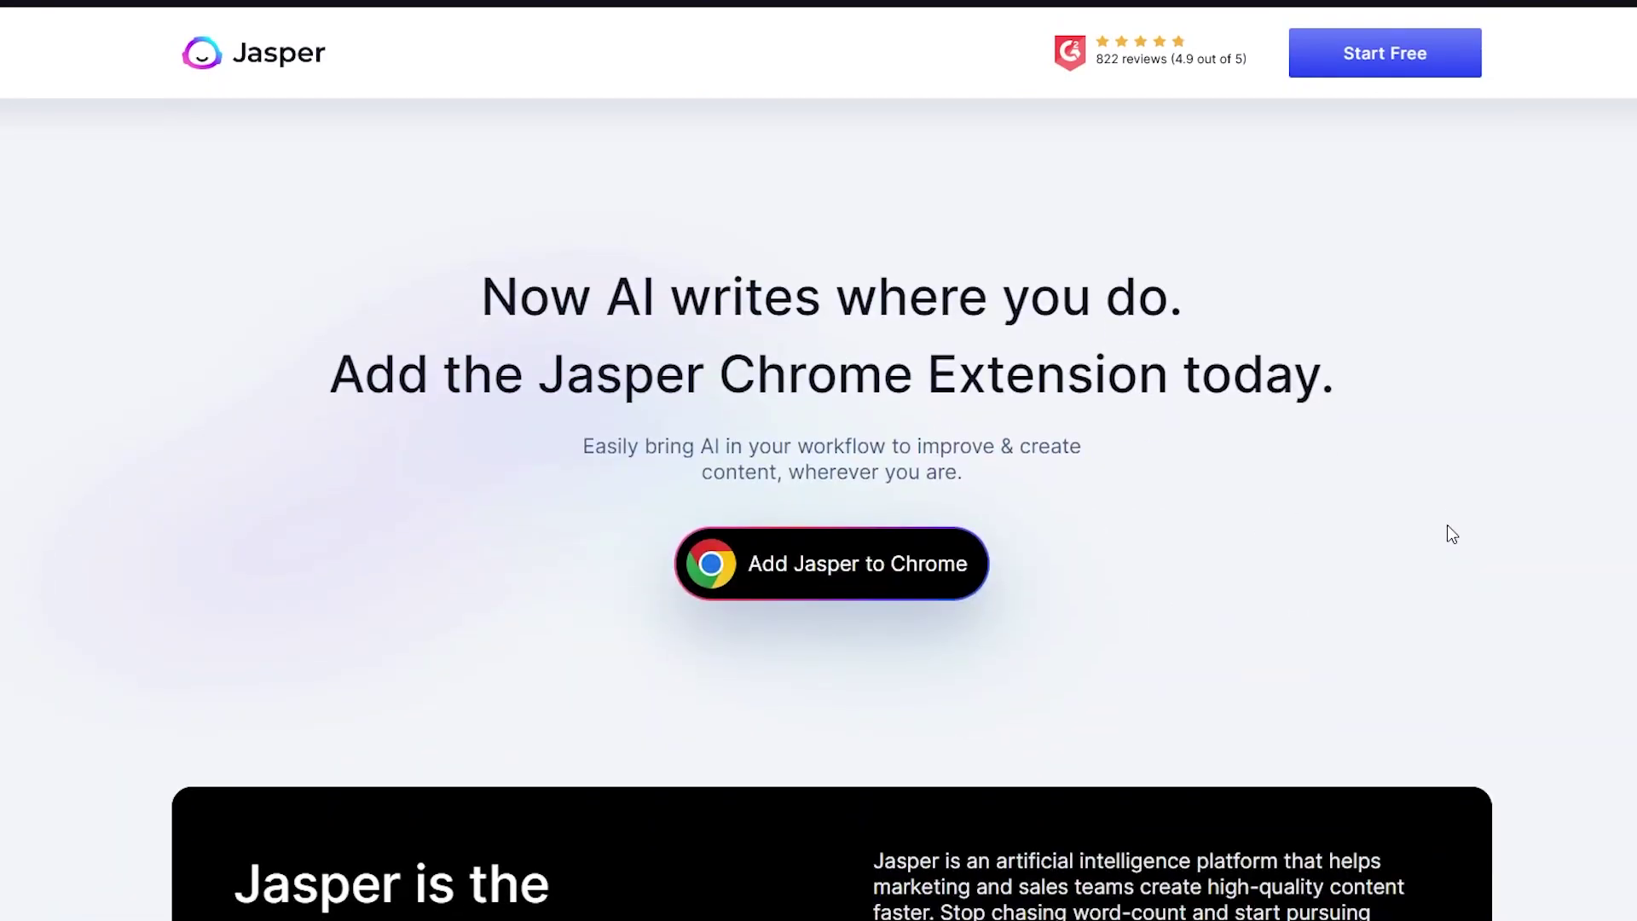
pyautogui.scroll(1, 1446, 534)
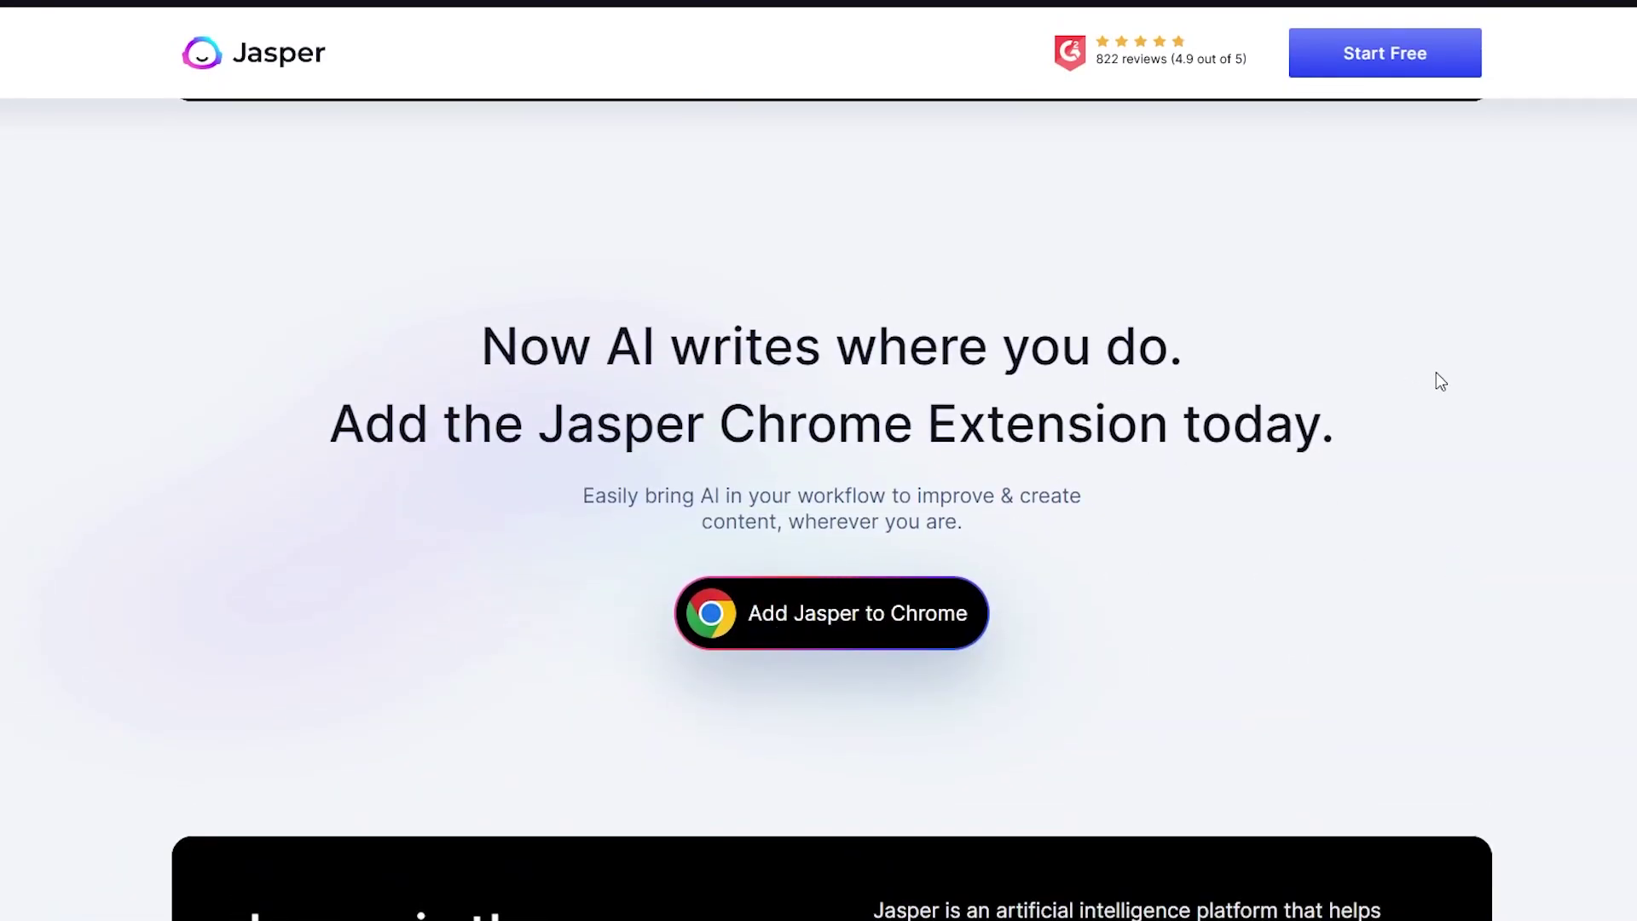
pyautogui.scroll(-5, 1437, 372)
pyautogui.scroll(-4, 1436, 373)
pyautogui.scroll(7, 1437, 373)
pyautogui.scroll(10, 1436, 373)
pyautogui.scroll(10, 1436, 372)
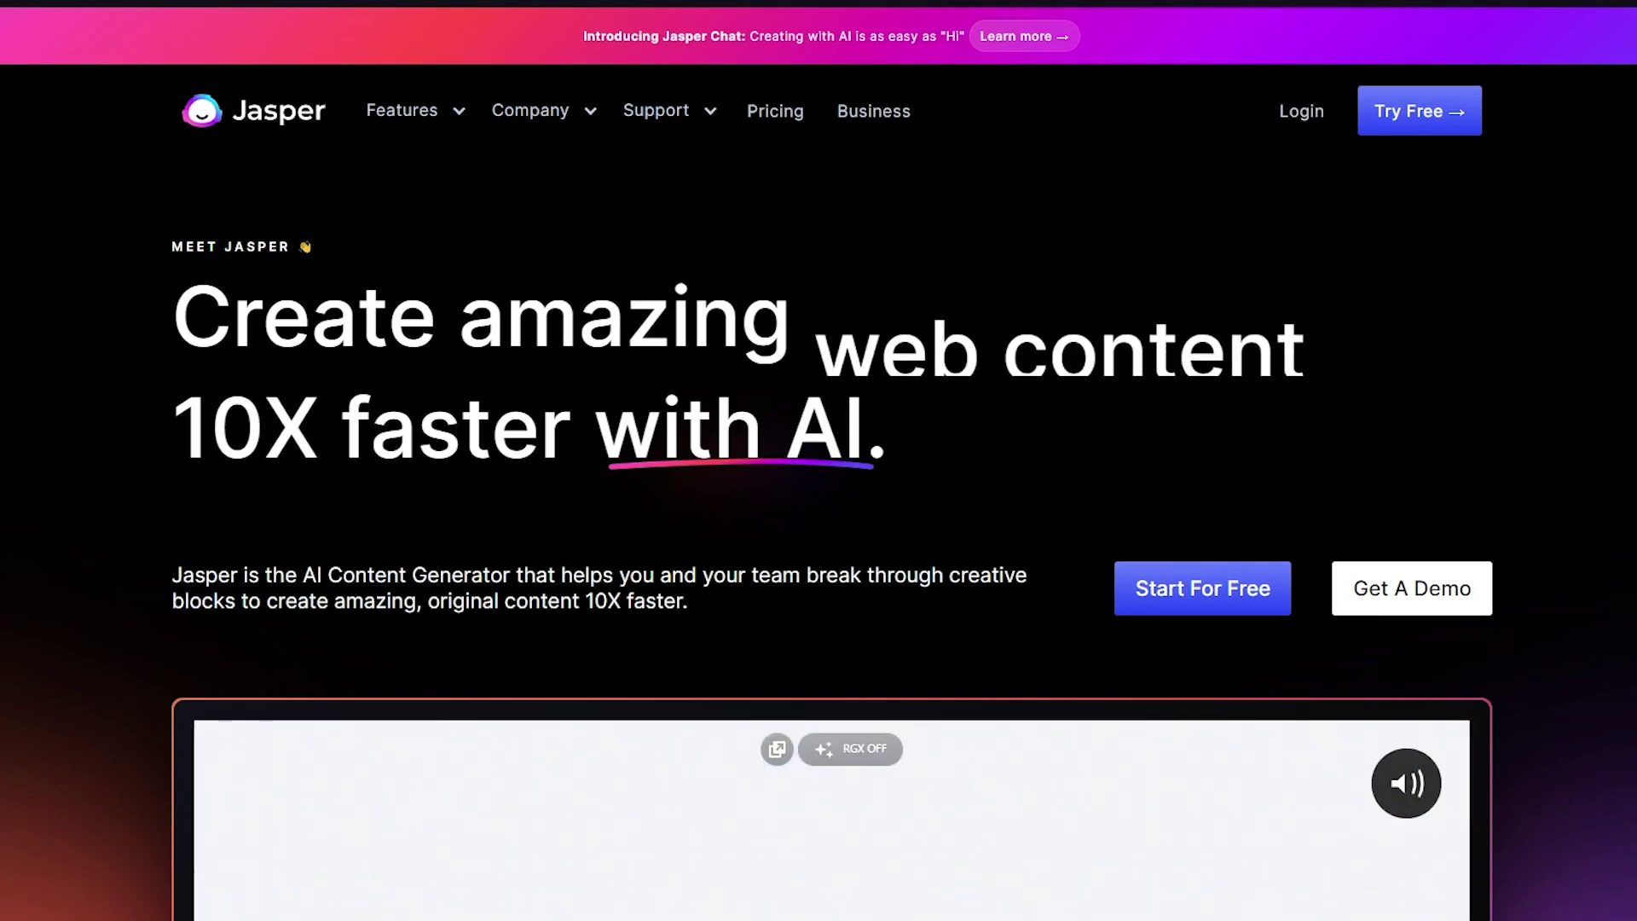
# - Search for 'luma ai' and open the lumalabs.ai homepage
pyautogui.hotkey('ctrl', 'l')
pyautogui.write('luma ')
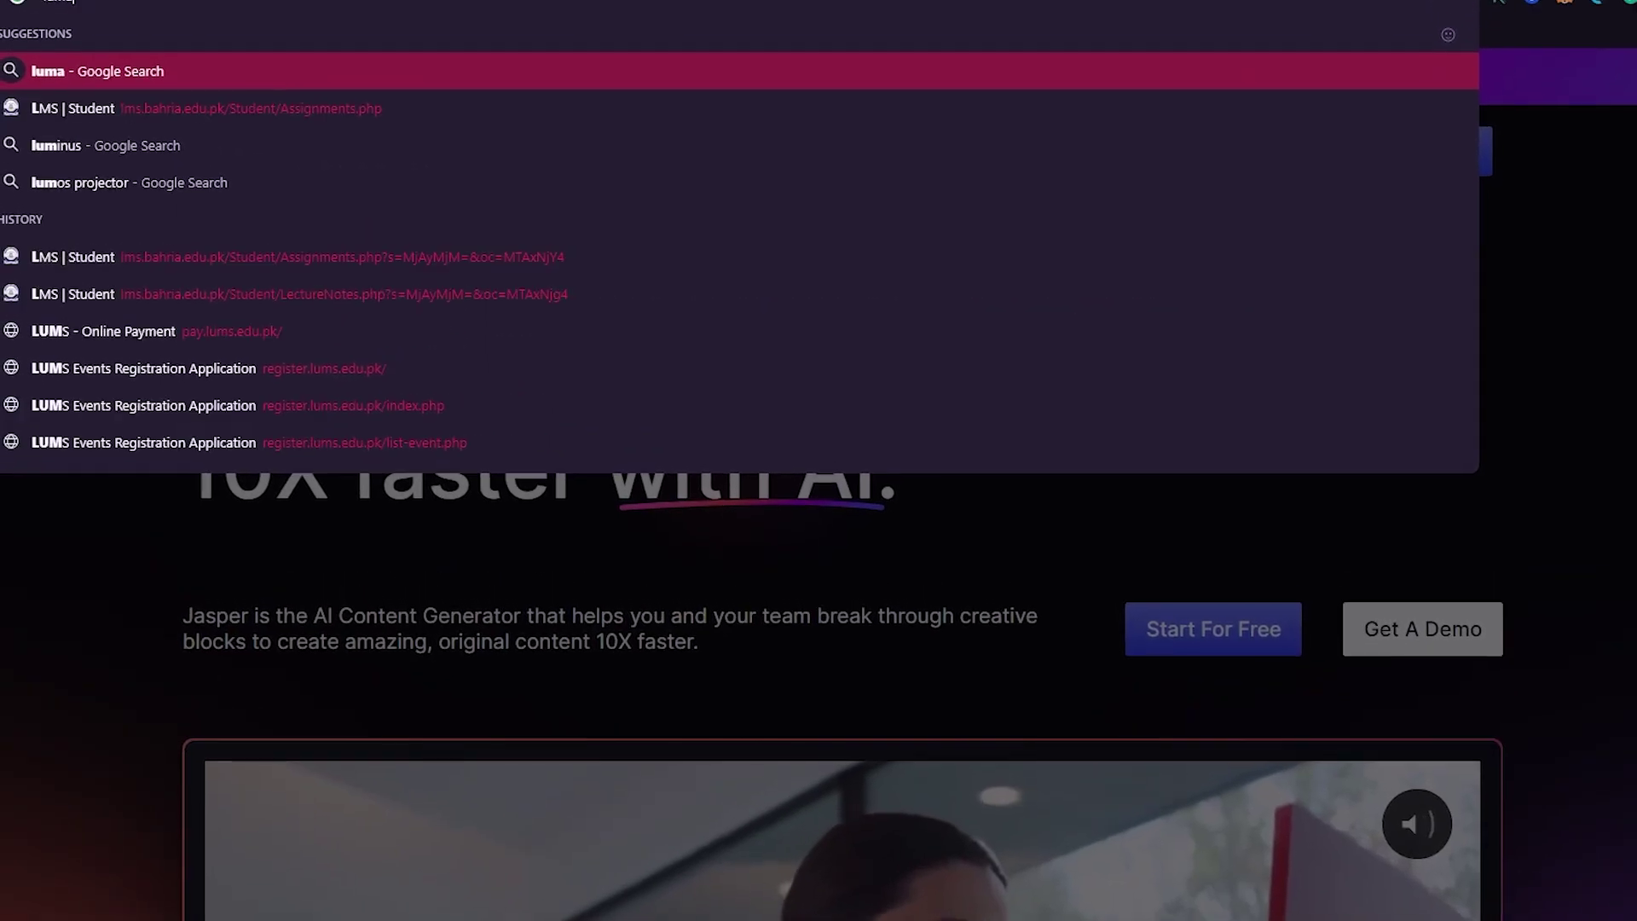
pyautogui.write('ai')
pyautogui.press('Return')
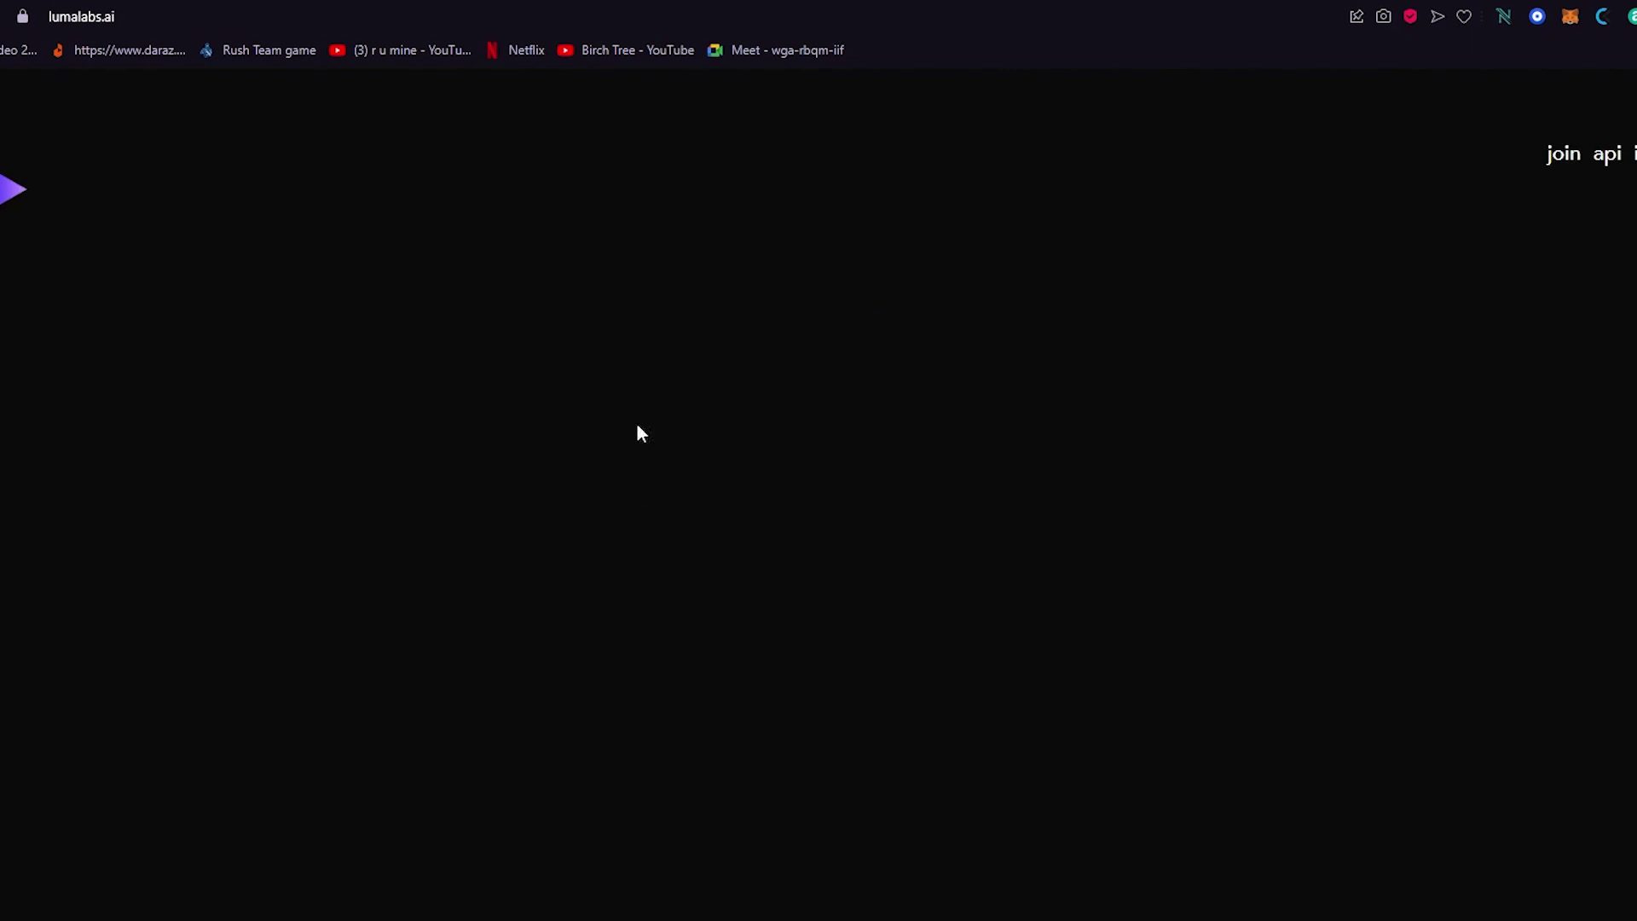
pyautogui.scroll(-5, 636, 492)
pyautogui.scroll(-5, 1057, 428)
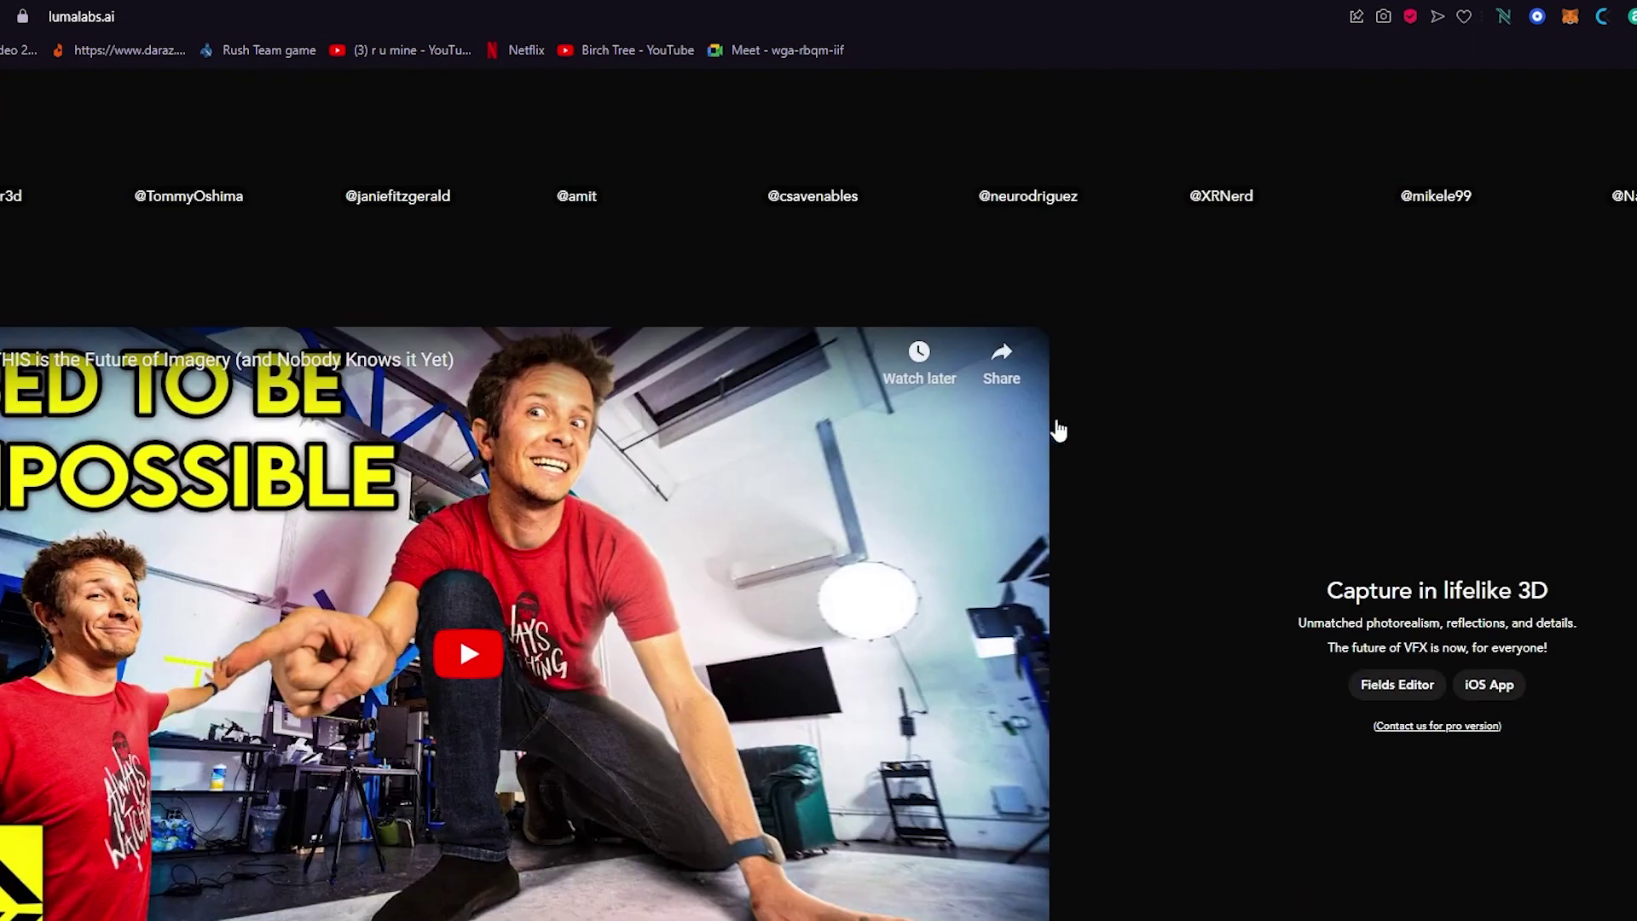
pyautogui.scroll(1, 1113, 419)
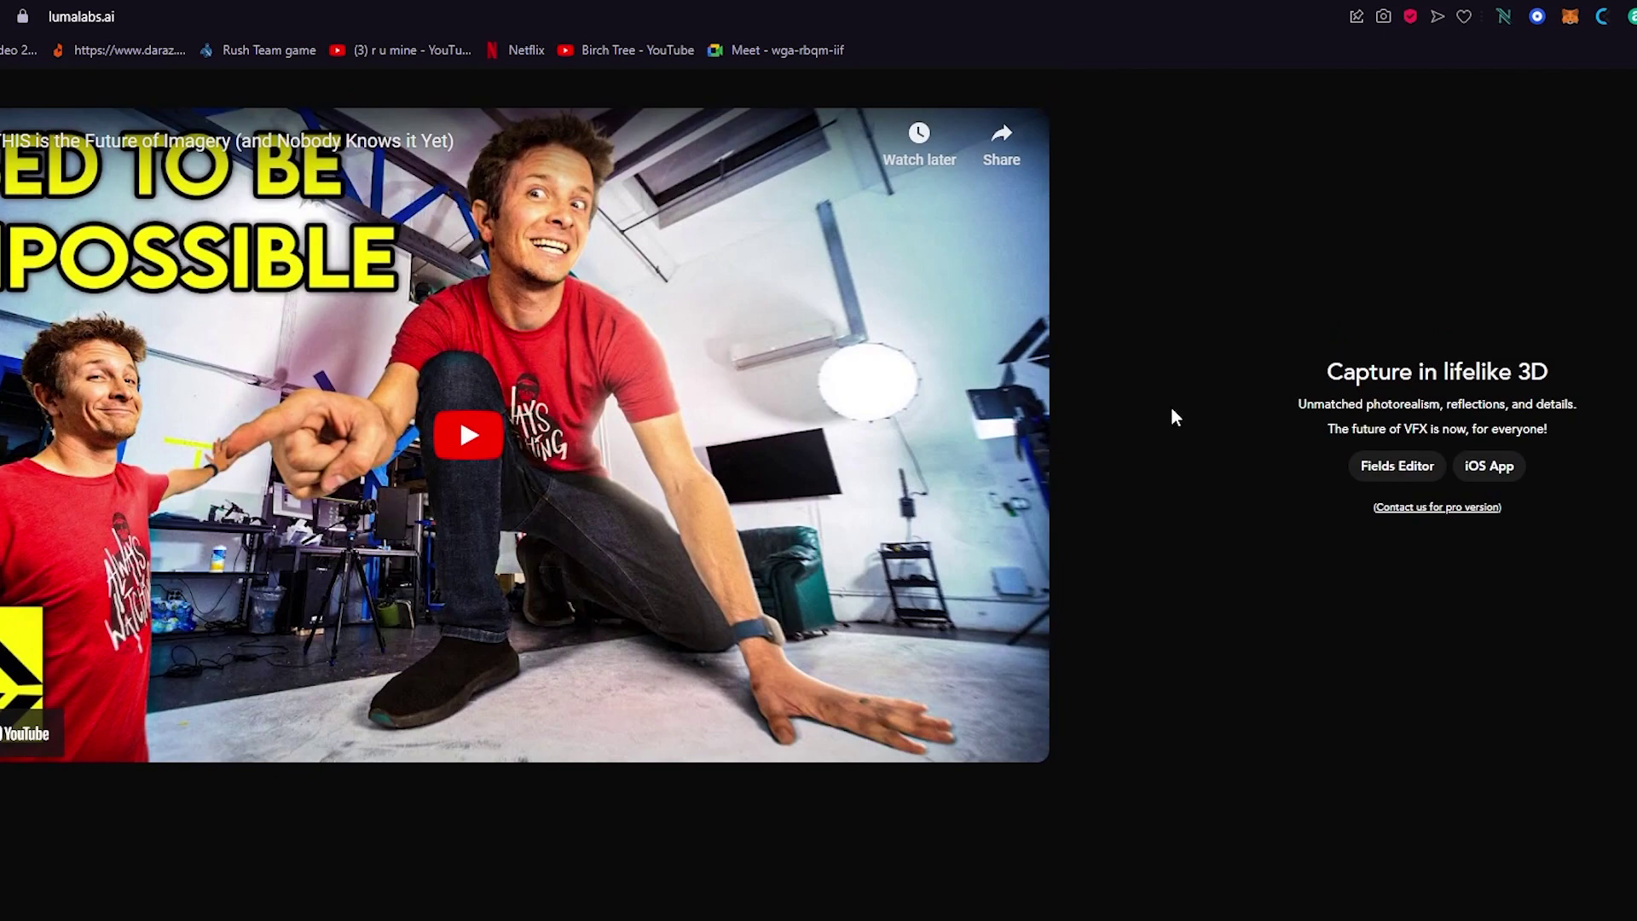
pyautogui.scroll(-5, 1235, 413)
pyautogui.scroll(-3, 372, 336)
pyautogui.scroll(1, 374, 340)
pyautogui.scroll(1, 373, 339)
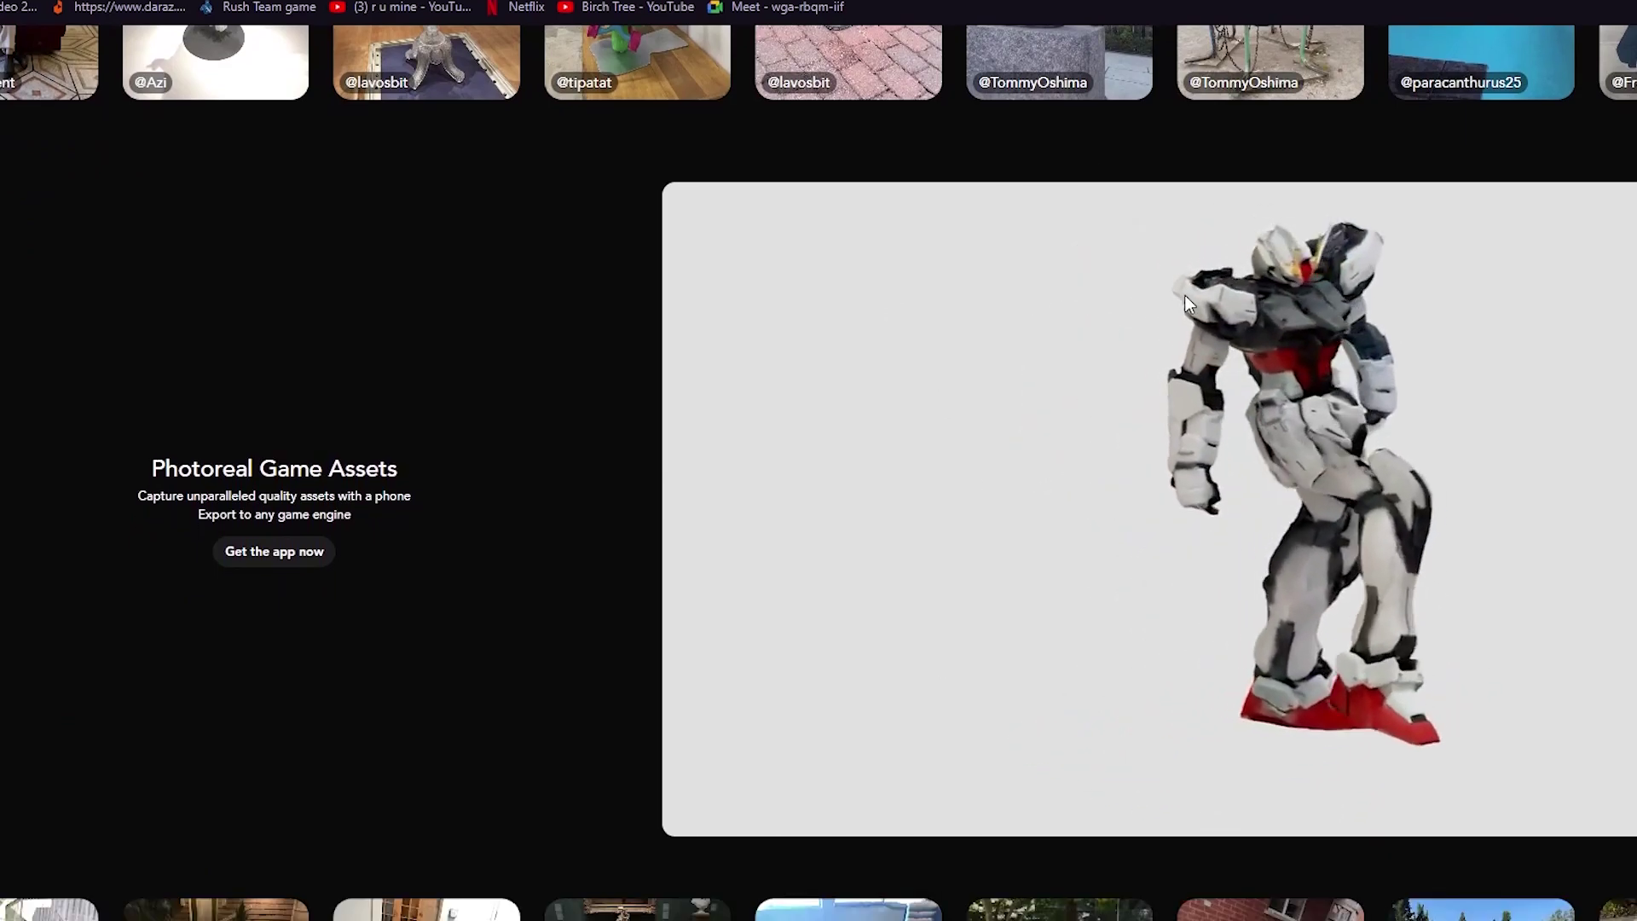
pyautogui.scroll(2, 1186, 295)
pyautogui.scroll(10, 407, 109)
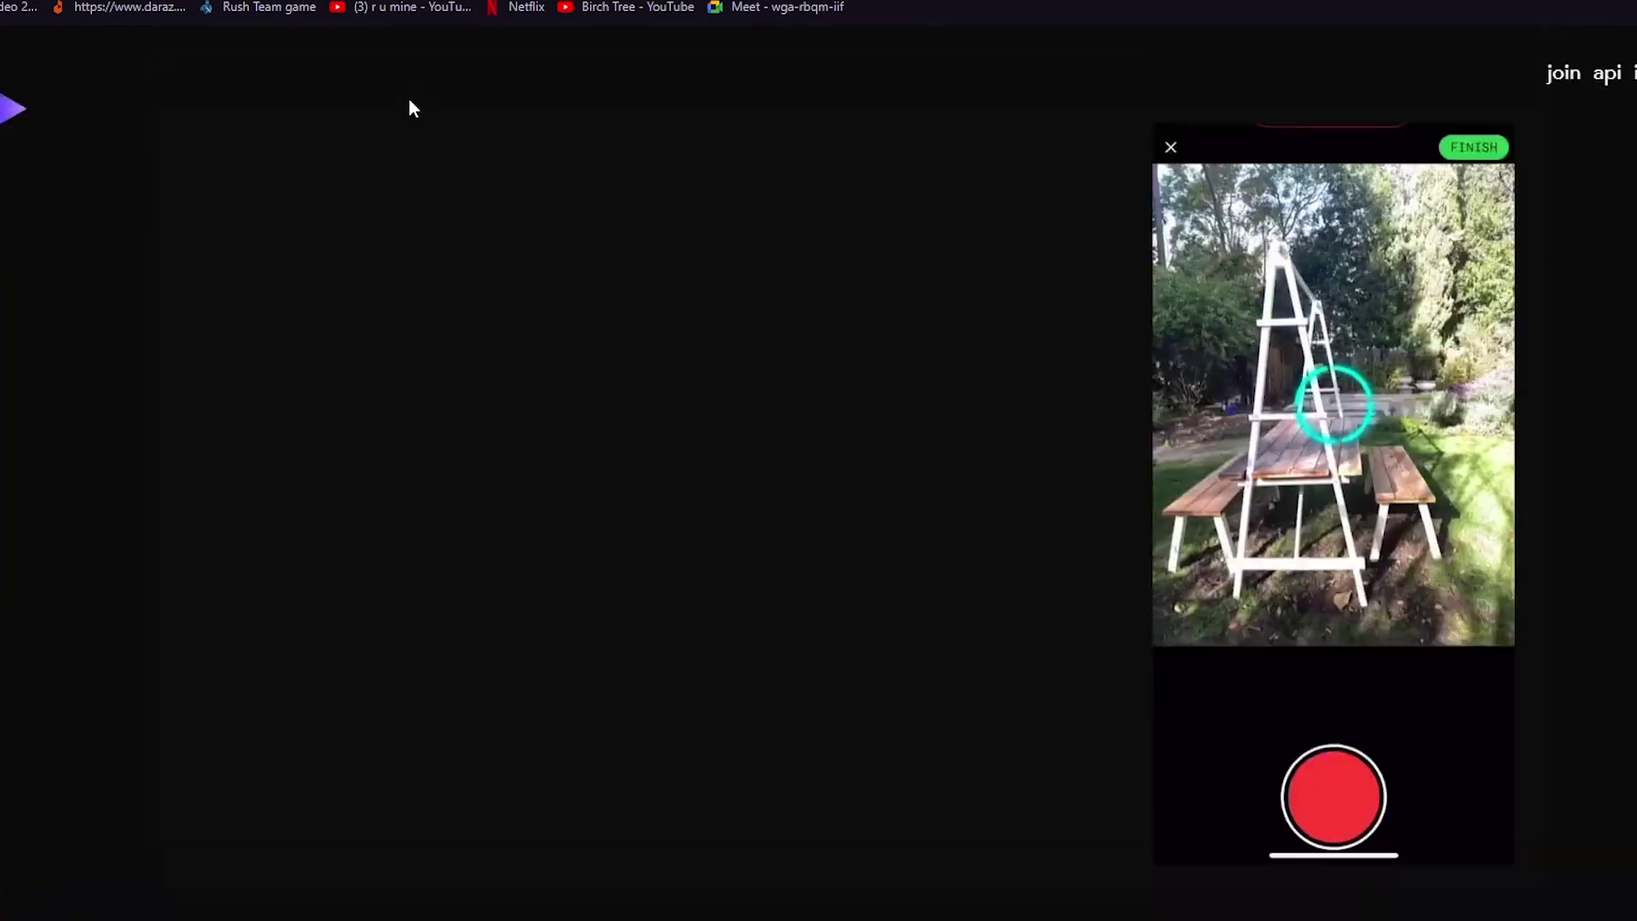
pyautogui.scroll(-2, 512, 294)
pyautogui.scroll(1, 1121, 401)
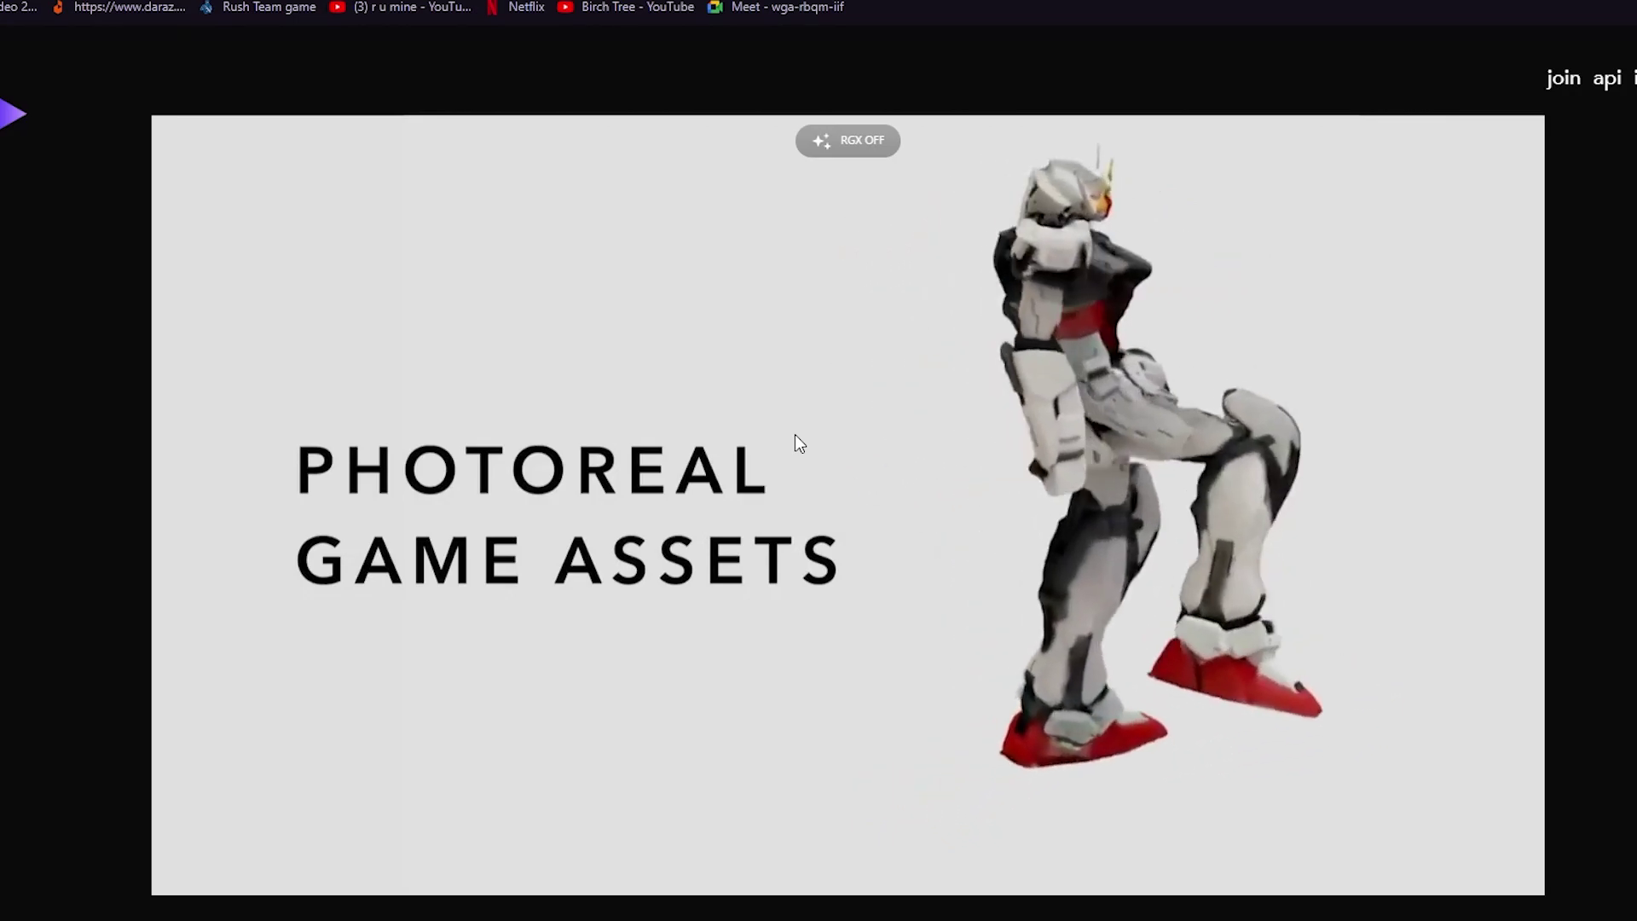
pyautogui.scroll(-6, 795, 435)
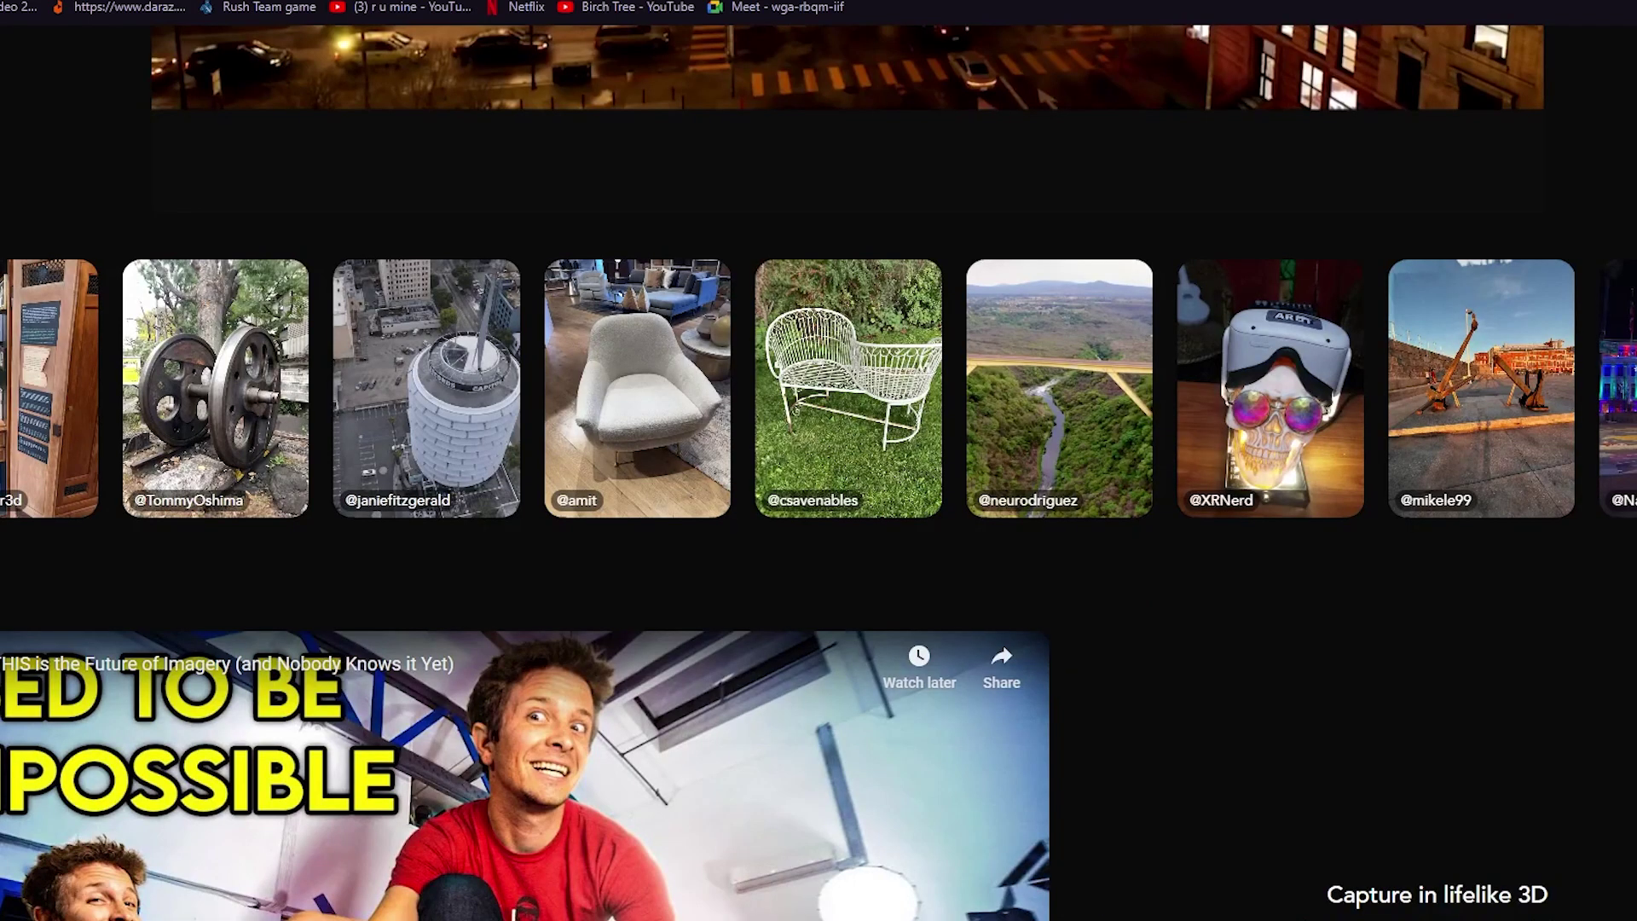
pyautogui.scroll(-5, 777, 502)
pyautogui.scroll(-5, 776, 502)
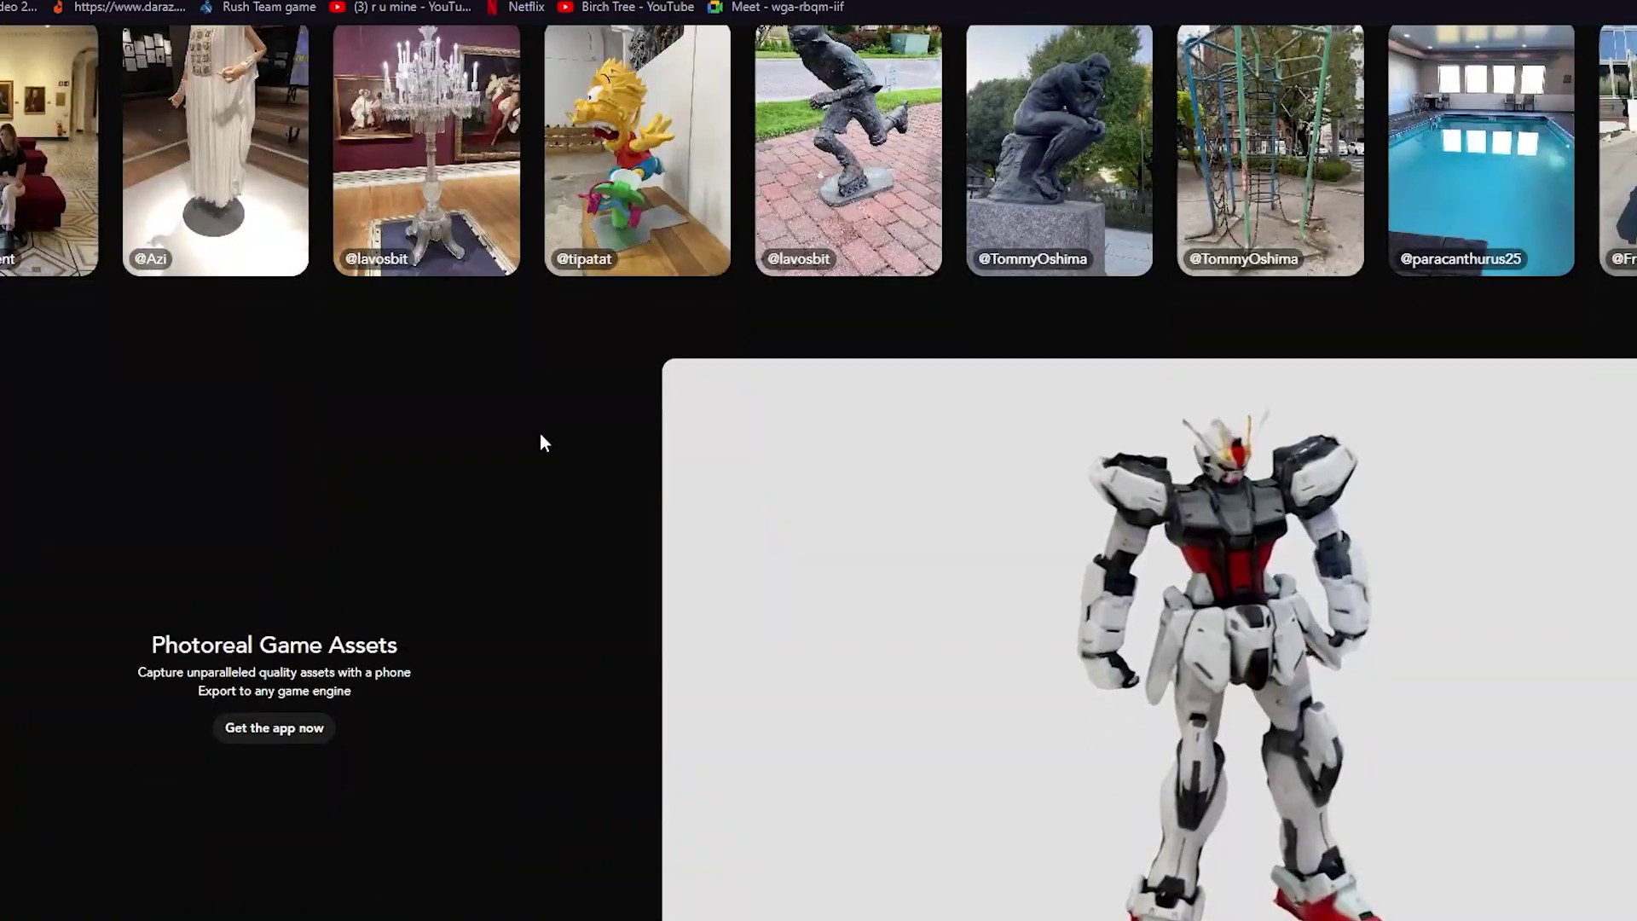
pyautogui.scroll(-5, 534, 434)
pyautogui.scroll(-5, 535, 434)
pyautogui.scroll(15, 538, 441)
pyautogui.scroll(10, 535, 441)
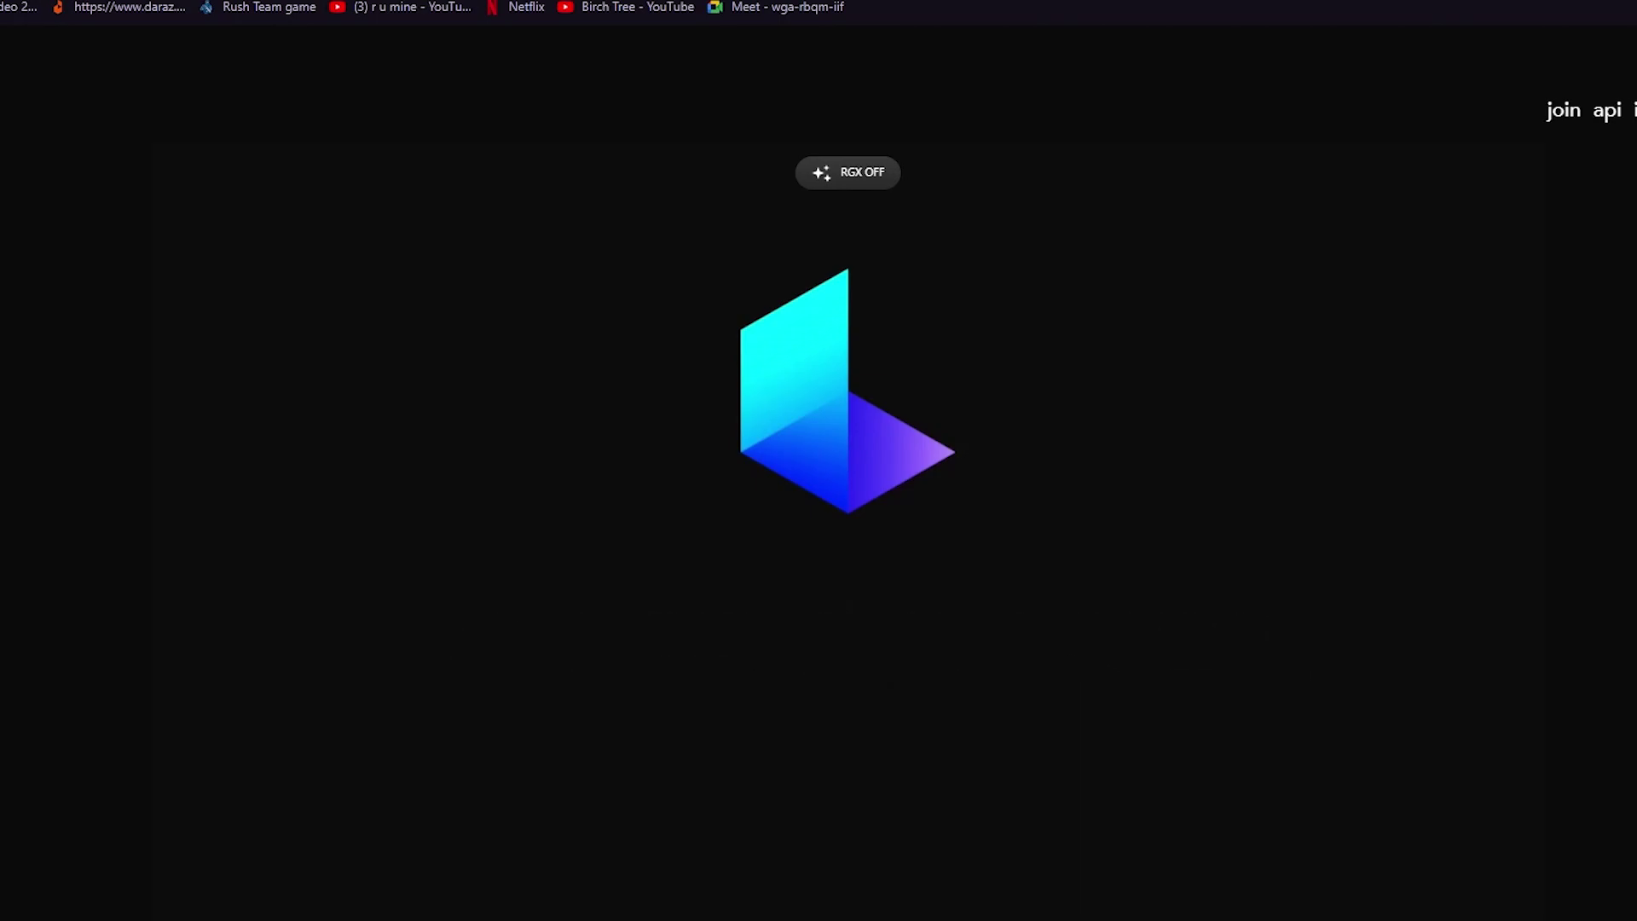
# - Search Google for 'runway ML' and open the Runway homepage
pyautogui.hotkey('alt', 'Left')
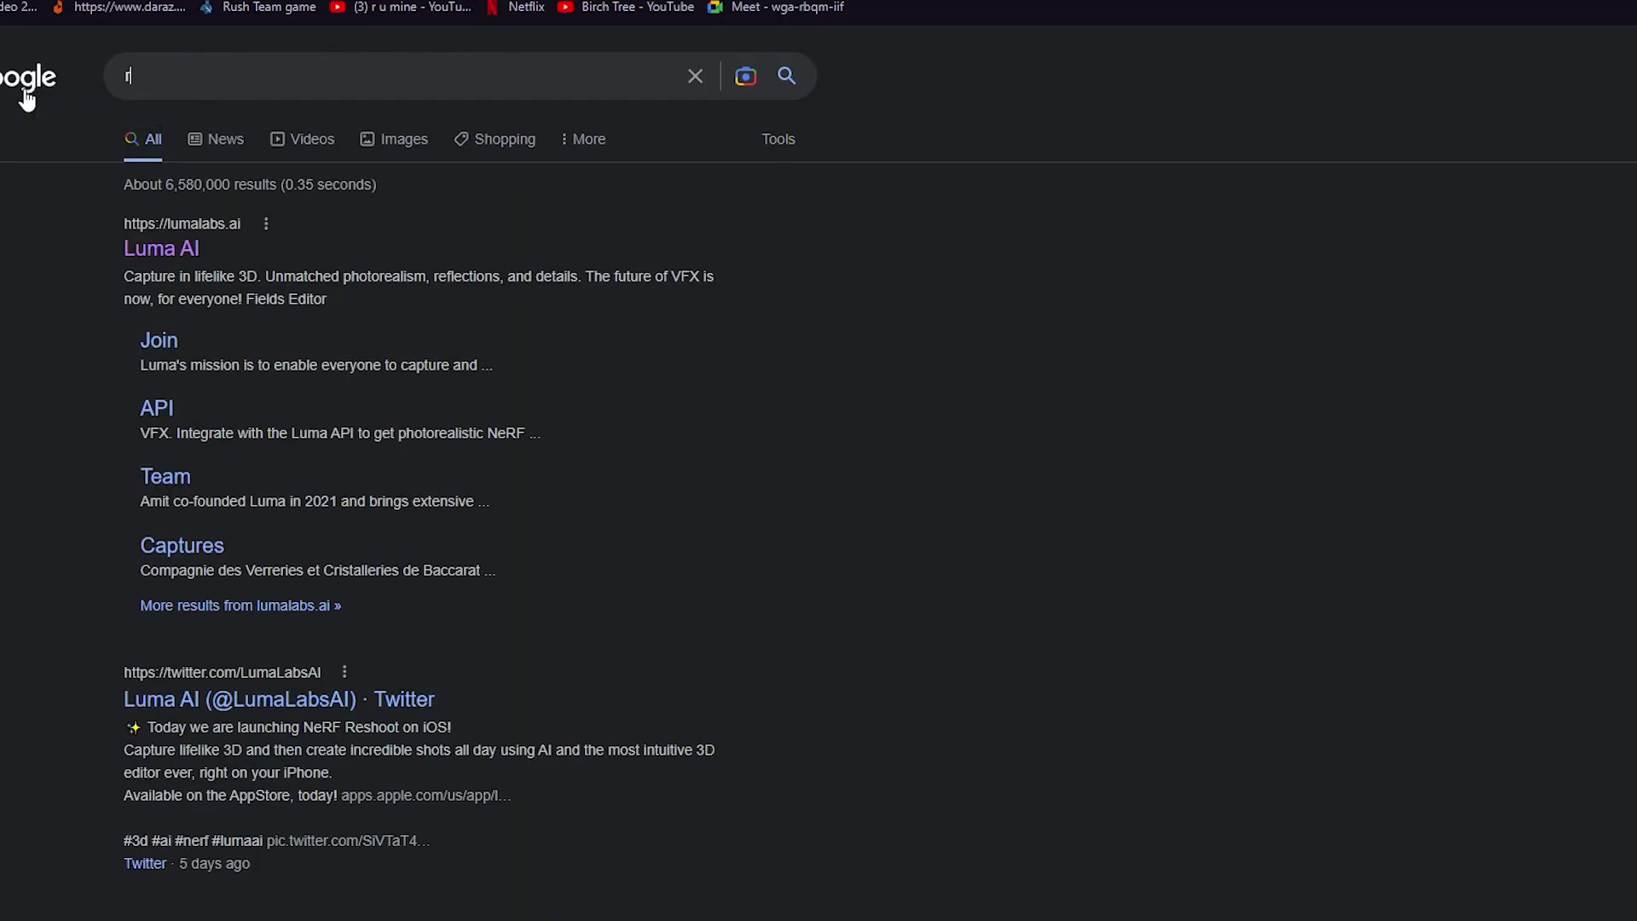
pyautogui.write('unw')
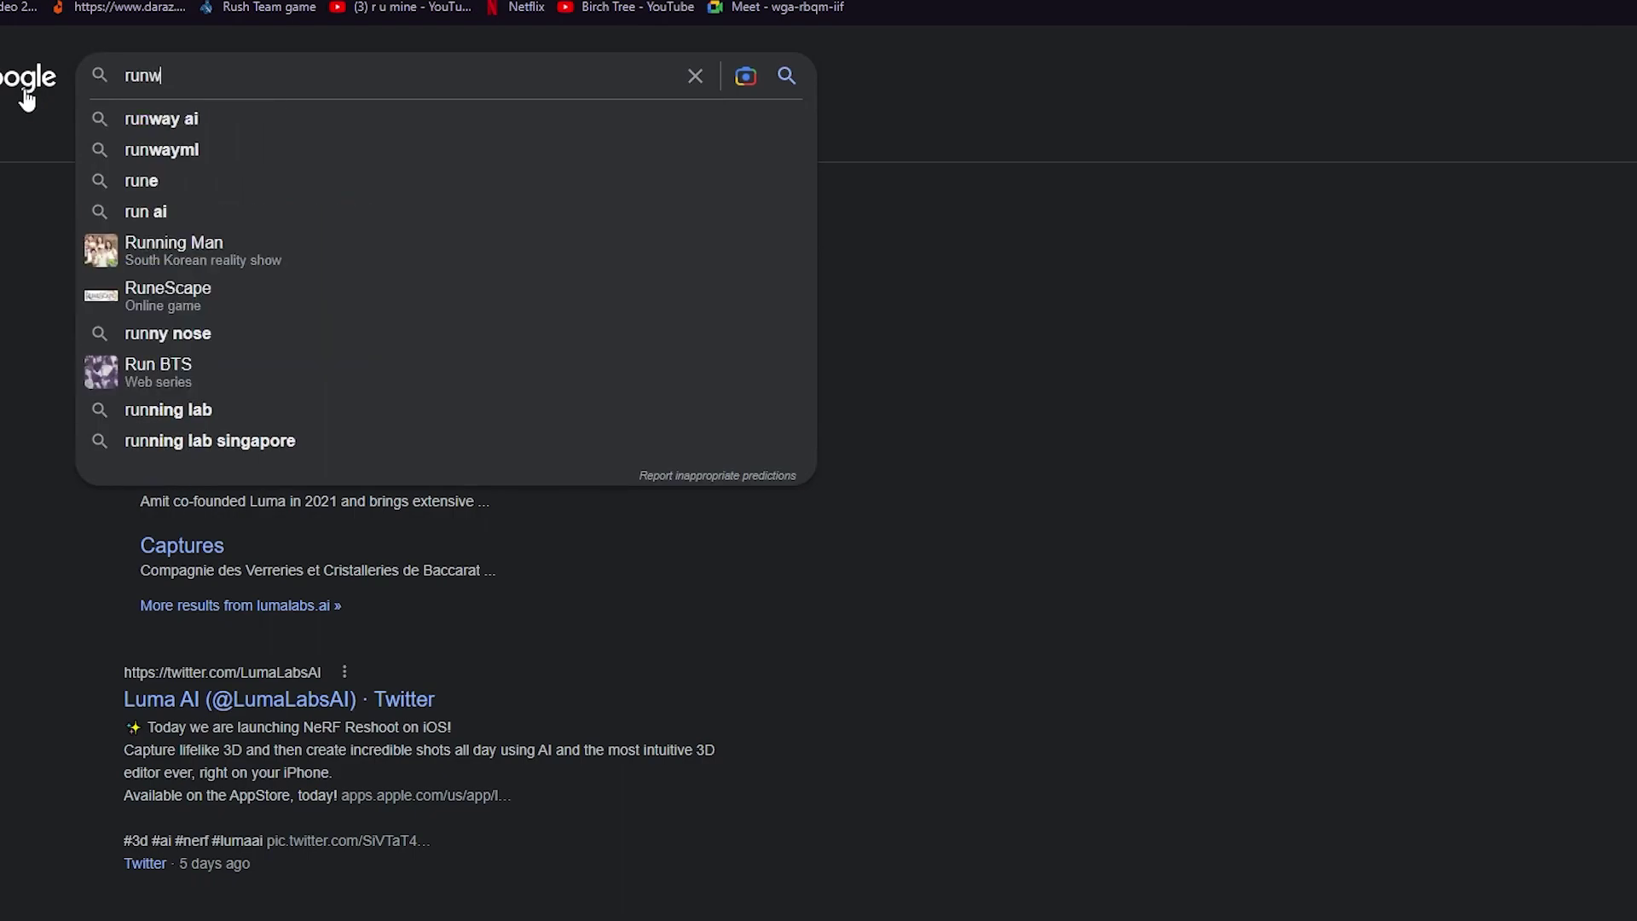
pyautogui.write('ay')
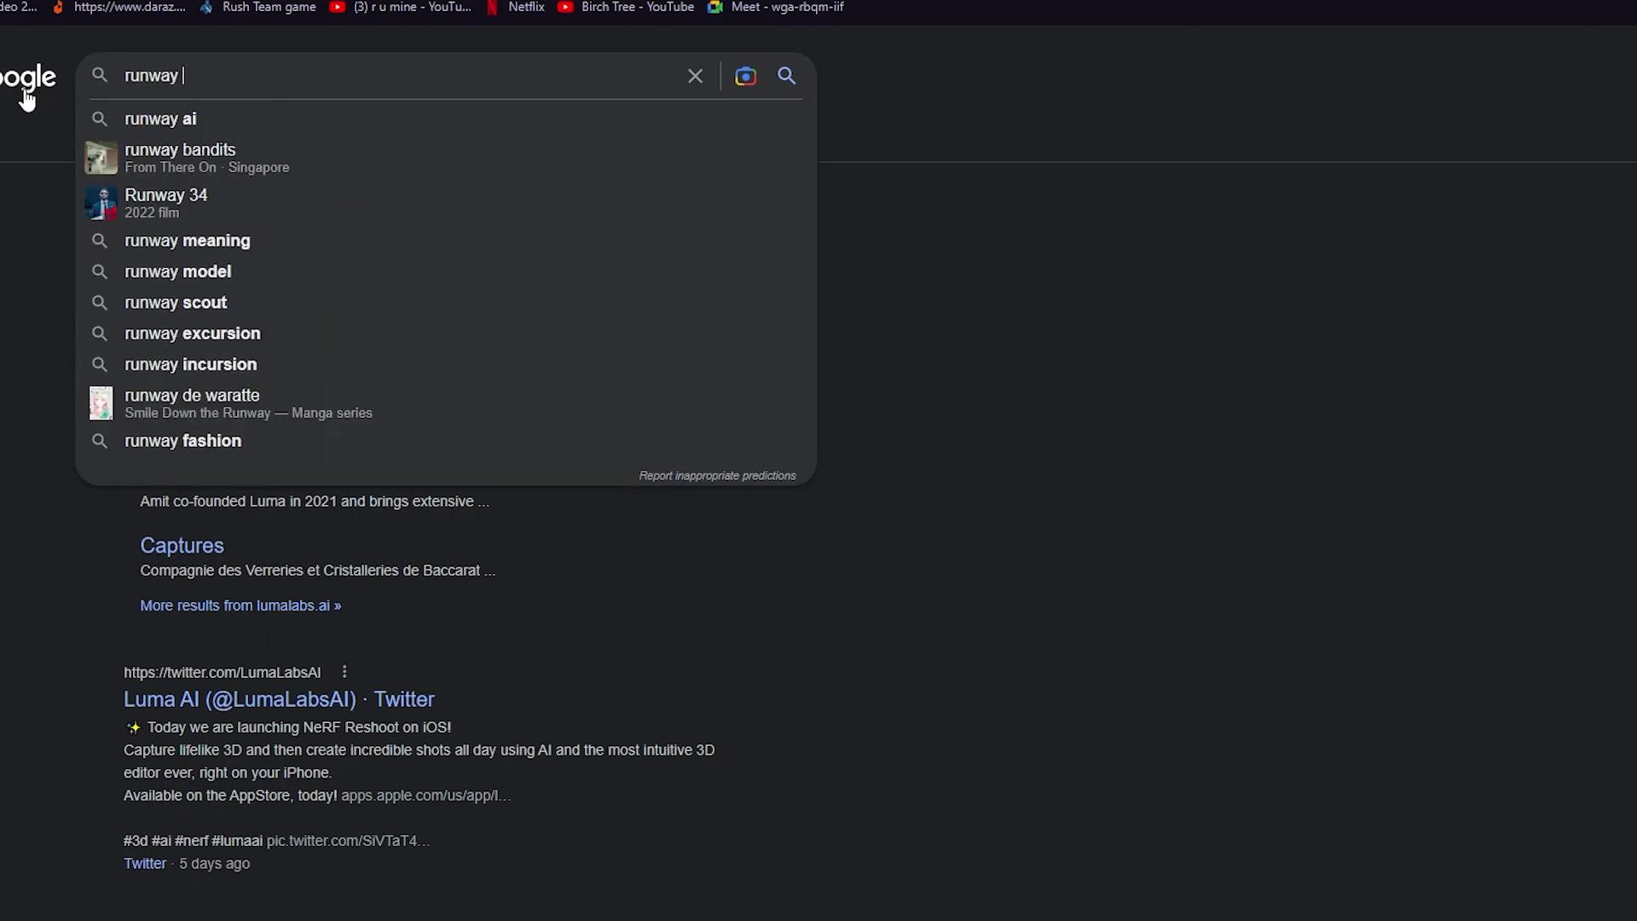
pyautogui.write(' ML')
pyautogui.press('Return')
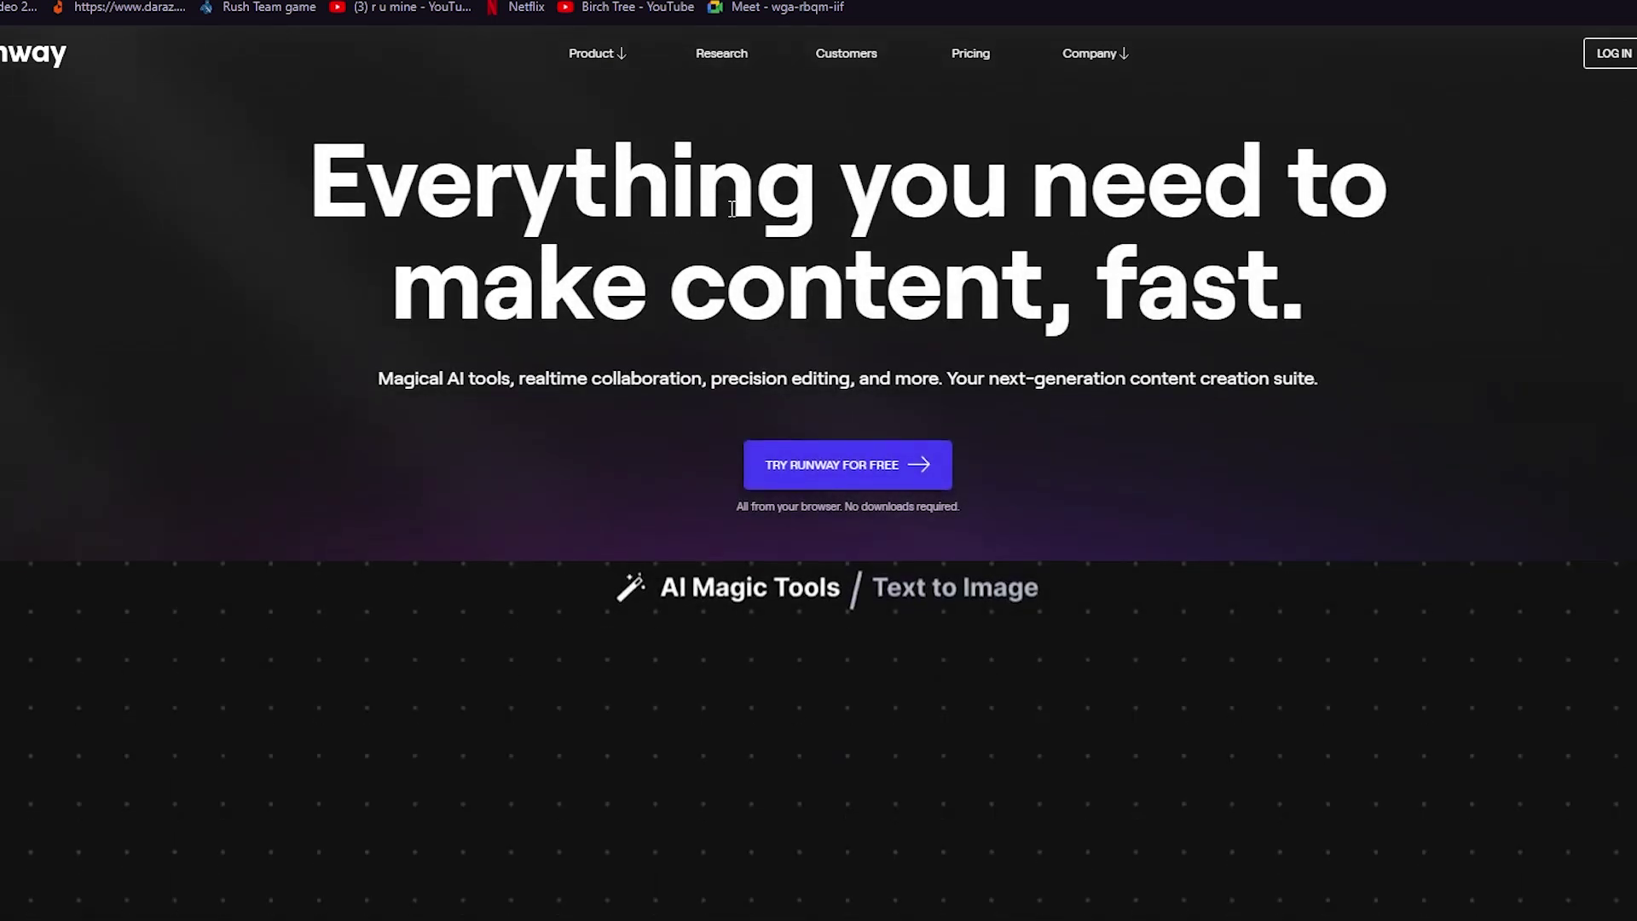
pyautogui.scroll(-5, 732, 211)
pyautogui.scroll(-3, 485, 460)
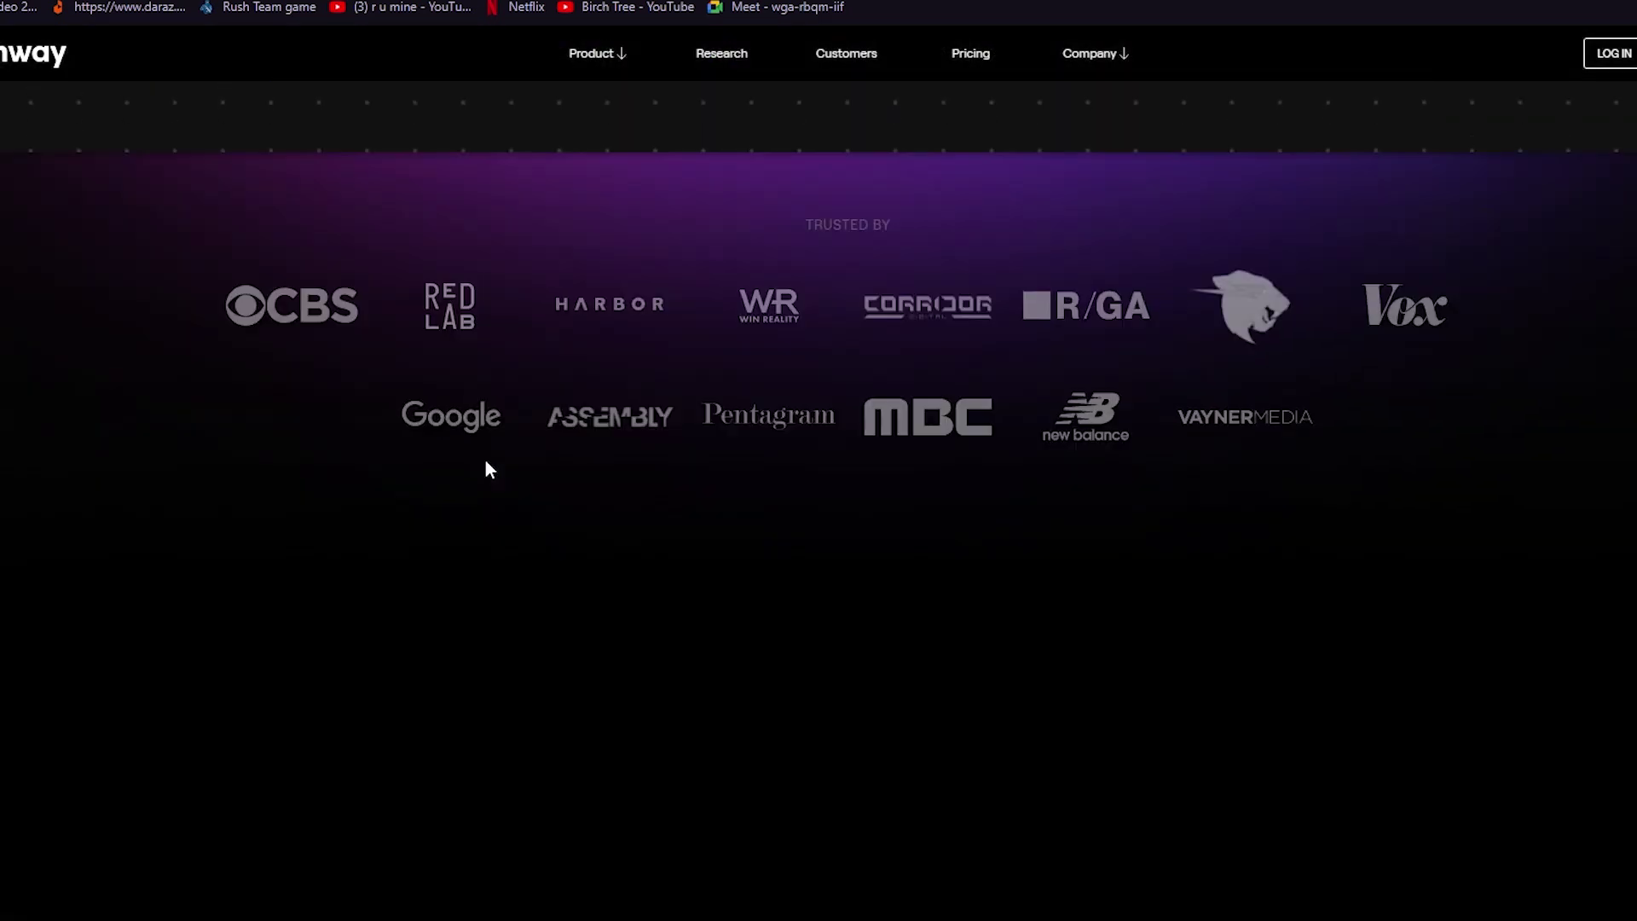
pyautogui.scroll(-3, 485, 460)
pyautogui.scroll(-3, 485, 460)
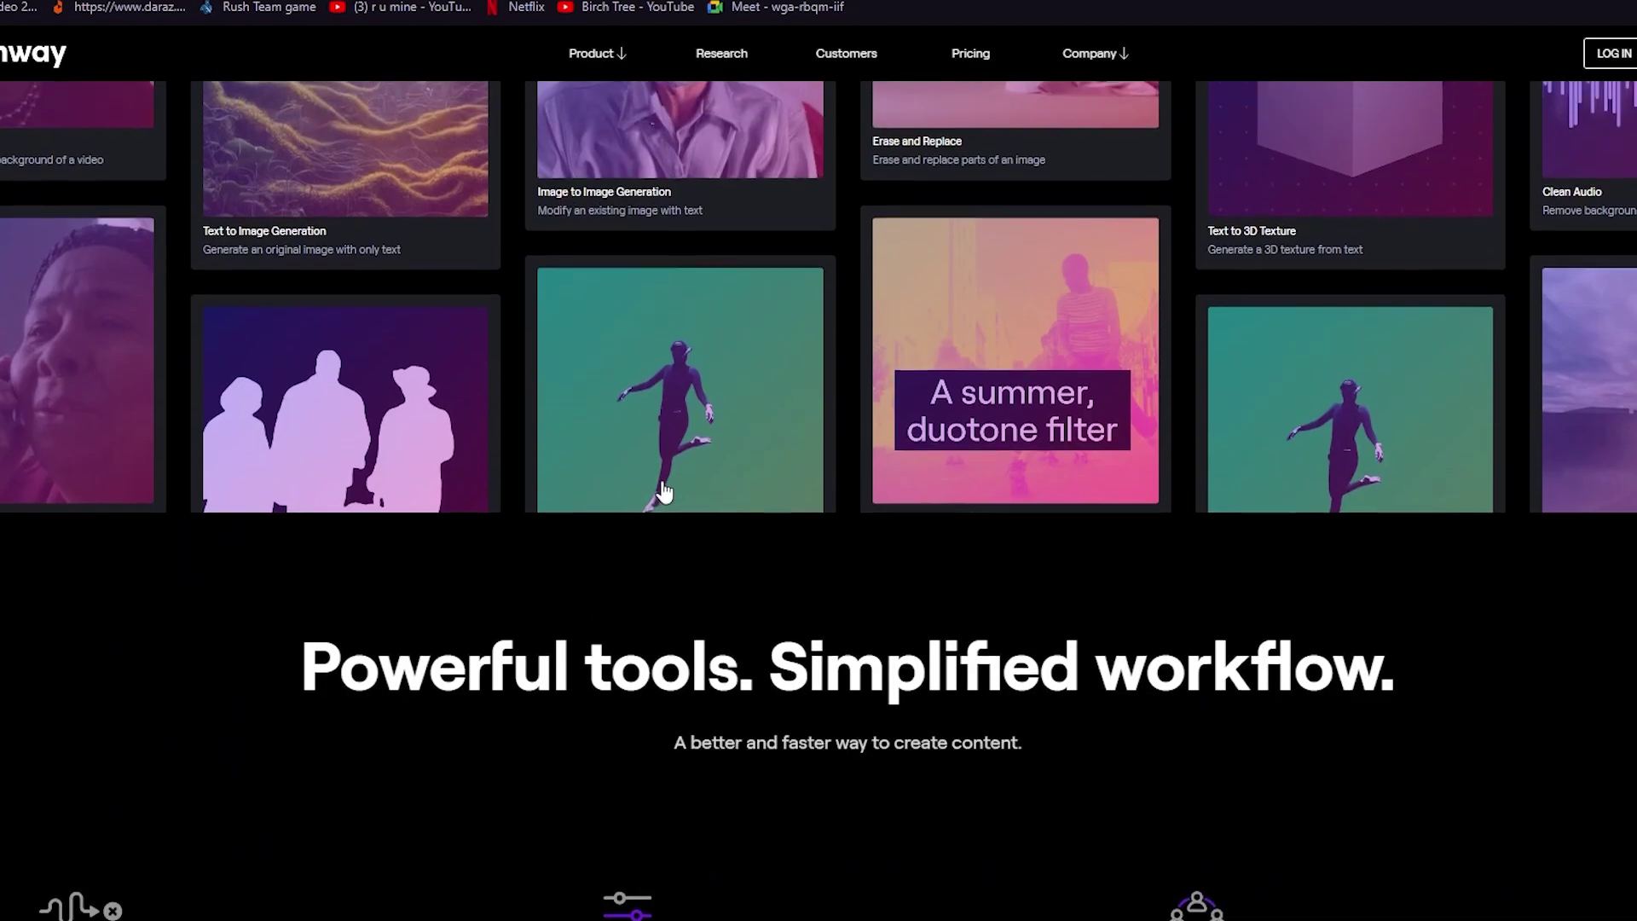
pyautogui.scroll(3, 471, 470)
pyautogui.scroll(-5, 471, 474)
pyautogui.scroll(-1, 472, 473)
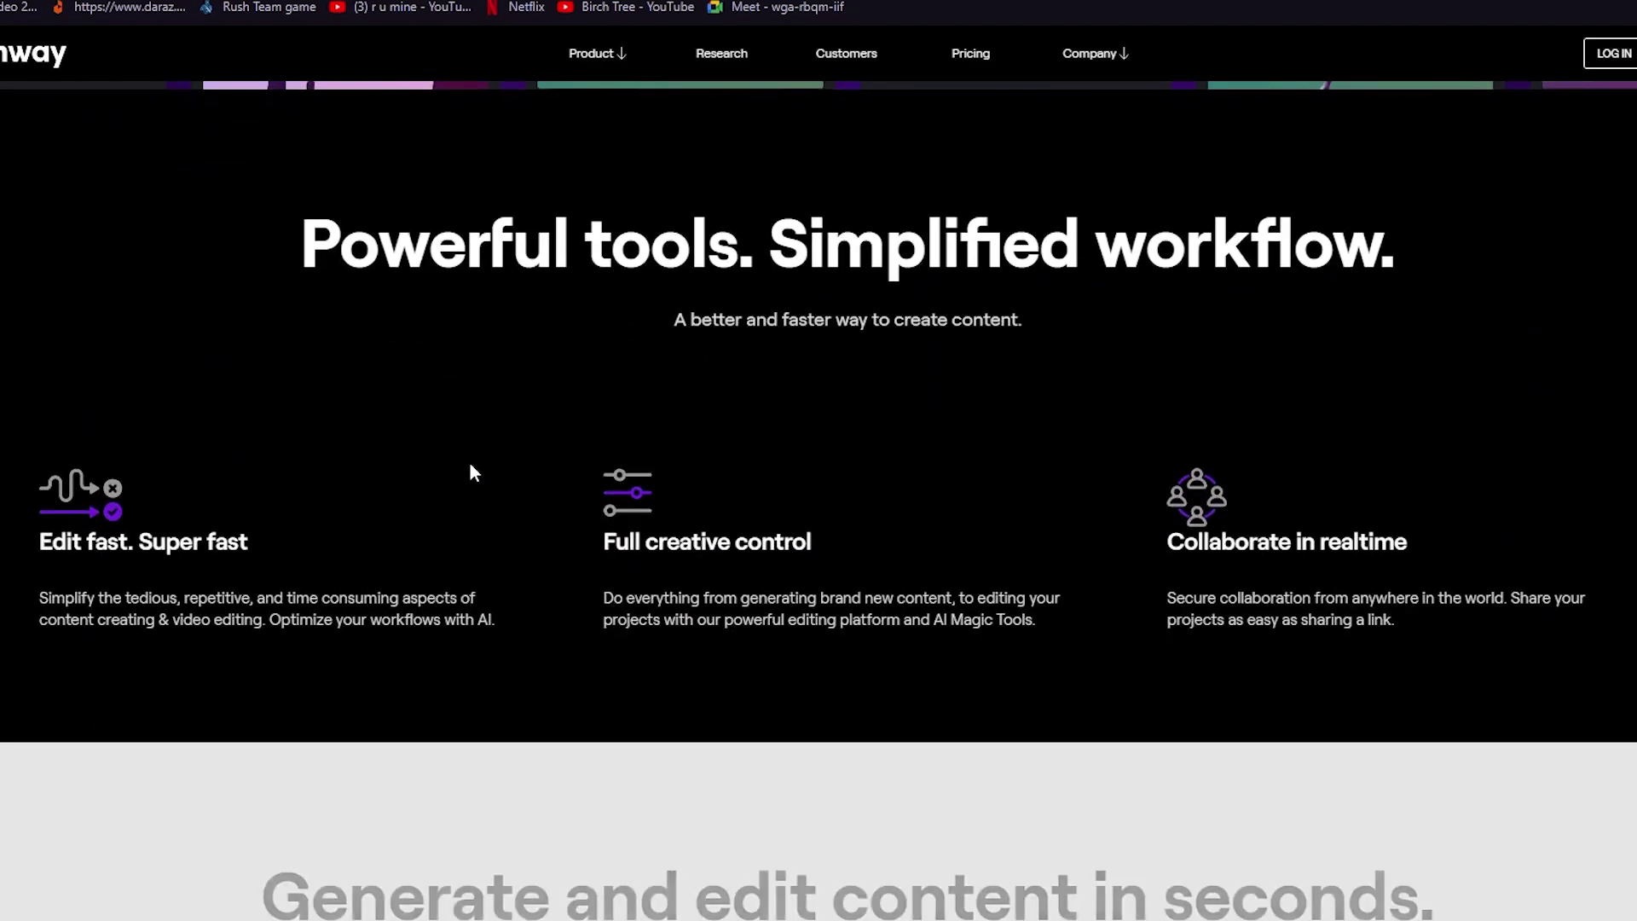
pyautogui.scroll(-3, 472, 473)
pyautogui.scroll(-4, 473, 472)
pyautogui.scroll(-5, 469, 472)
pyautogui.scroll(1, 1021, 563)
pyautogui.scroll(5, 1021, 564)
pyautogui.scroll(-6, 1021, 563)
pyautogui.scroll(10, 1021, 563)
pyautogui.scroll(-5, 1021, 564)
pyautogui.scroll(-2, 1021, 562)
pyautogui.scroll(-2, 1021, 563)
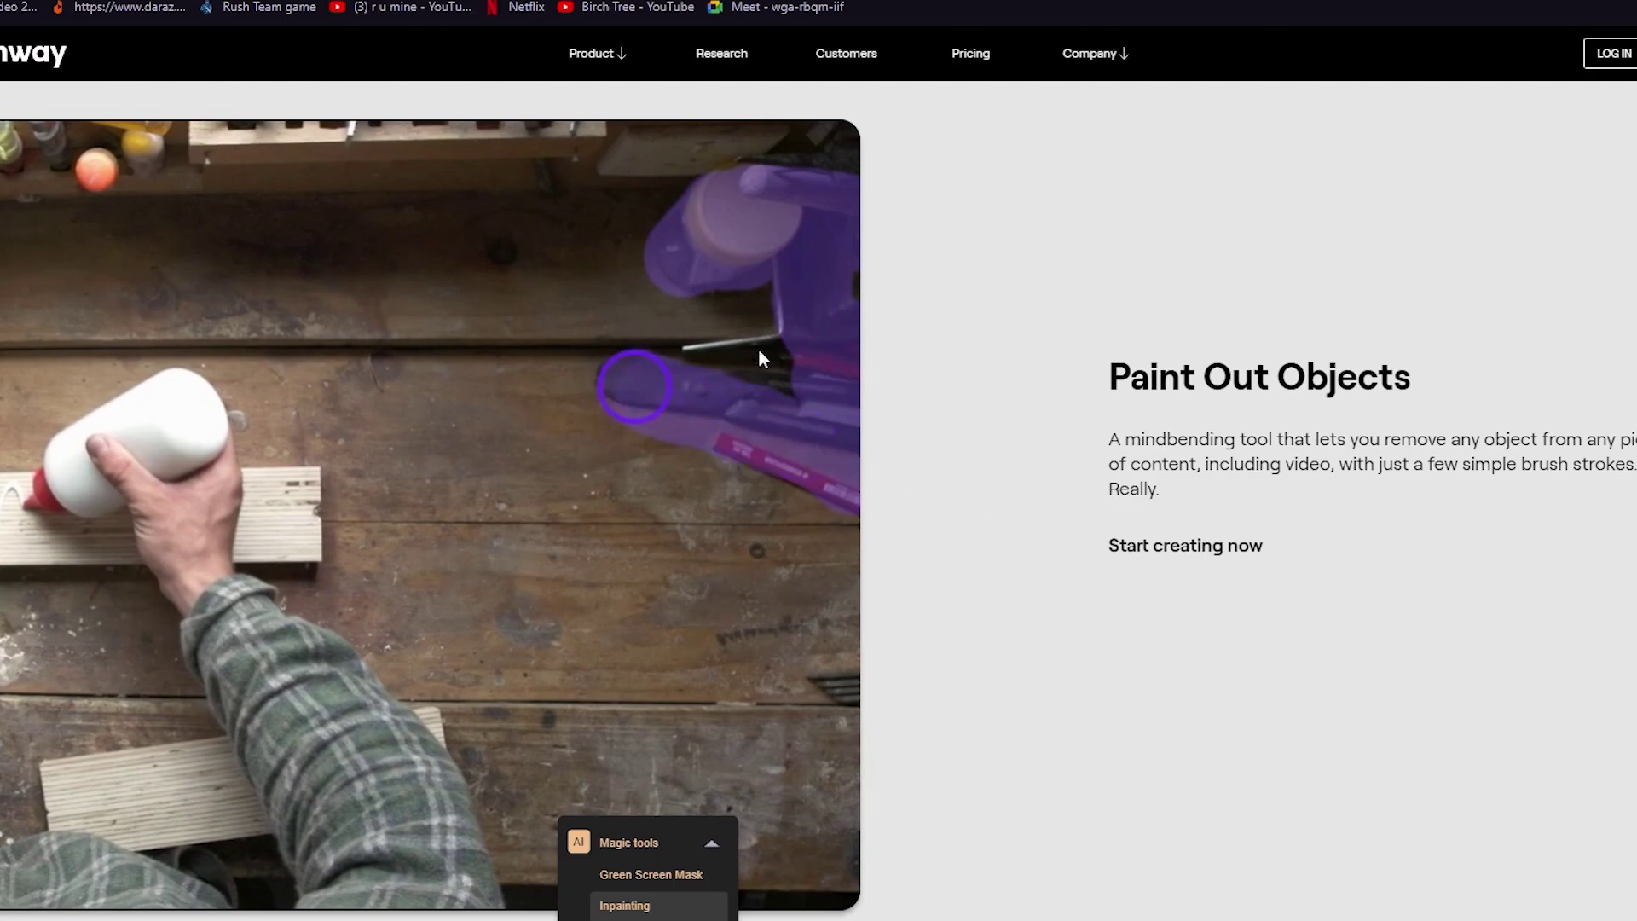
pyautogui.scroll(5, 910, 260)
pyautogui.scroll(10, 910, 253)
pyautogui.scroll(-2, 909, 252)
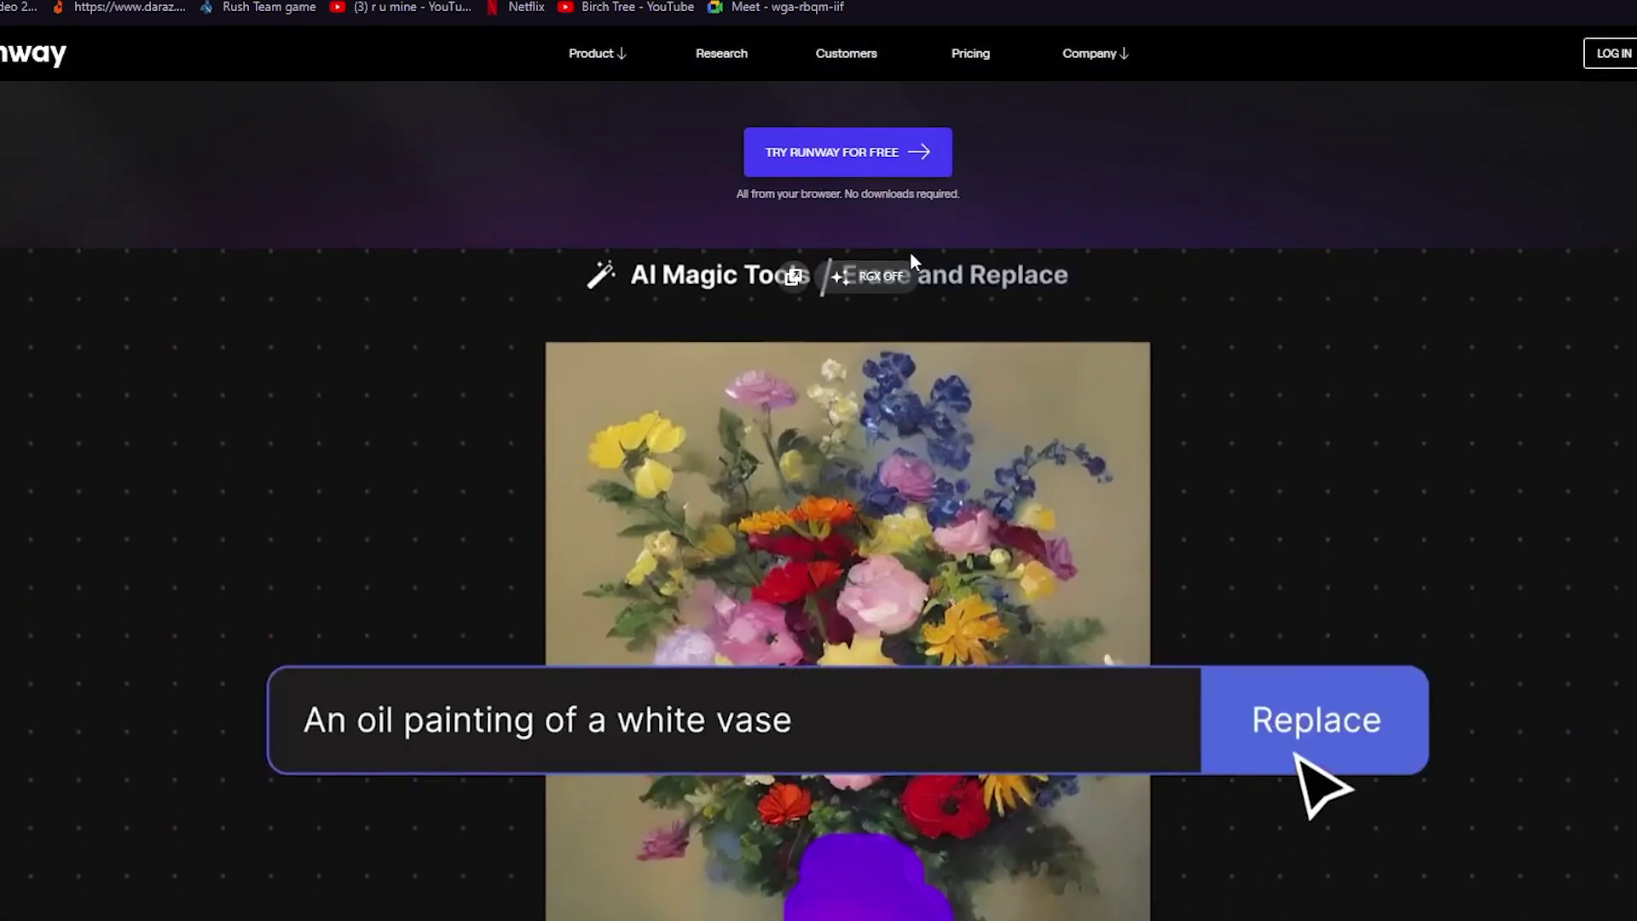
pyautogui.scroll(3, 948, 424)
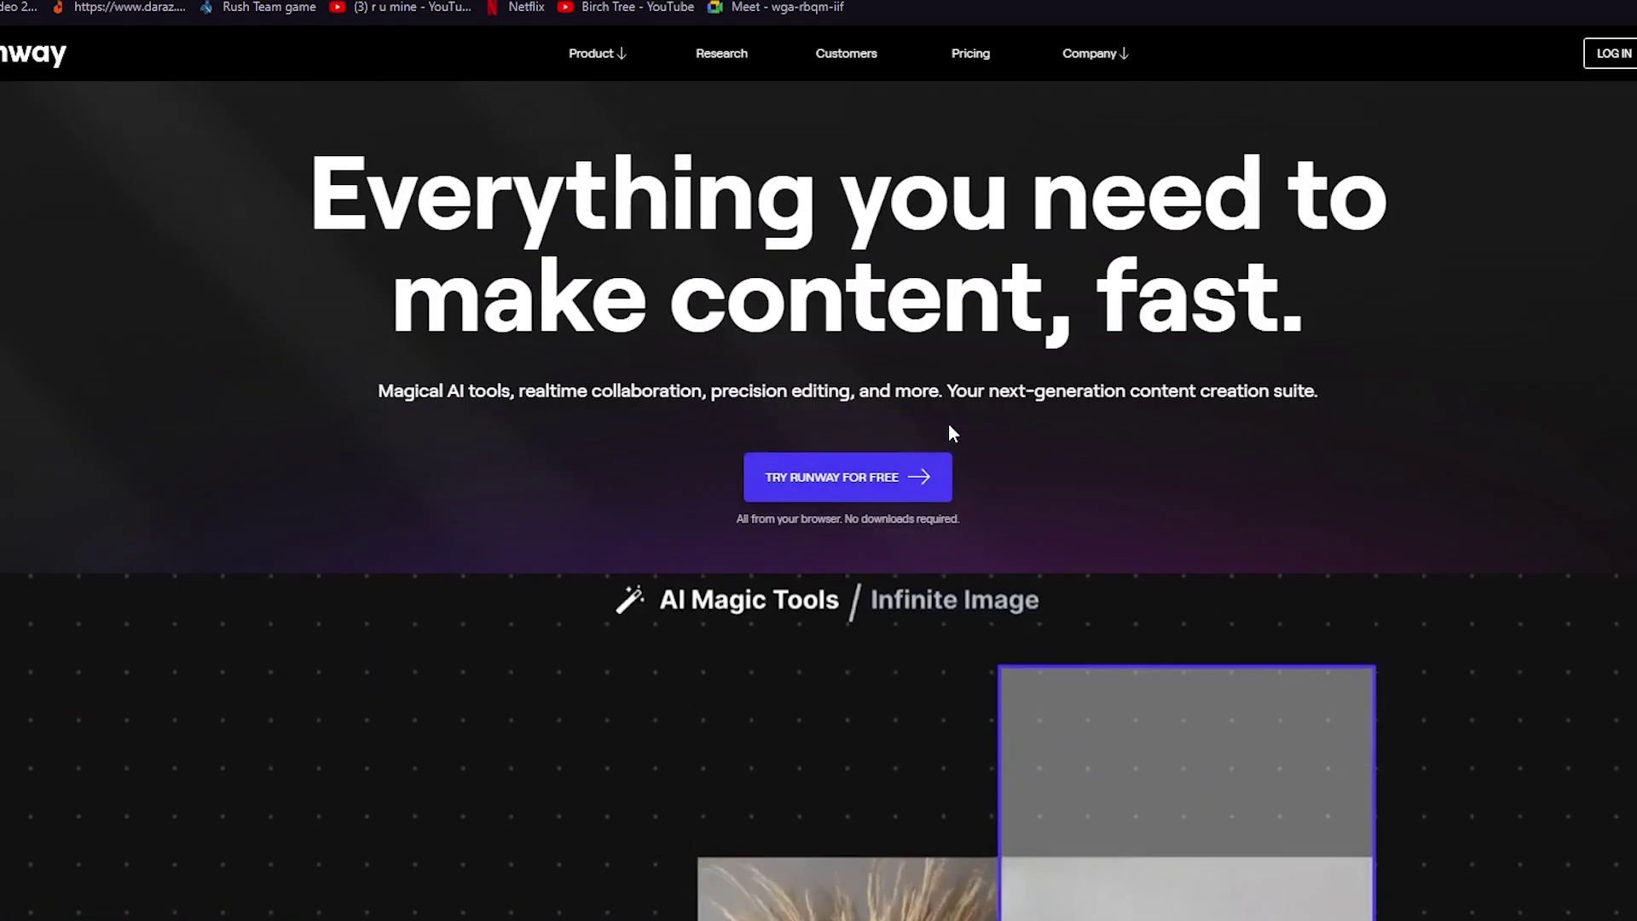
pyautogui.scroll(-5, 874, 367)
pyautogui.scroll(-4, 873, 368)
pyautogui.scroll(3, 873, 367)
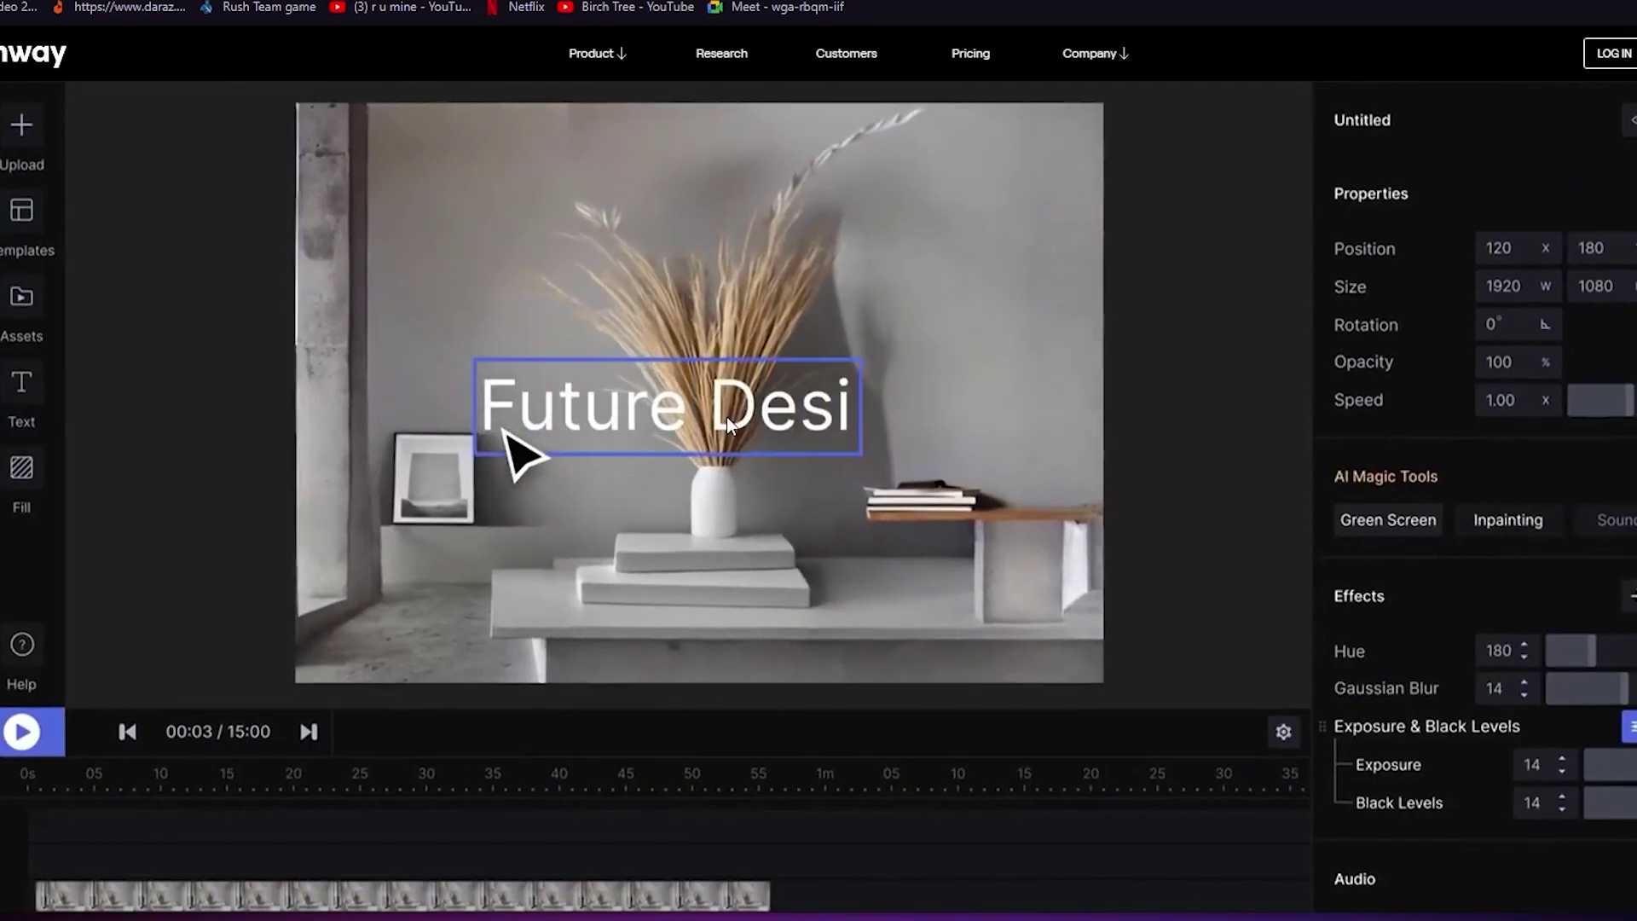
pyautogui.scroll(4, 721, 432)
pyautogui.scroll(-4, 722, 432)
pyautogui.scroll(-3, 721, 431)
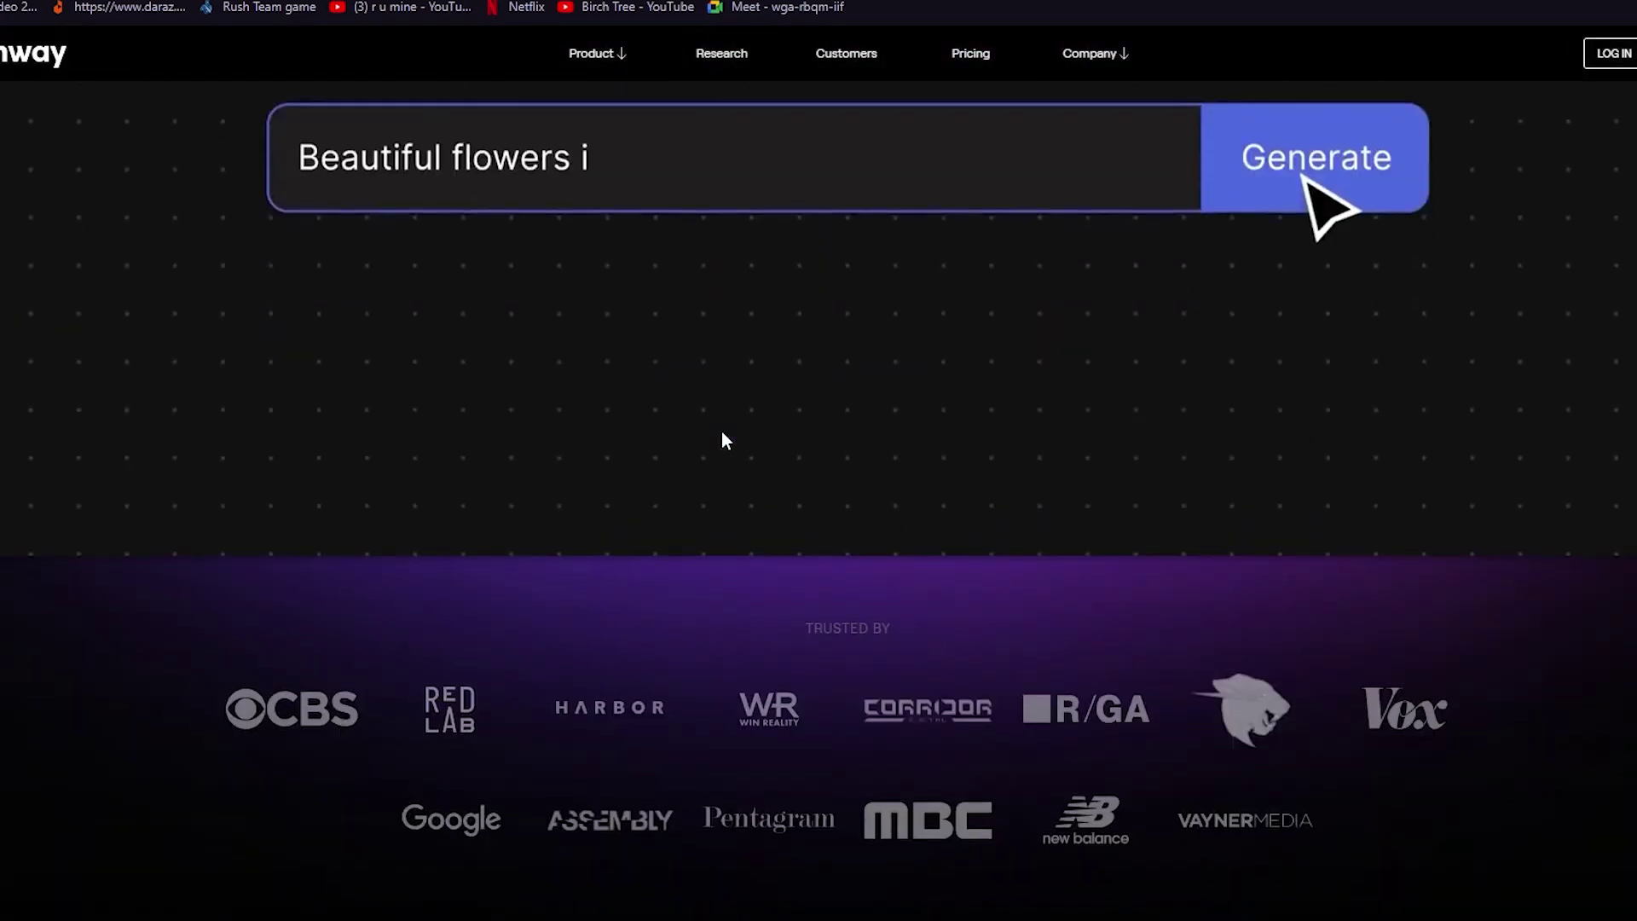
pyautogui.scroll(2, 726, 383)
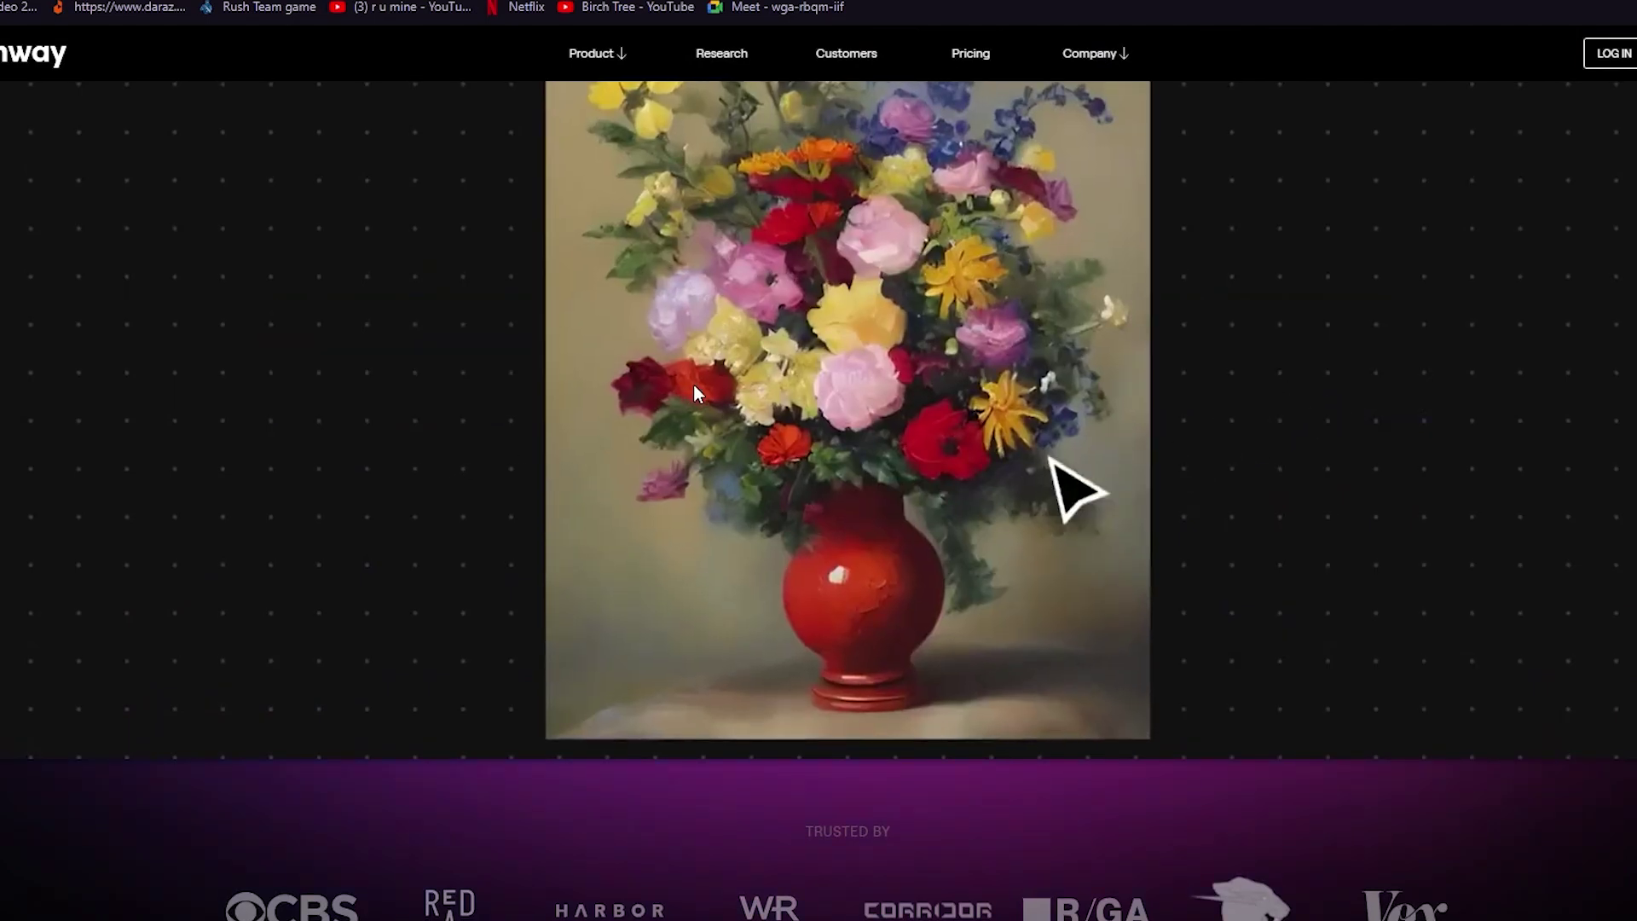
pyautogui.scroll(-1, 694, 384)
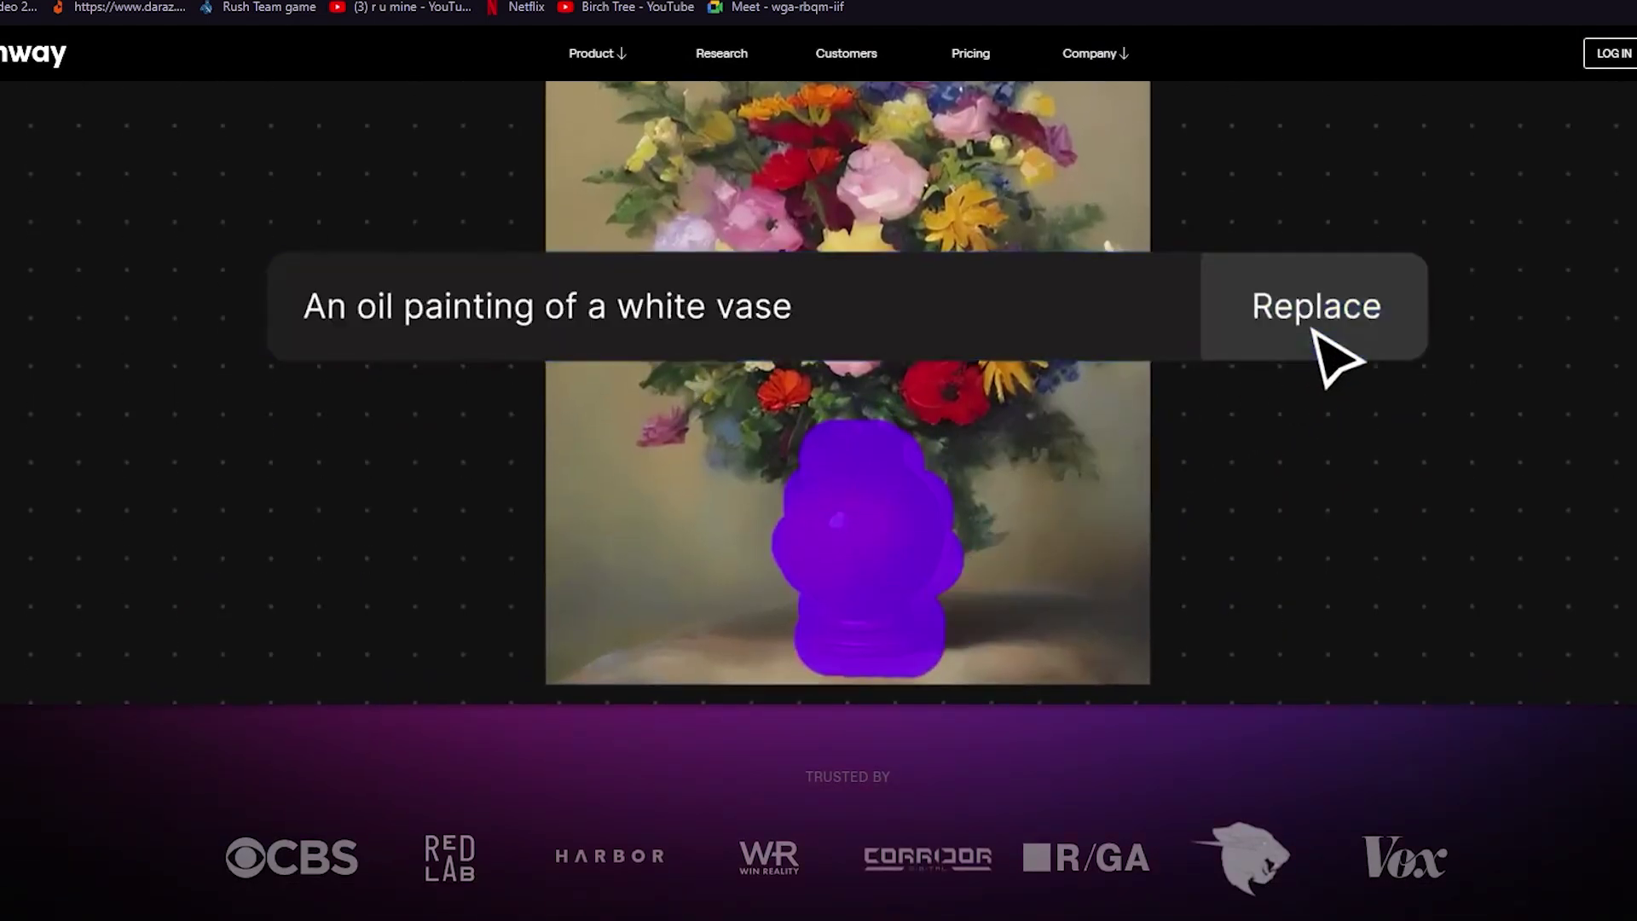
# - Begin a new address bar search for 'durable' over the Runway page
pyautogui.click(137, 0)
pyautogui.write('durabl')
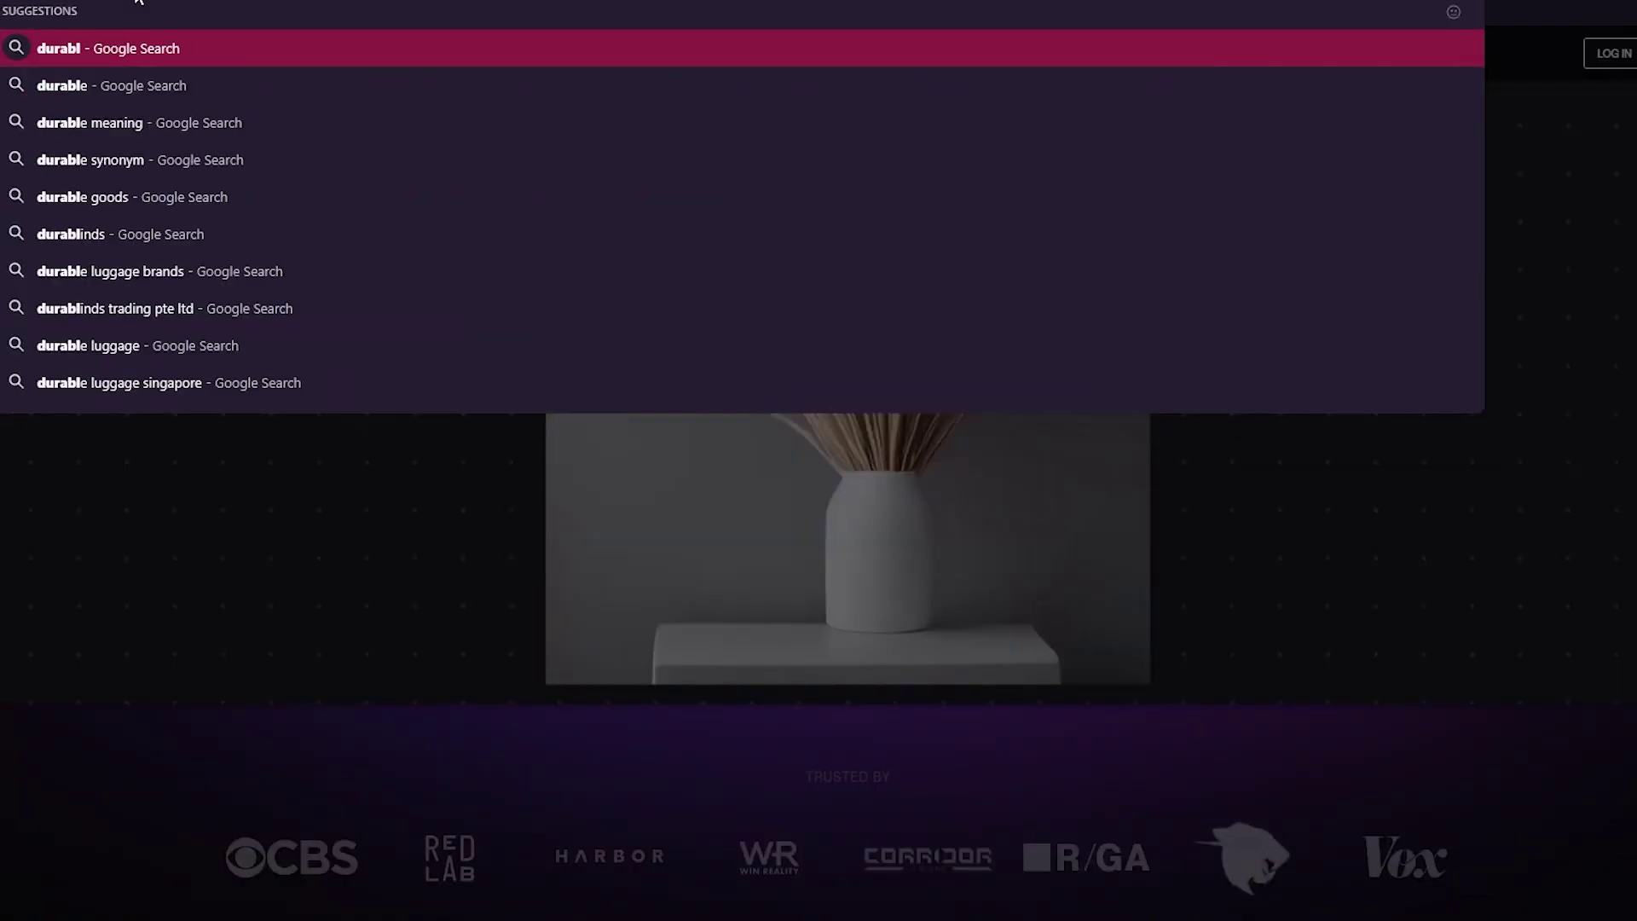
pyautogui.write('e')
# - Search for 'durable' and open the durable.co homepage
pyautogui.press('Return')
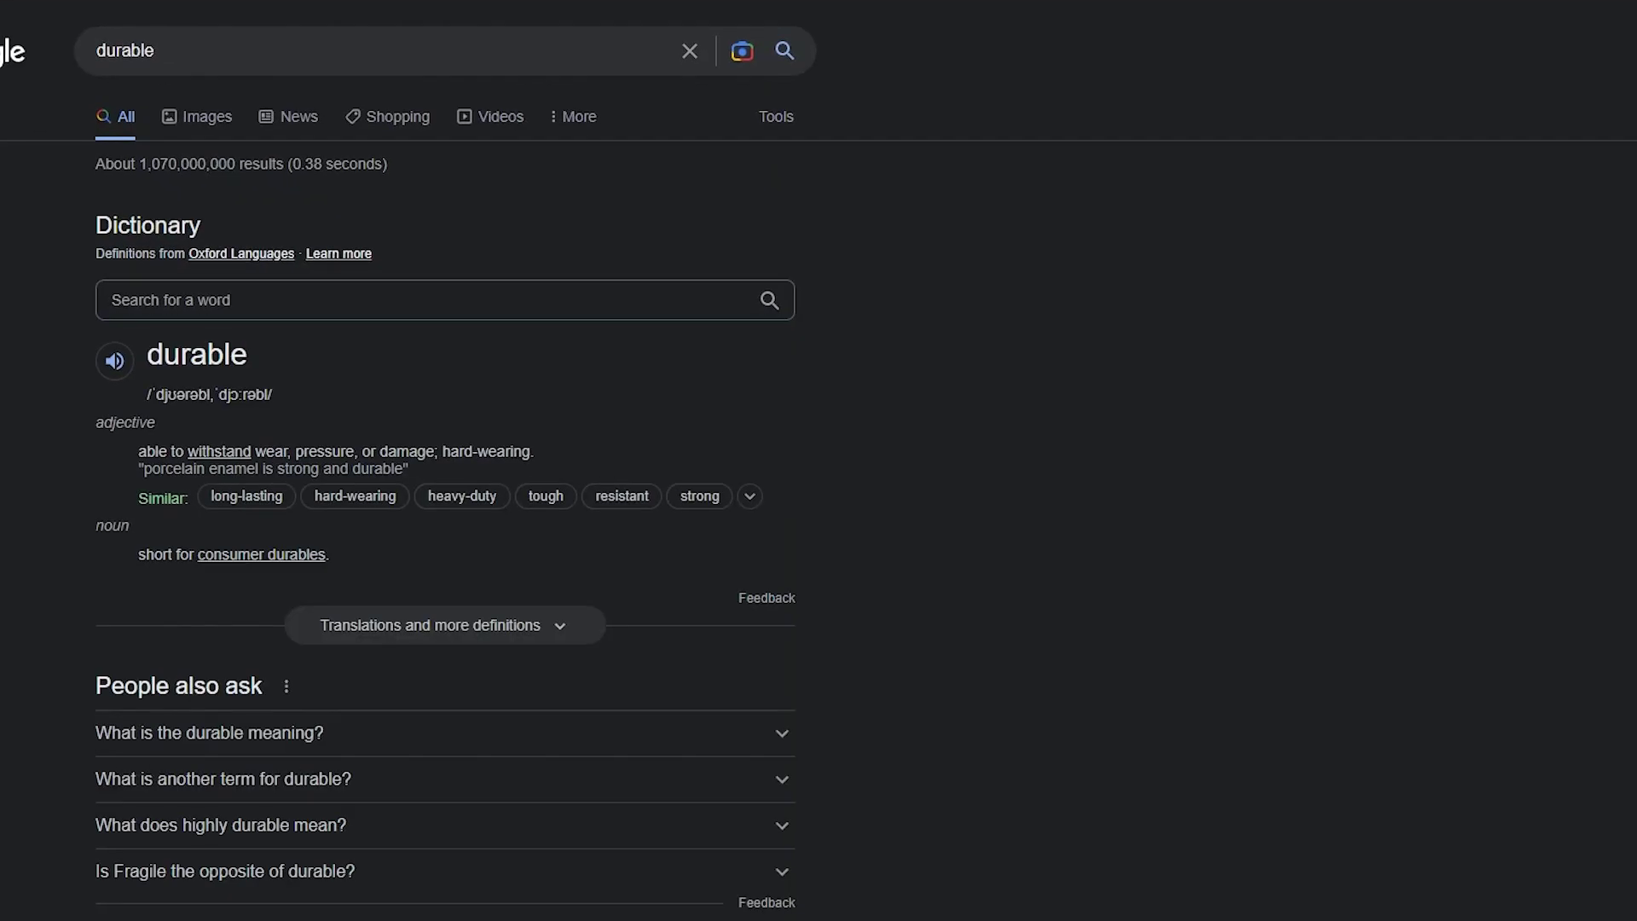
pyautogui.scroll(-3, 371, 274)
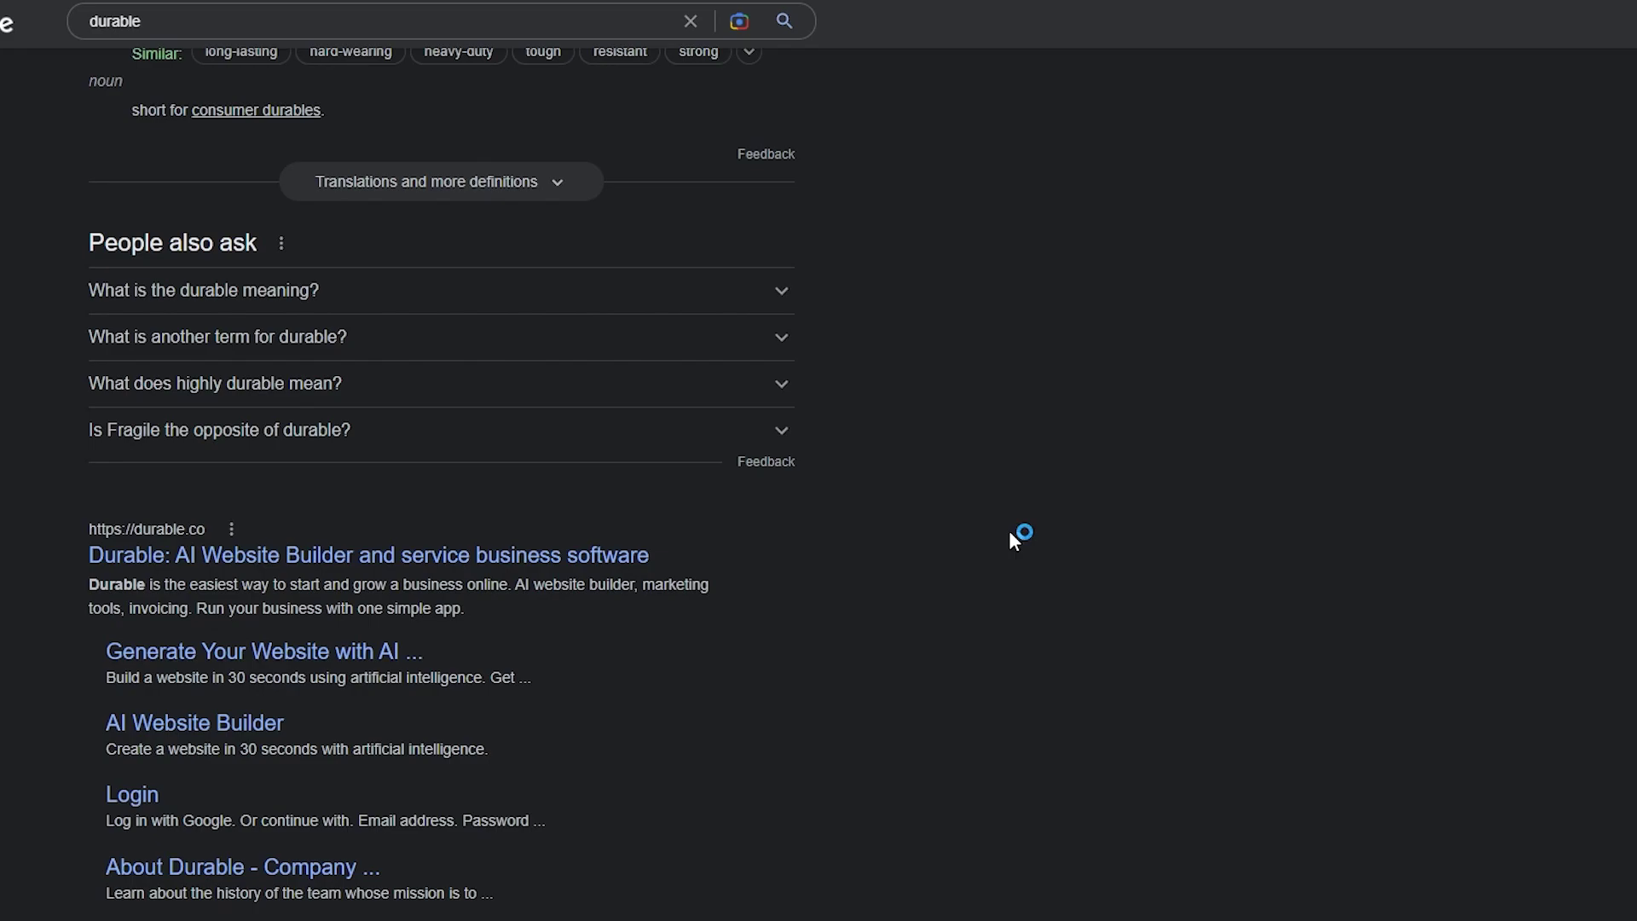
pyautogui.scroll(3, 1009, 541)
pyautogui.scroll(-5, 1010, 541)
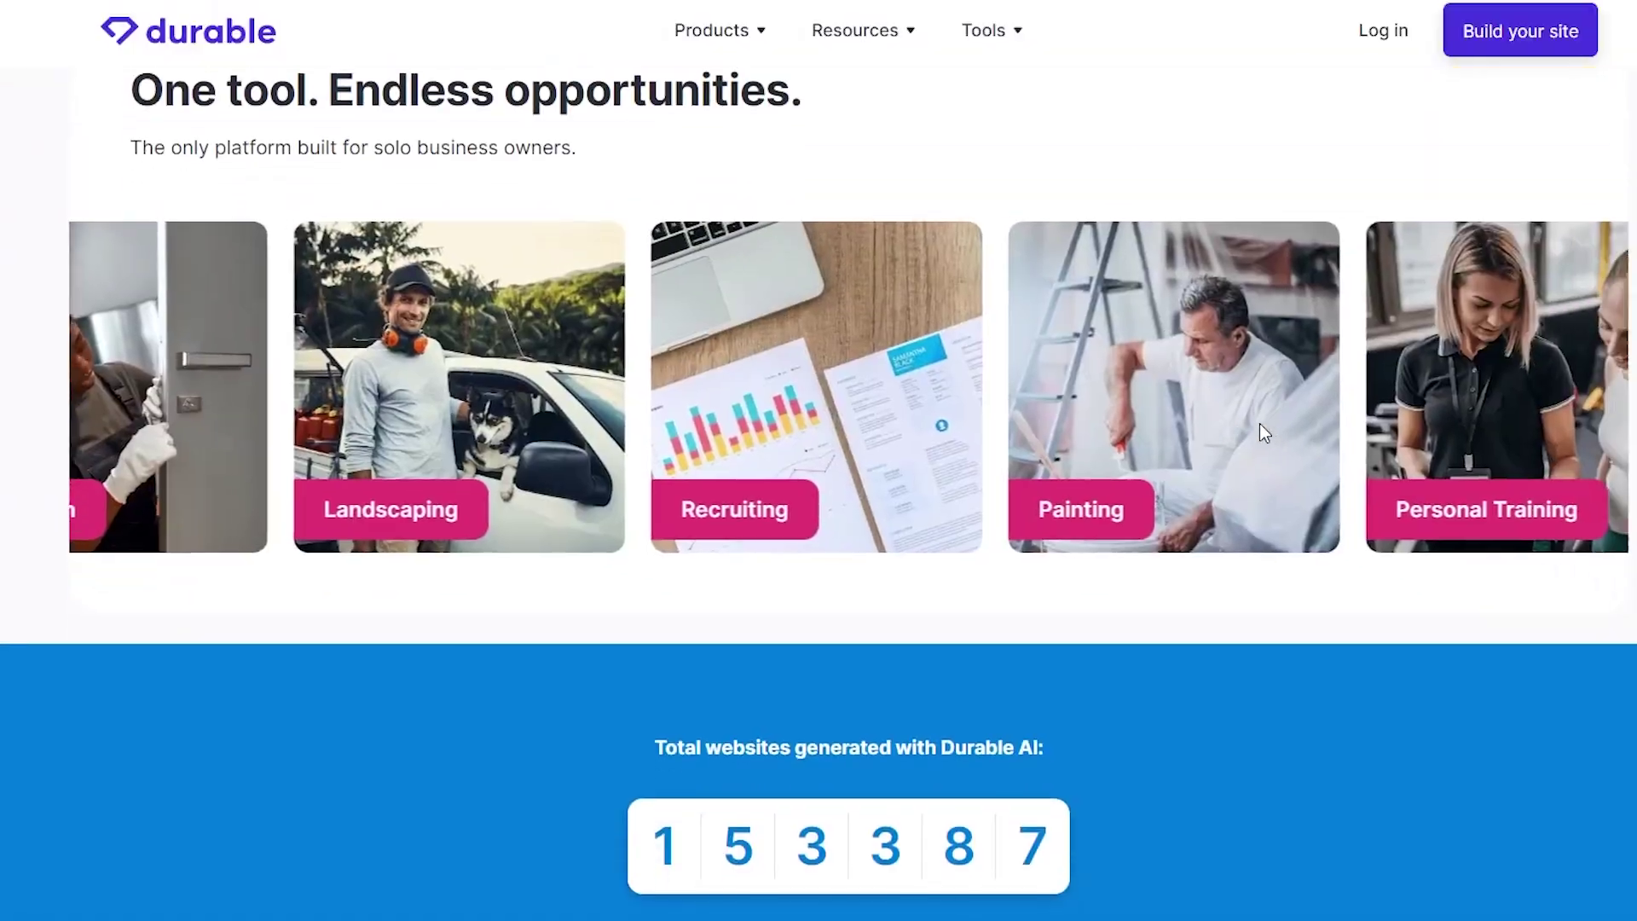
pyautogui.scroll(-4, 1260, 432)
pyautogui.scroll(5, 1260, 433)
pyautogui.scroll(10, 1260, 432)
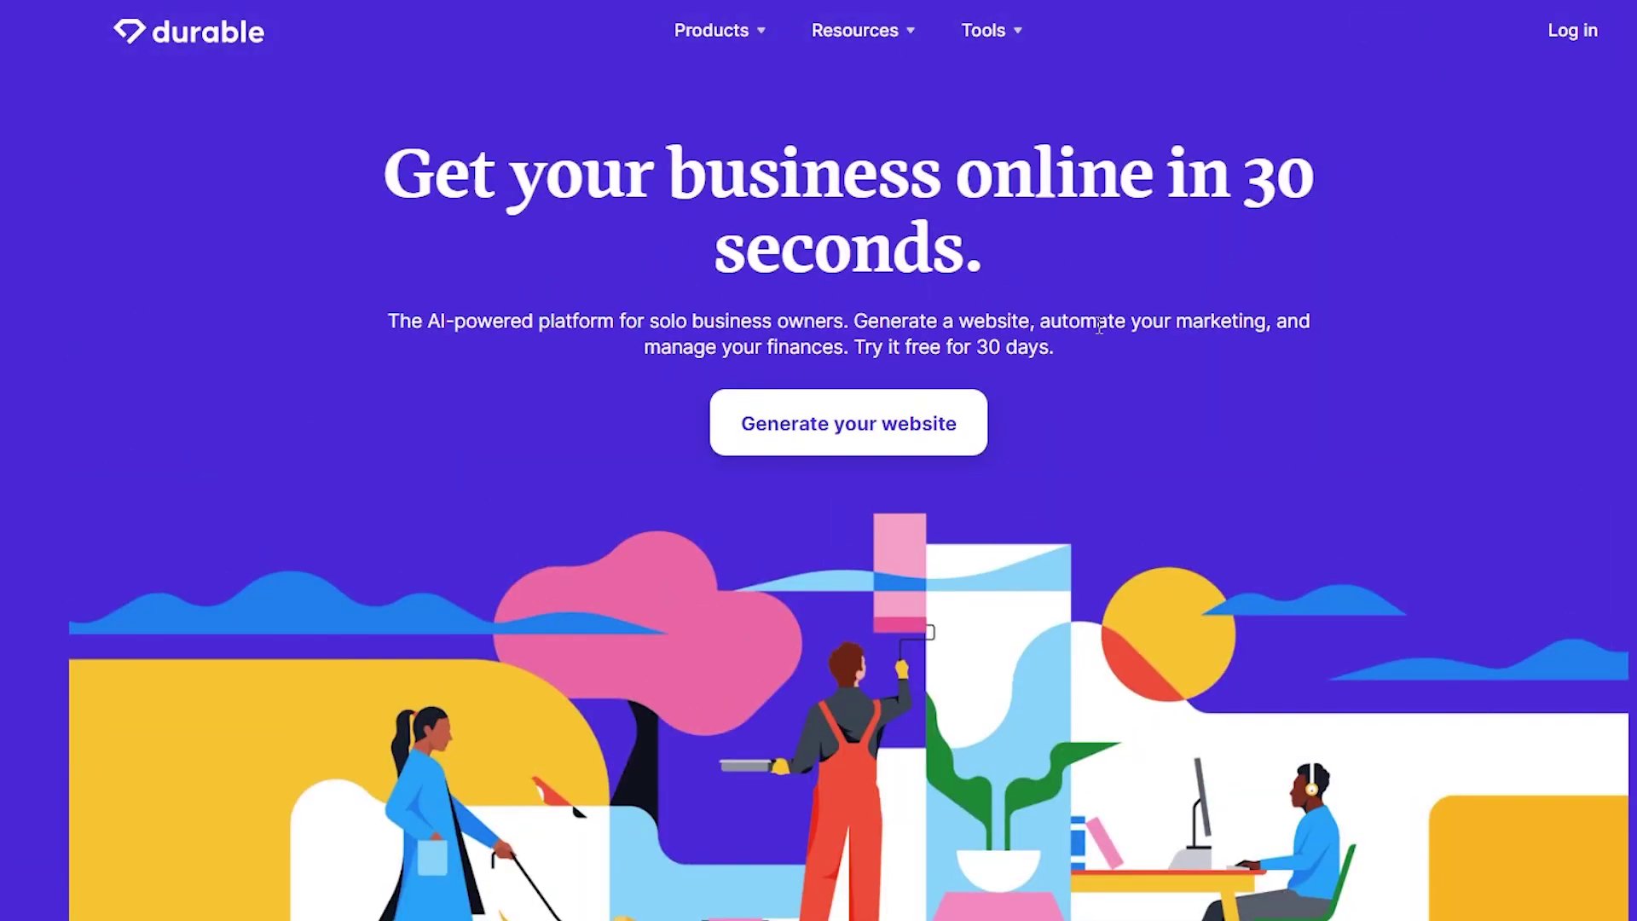
pyautogui.scroll(-1, 1099, 314)
pyautogui.scroll(-2, 967, 183)
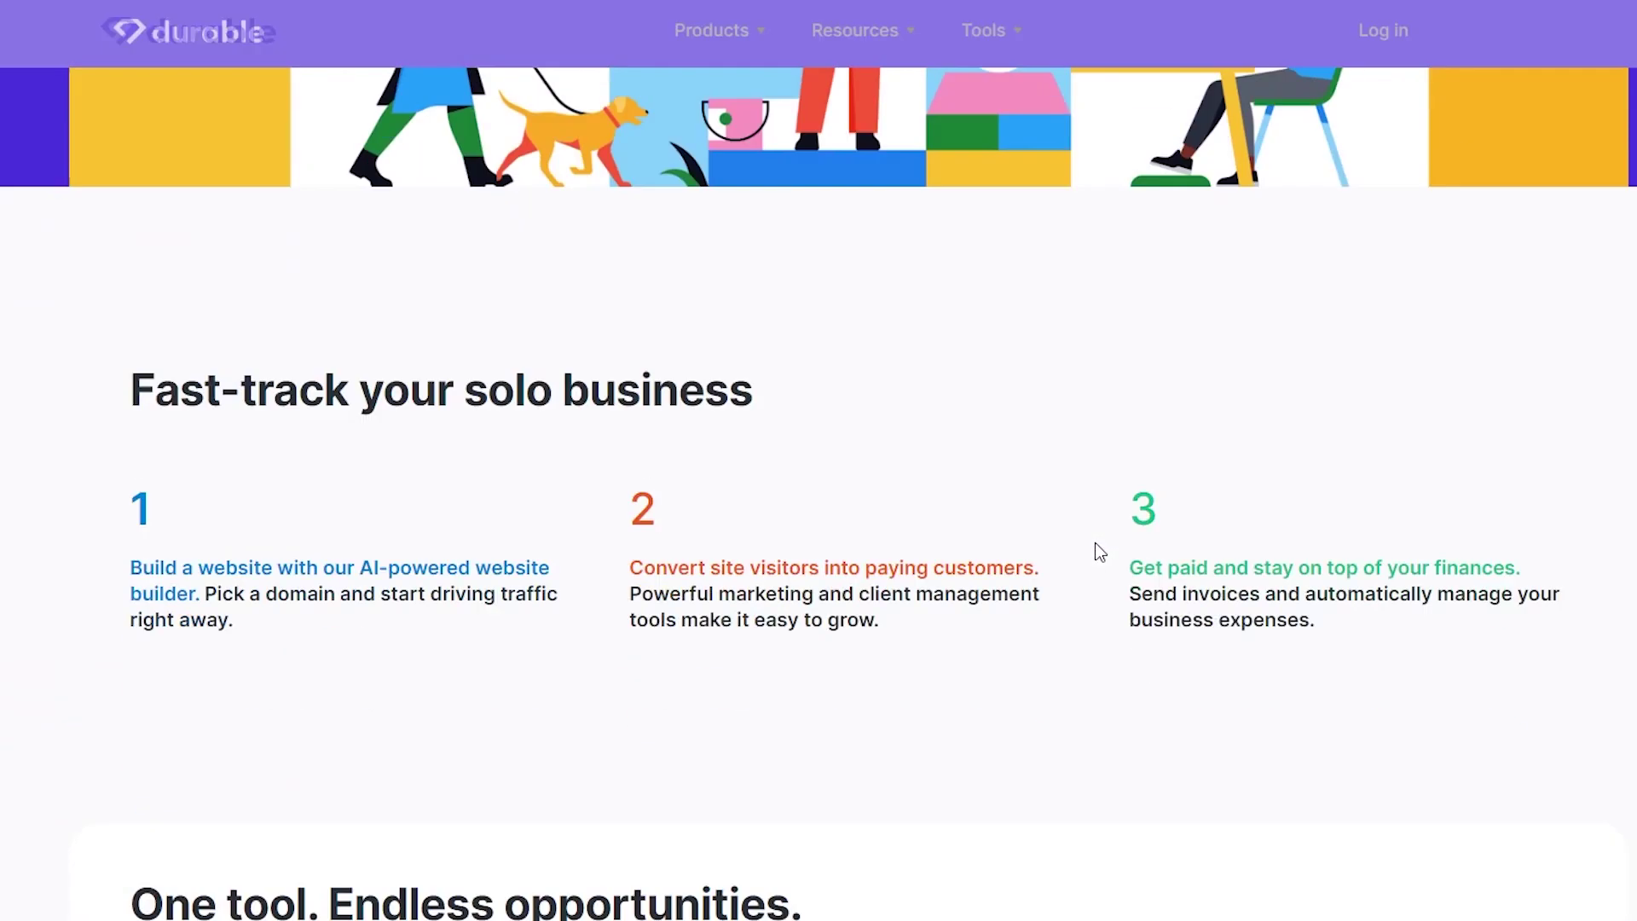
pyautogui.scroll(-5, 1097, 551)
pyautogui.scroll(-5, 1096, 552)
pyautogui.scroll(-5, 1095, 551)
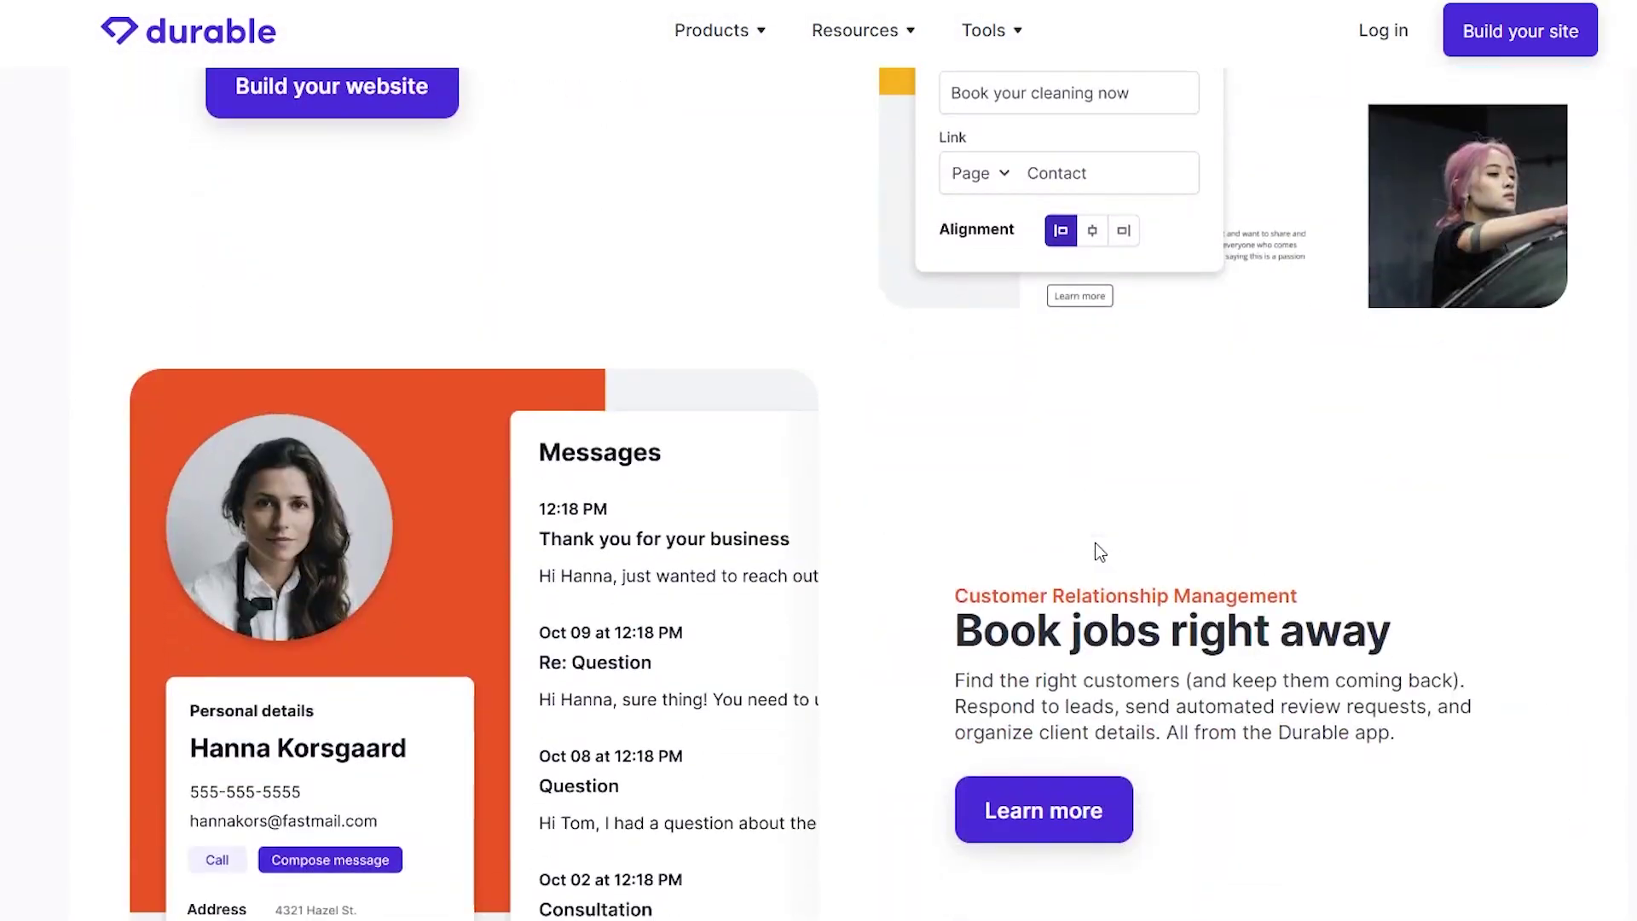
pyautogui.scroll(4, 1095, 552)
pyautogui.scroll(10, 1096, 550)
pyautogui.scroll(-5, 806, 649)
pyautogui.scroll(-6, 806, 650)
pyautogui.scroll(4, 806, 650)
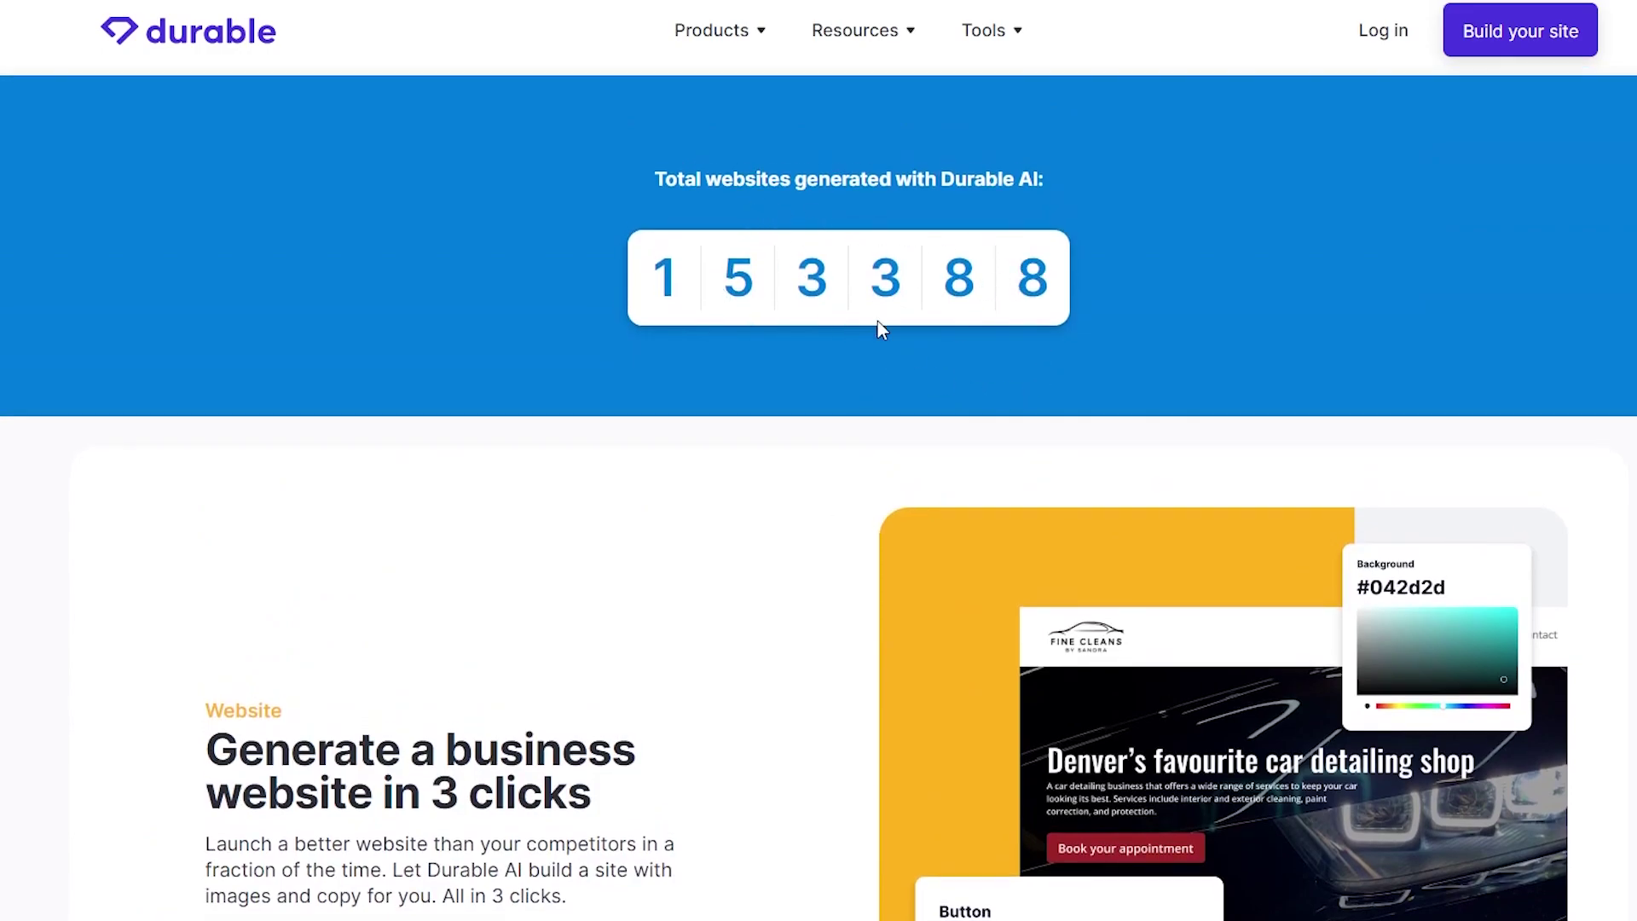
pyautogui.scroll(-5, 992, 270)
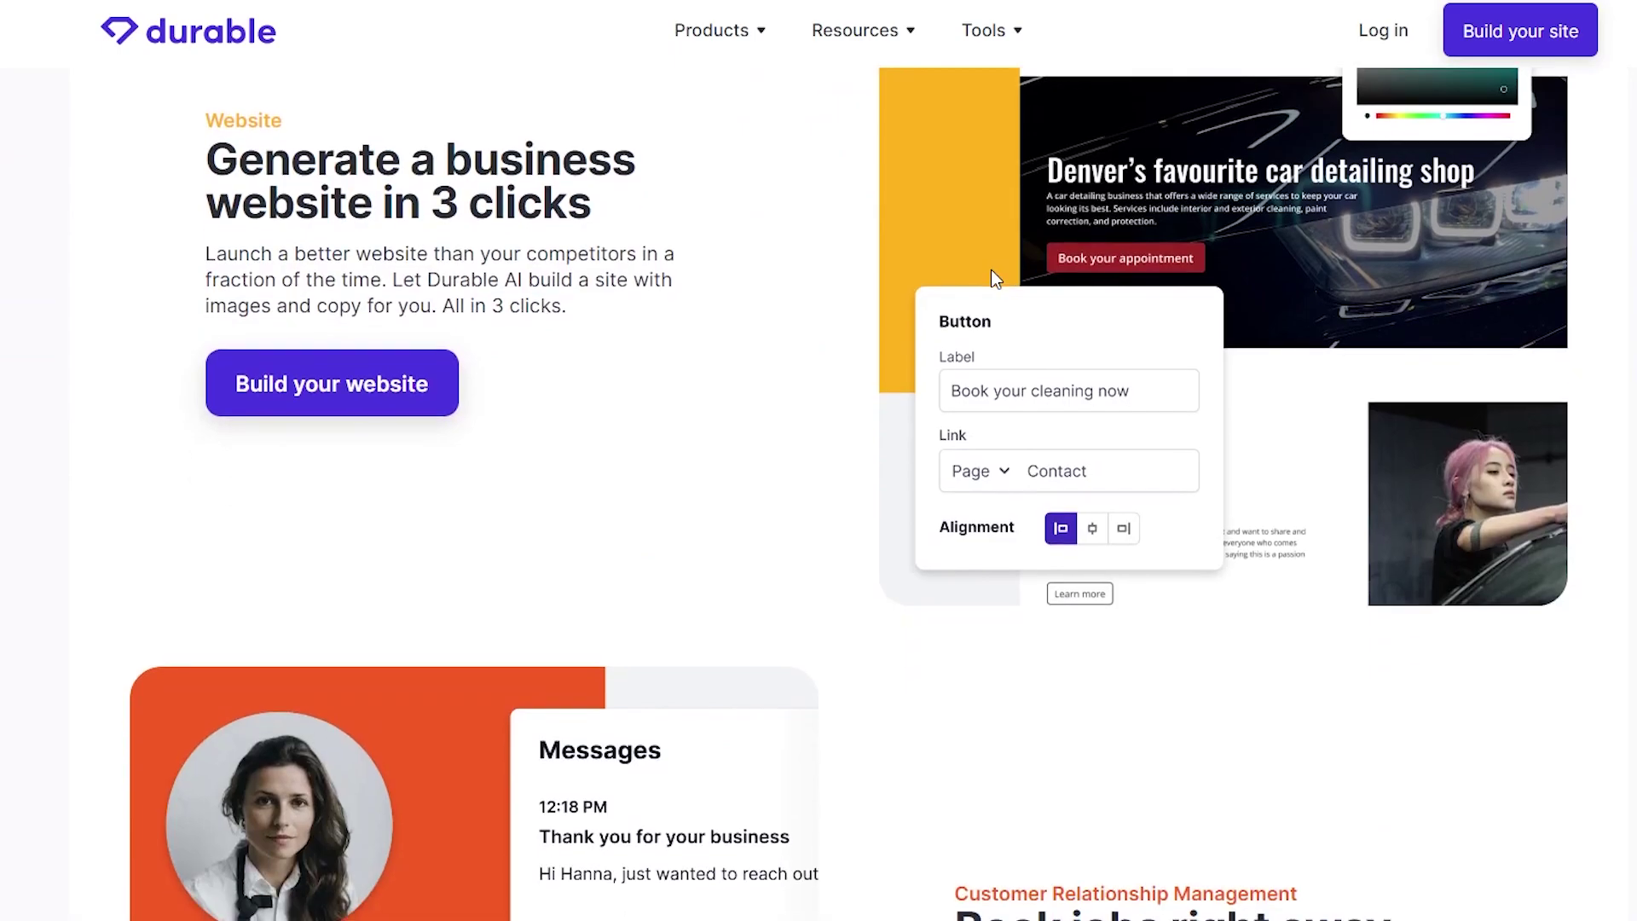
pyautogui.scroll(-5, 991, 270)
pyautogui.scroll(-5, 993, 268)
pyautogui.scroll(-4, 959, 260)
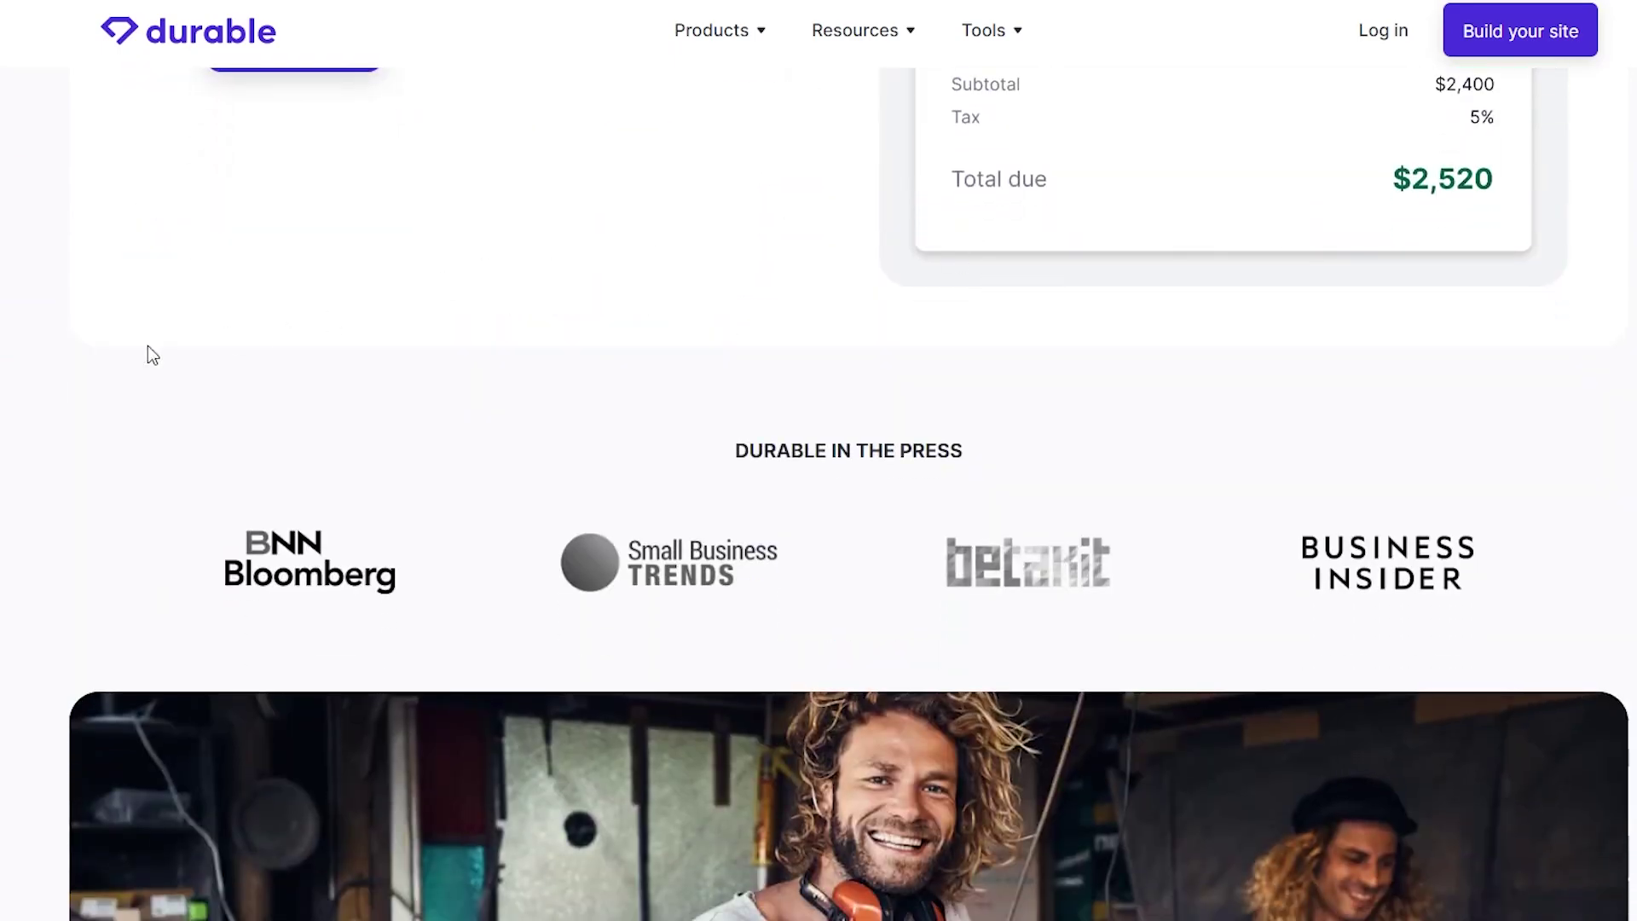
pyautogui.scroll(-1, 118, 358)
pyautogui.scroll(-5, 119, 358)
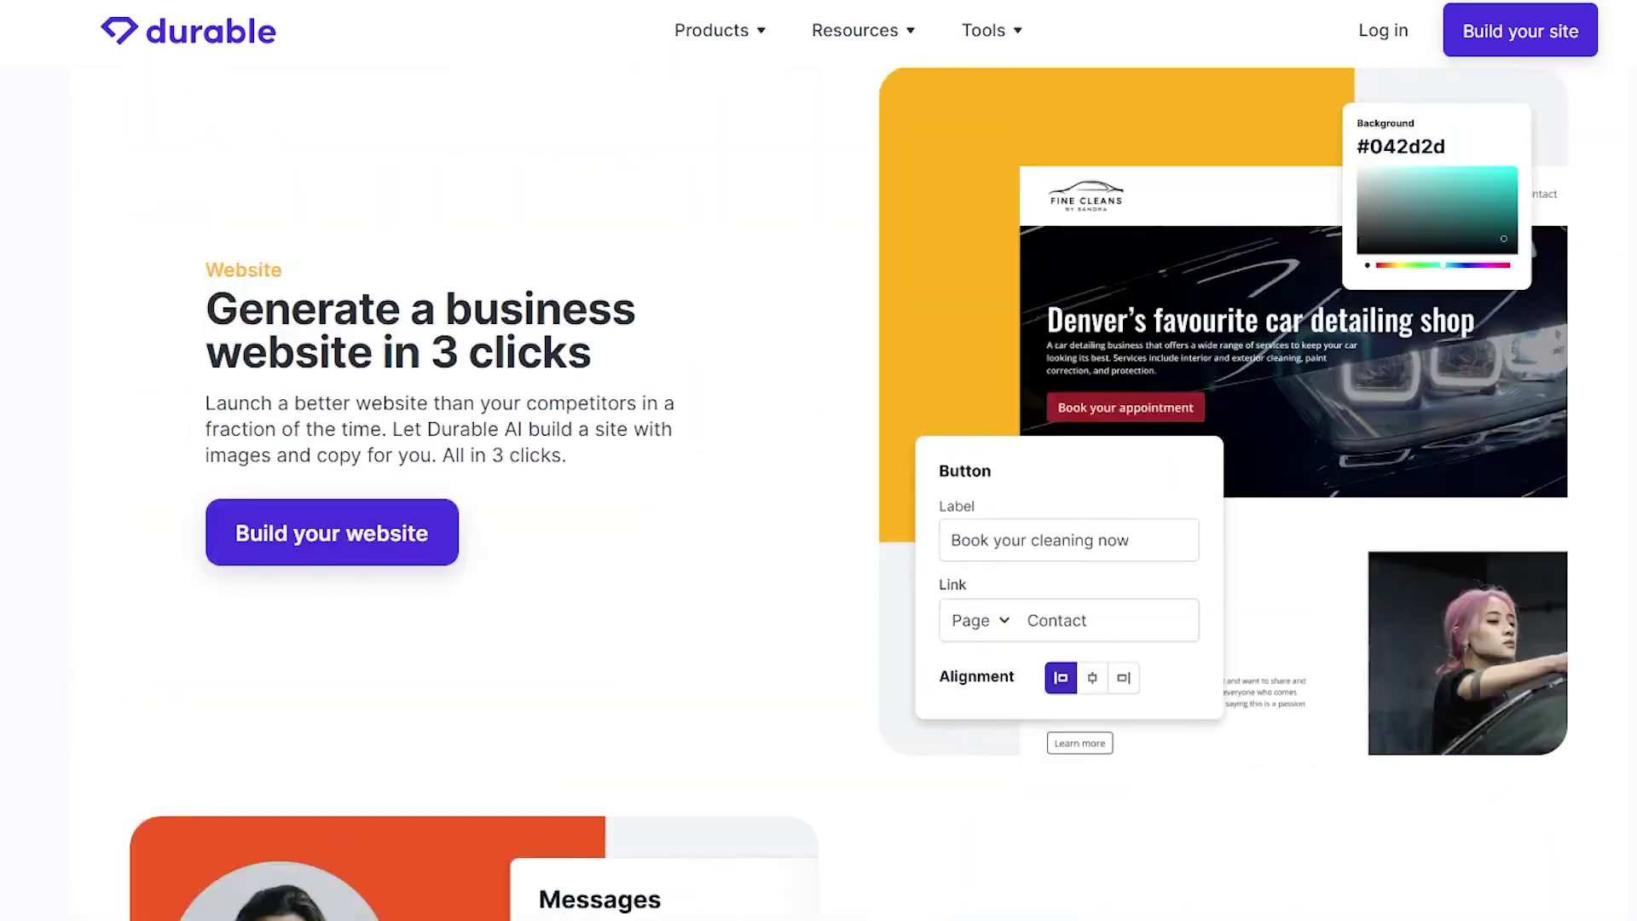
pyautogui.scroll(10, 694, 430)
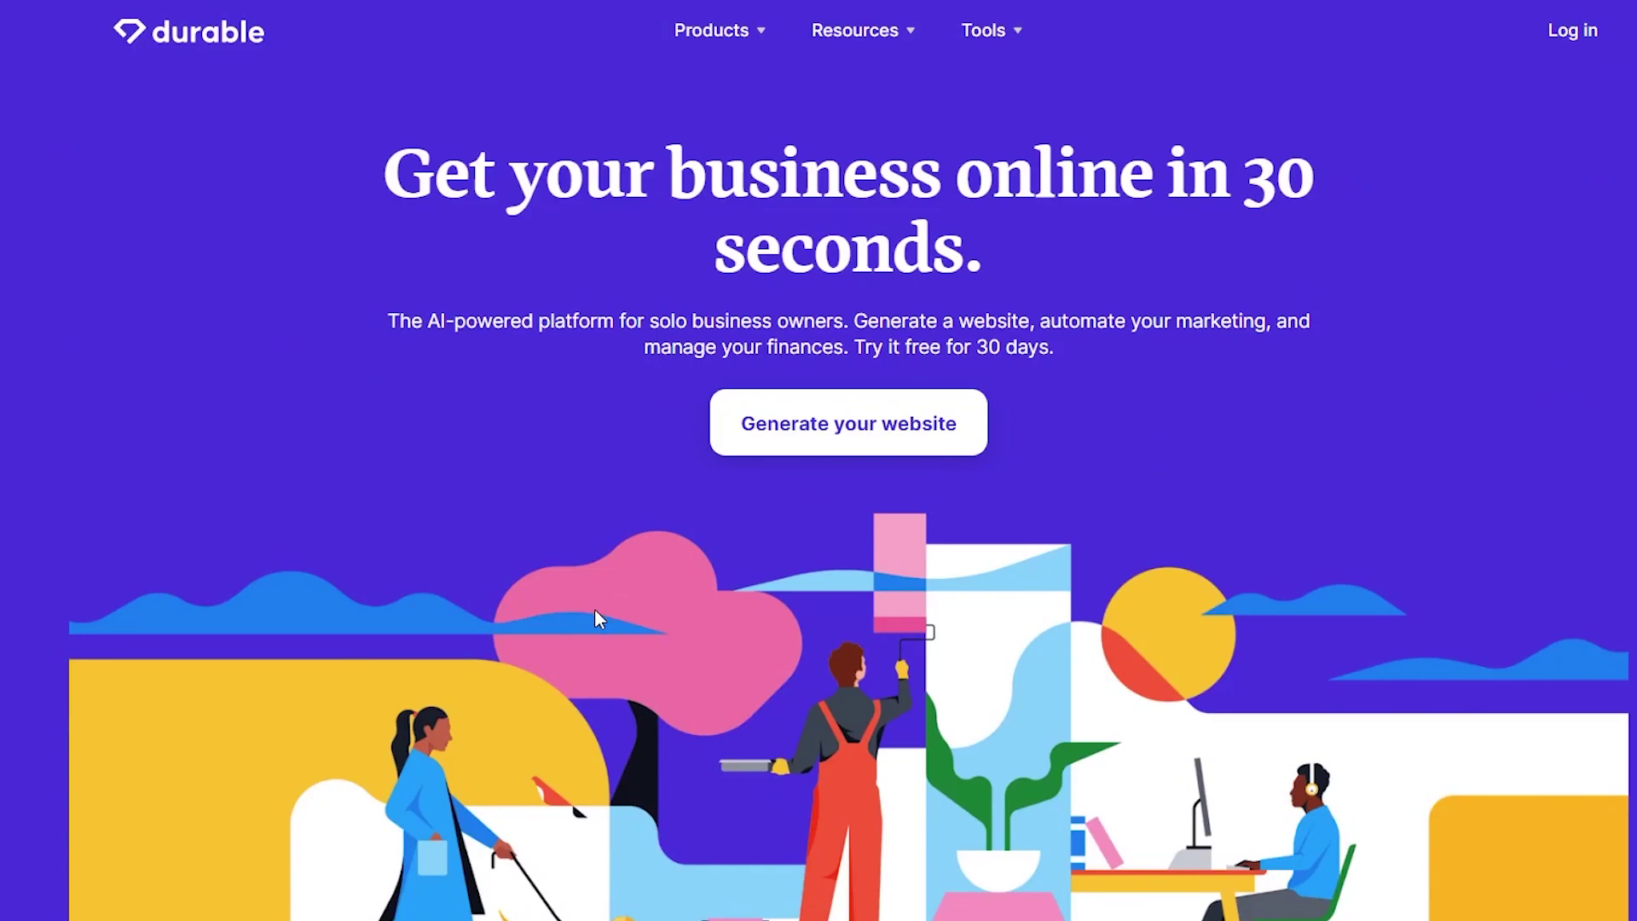